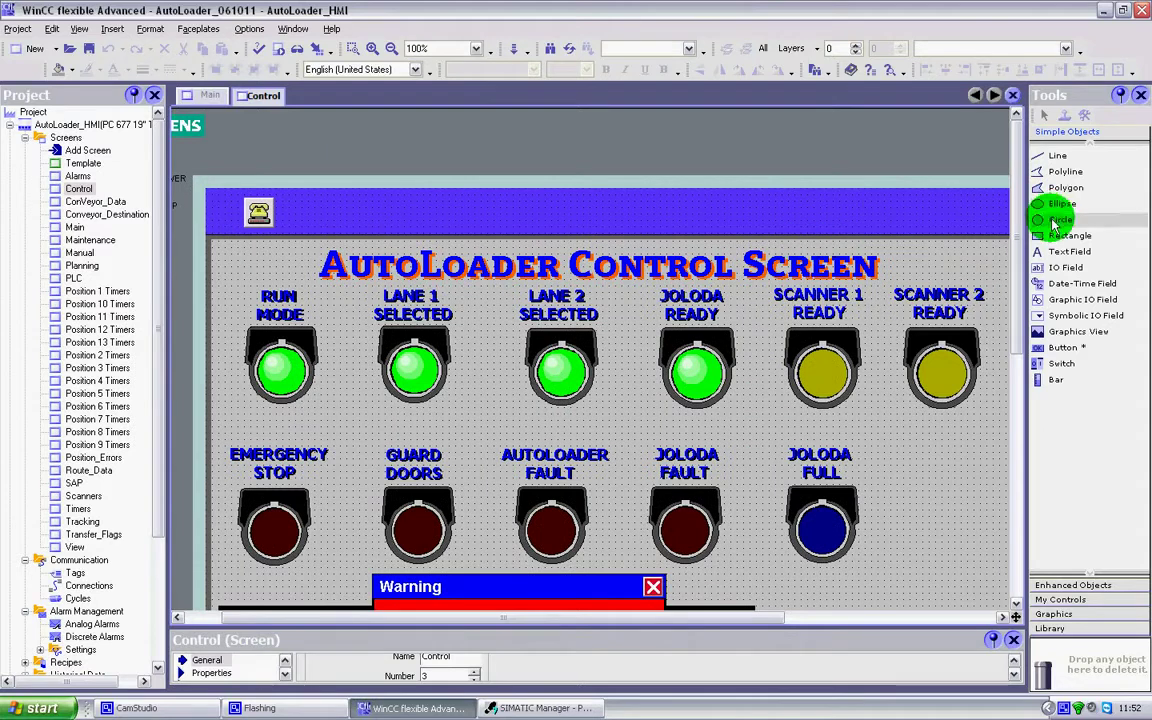
Step: Set the zoom of the Control screen in the editor to 75%
click(476, 49)
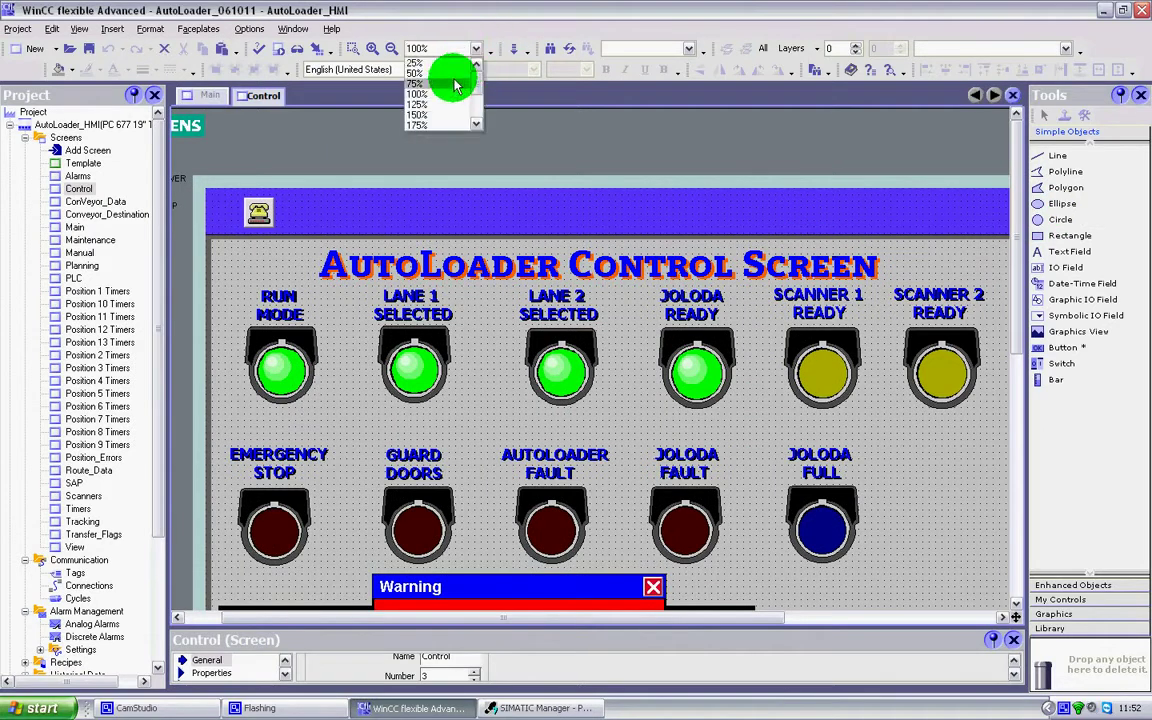
click(445, 84)
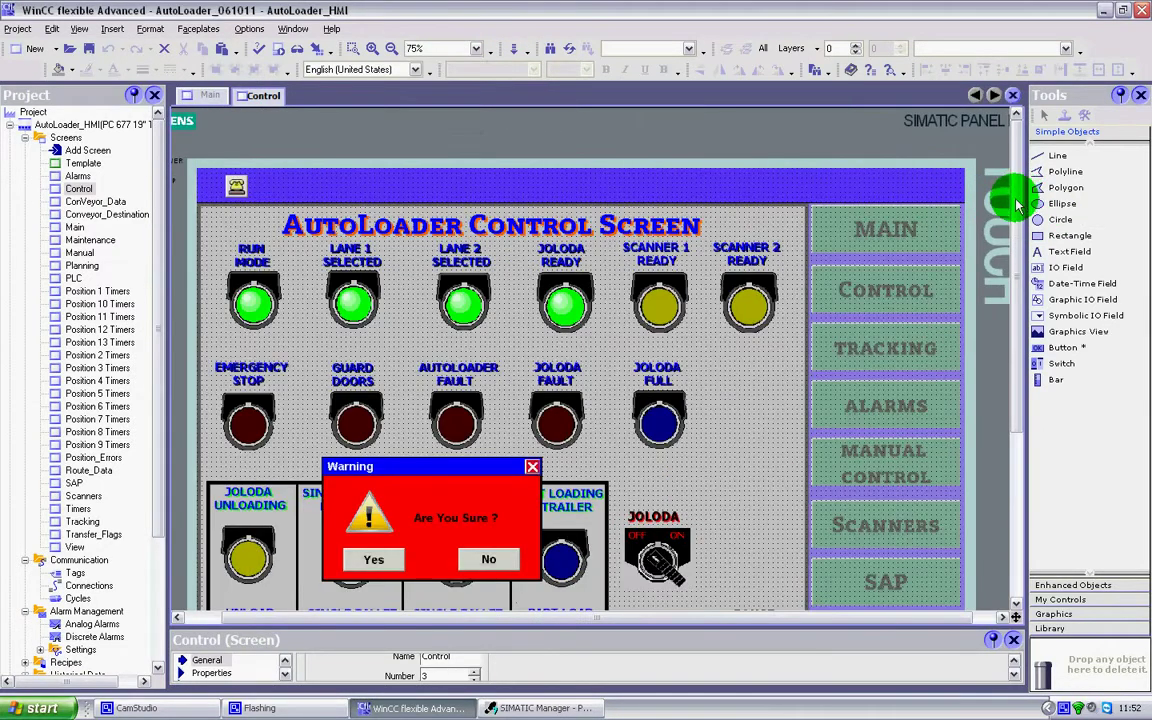
drag(1017, 205, 1011, 270)
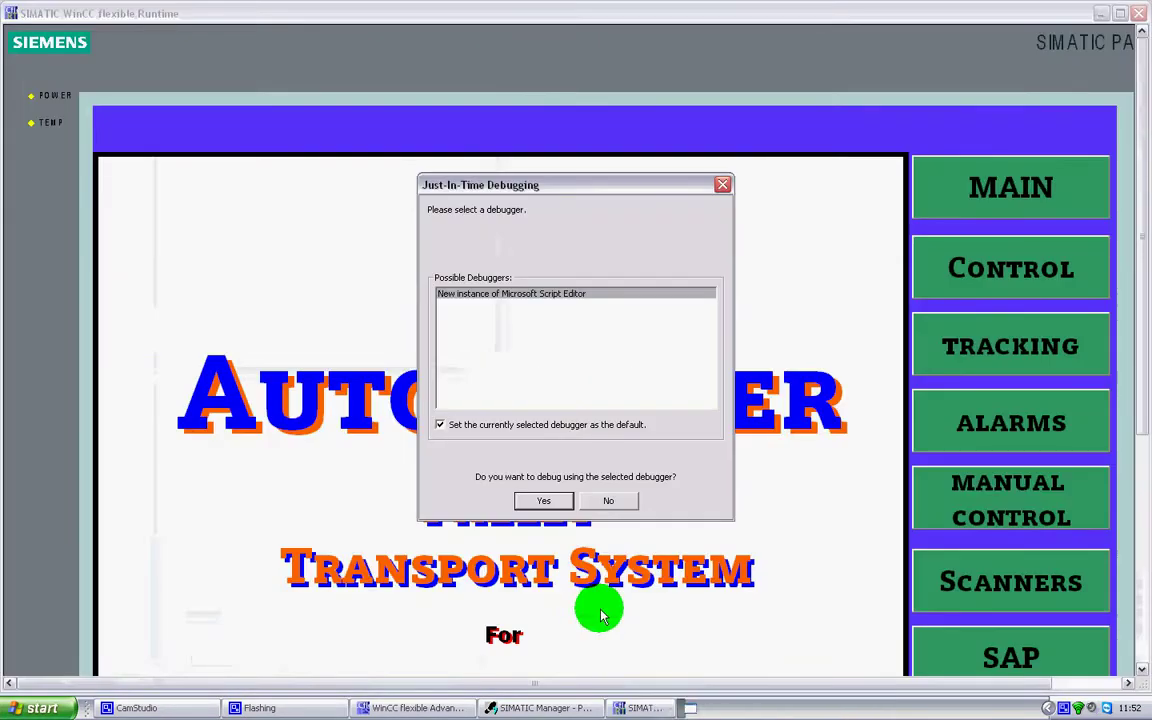
Step: Decline script debugging in the running simulation, open the Control screen and look over its lamps, switches and operating buttons
click(605, 500)
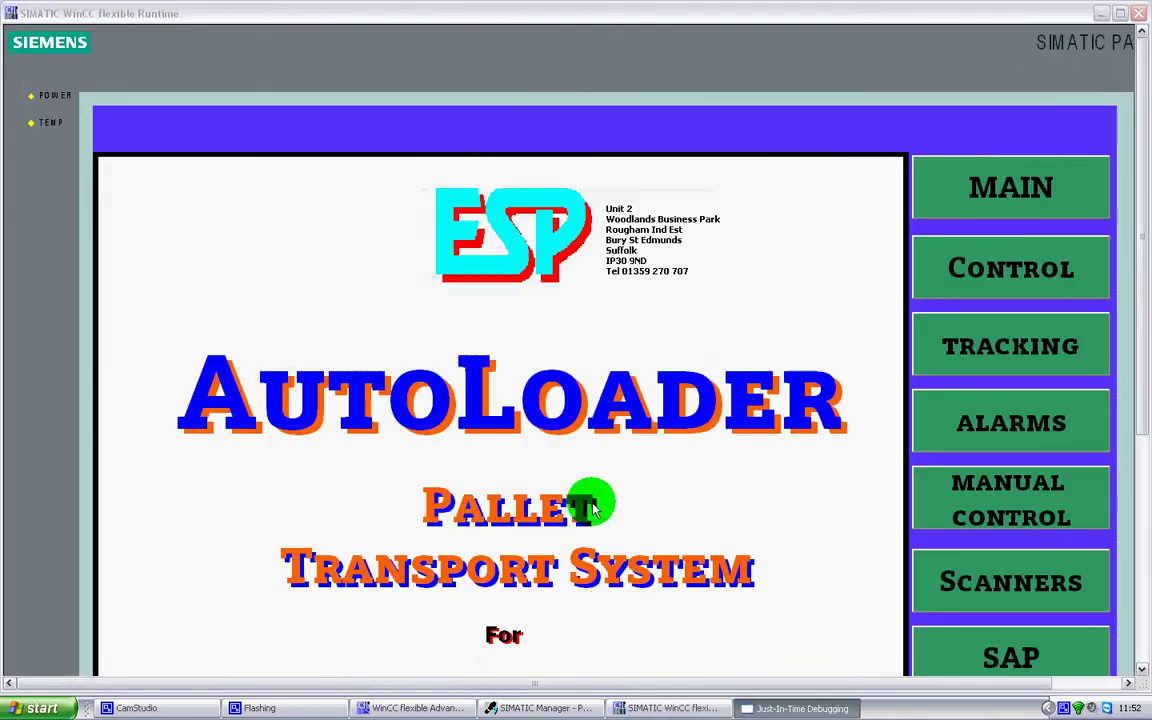
click(1093, 259)
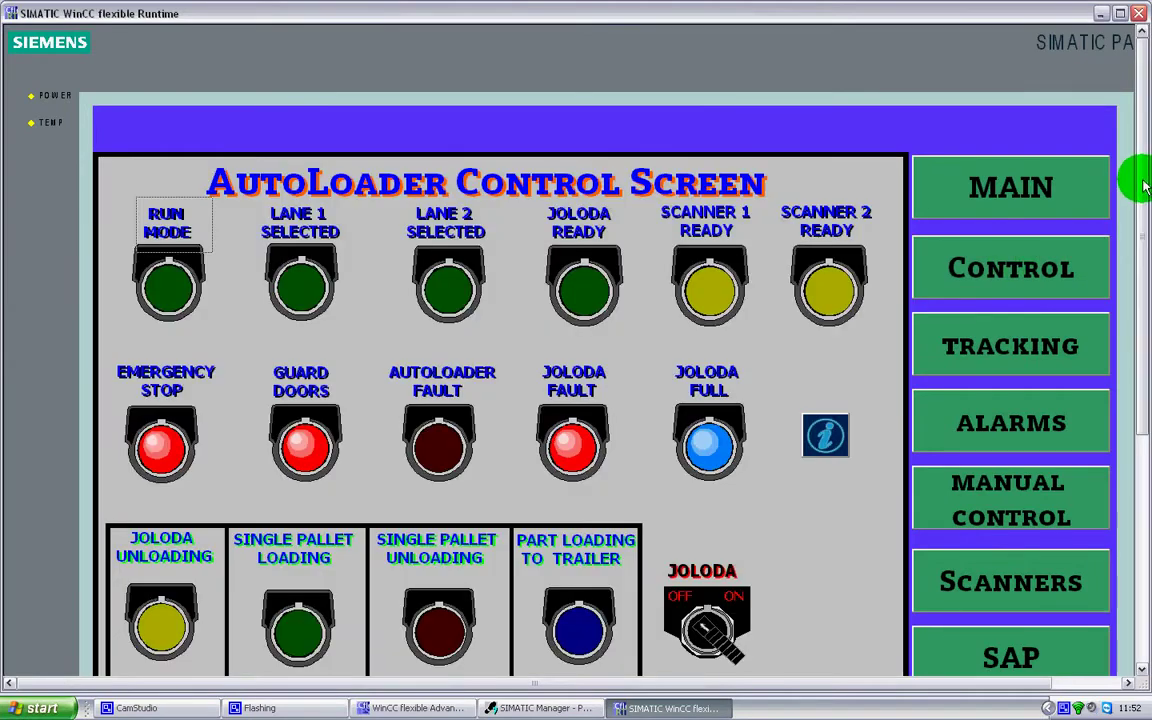
drag(1145, 185, 1124, 226)
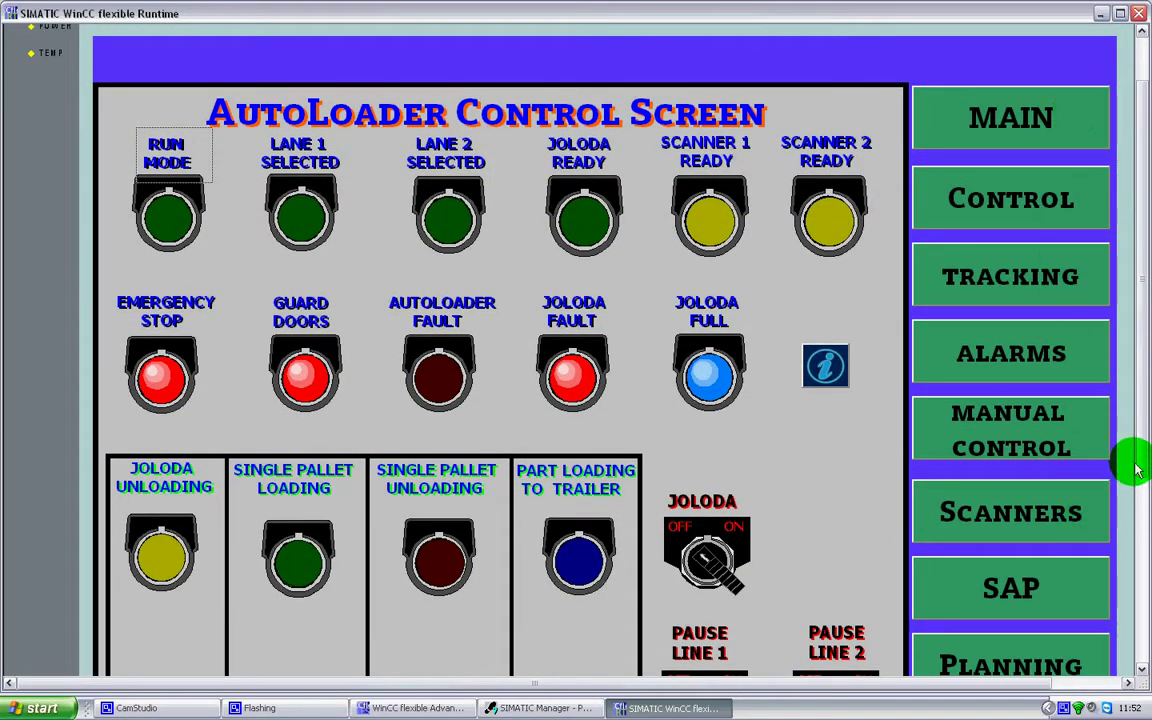
drag(1141, 458, 1136, 612)
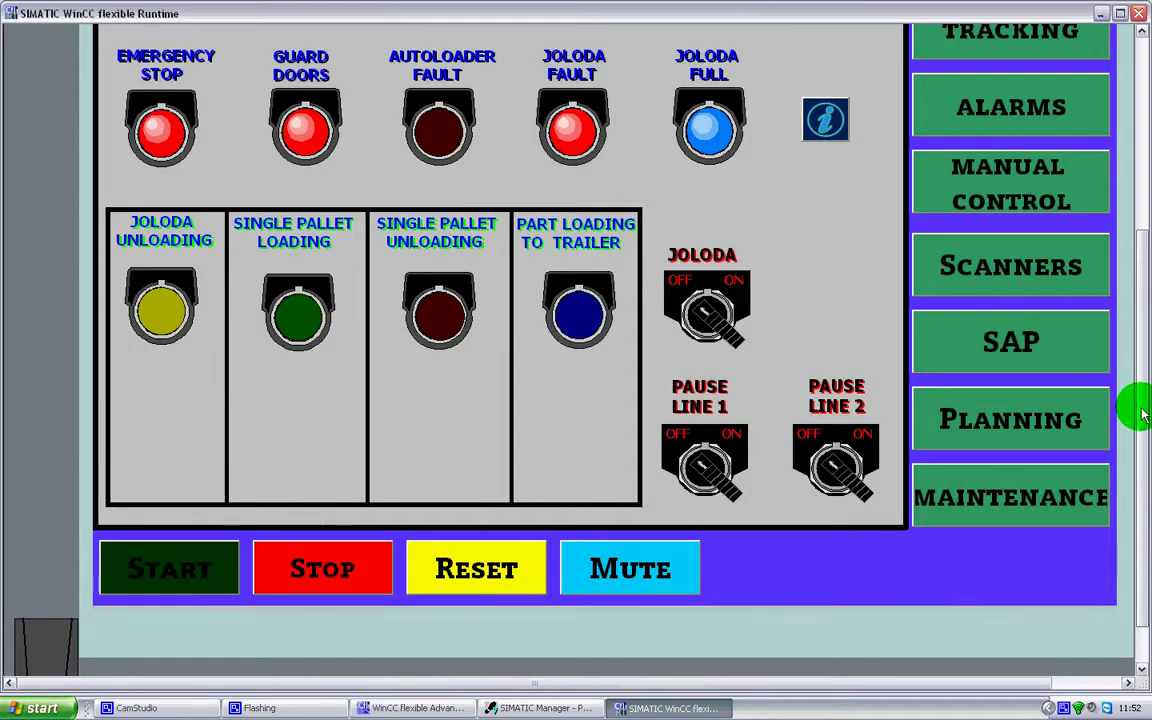
drag(1134, 411, 1124, 273)
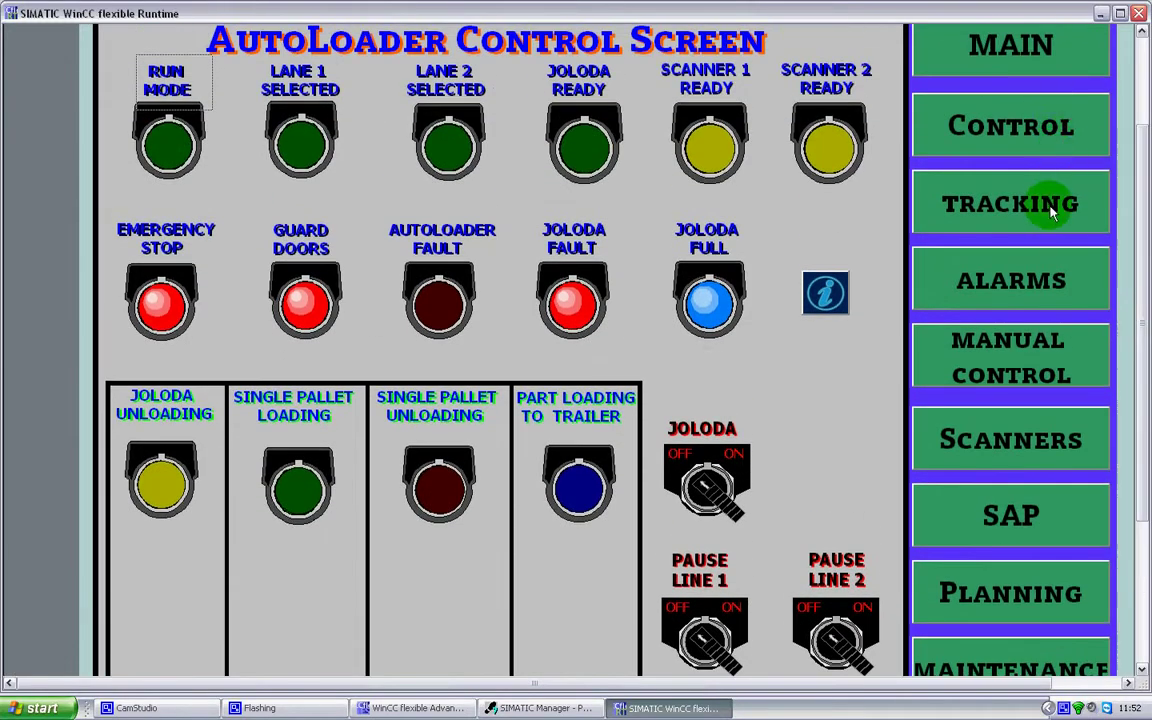
Step: View the Tracking and Alarms screens, and call up Manual Control but cancel its log-on and close the touch keyboard
click(1050, 210)
click(1082, 280)
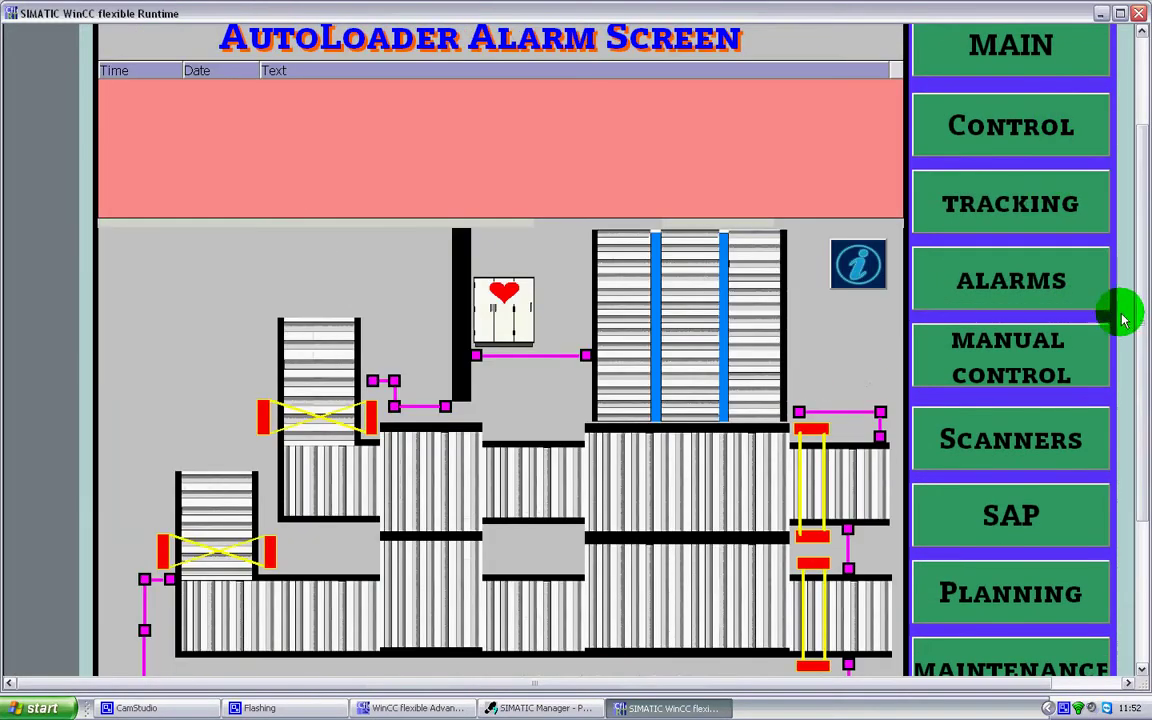
click(1041, 378)
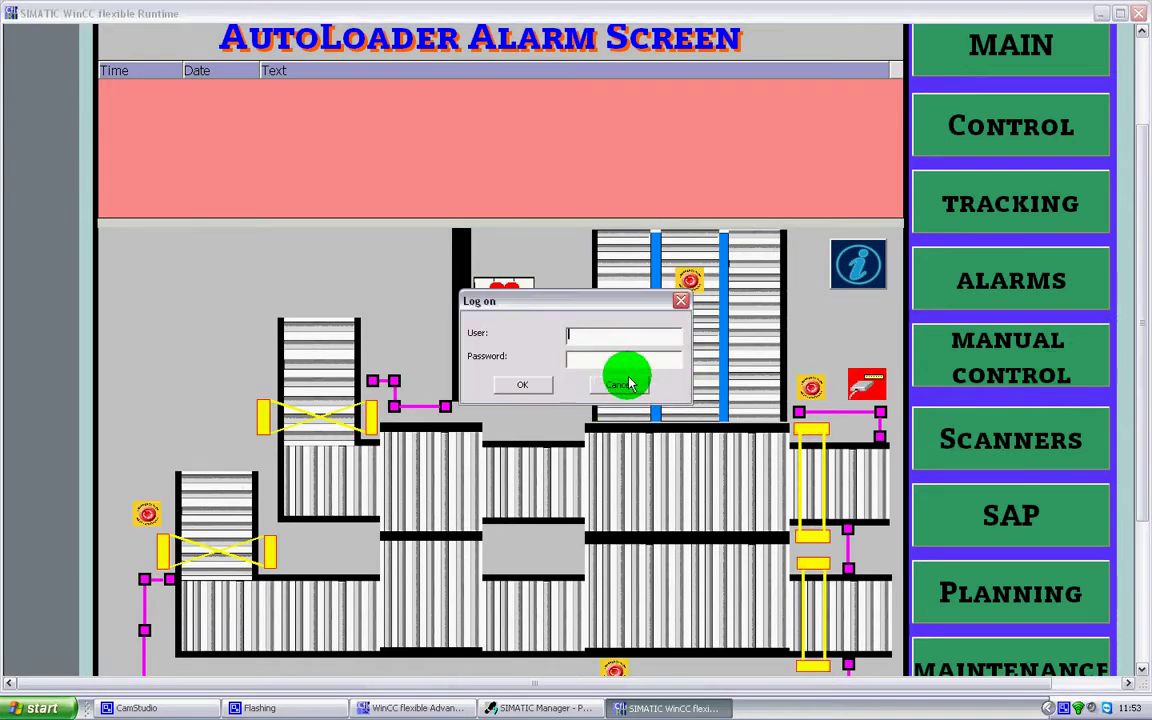
click(620, 388)
click(1000, 442)
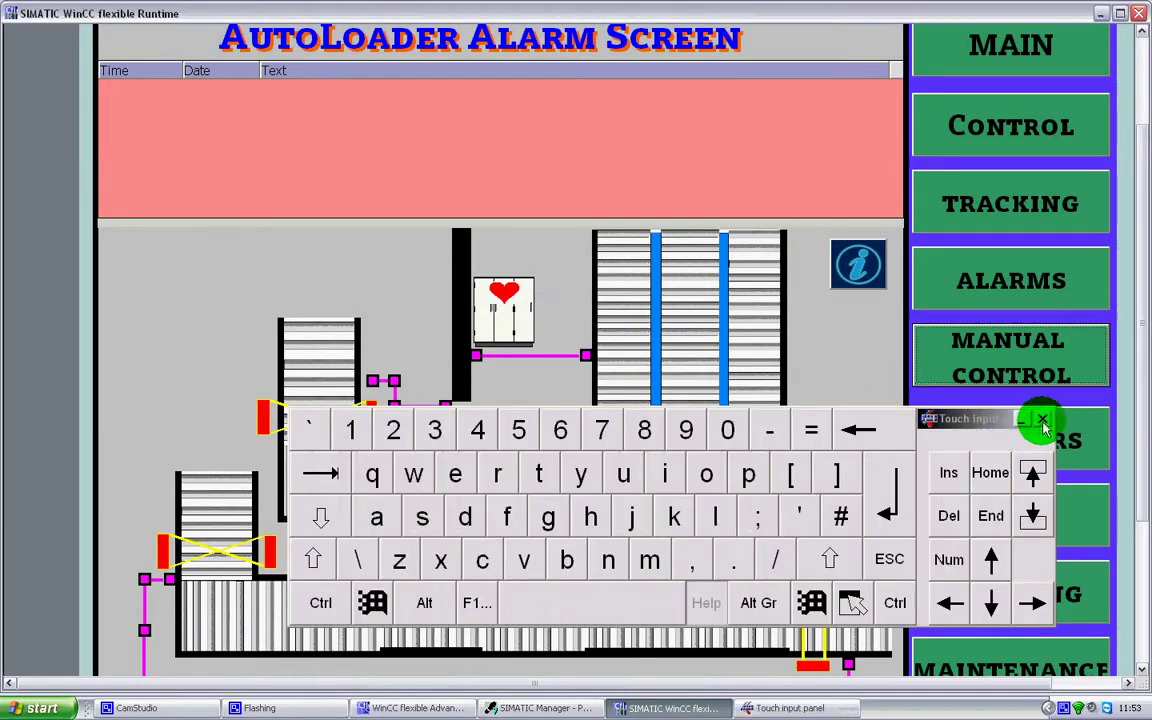
click(1043, 420)
click(570, 404)
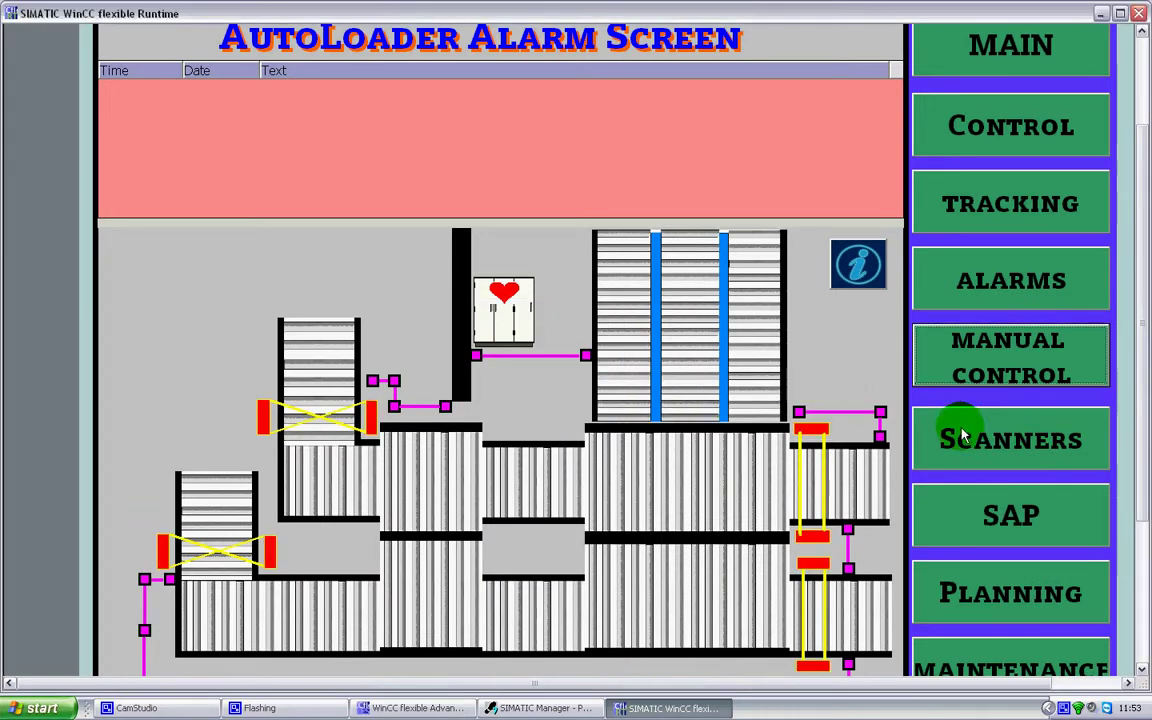
Step: View the Scanners screen, and call up Planning but close the touch keyboard and cancel its log-on
click(966, 443)
drag(1134, 347, 1143, 467)
click(1039, 387)
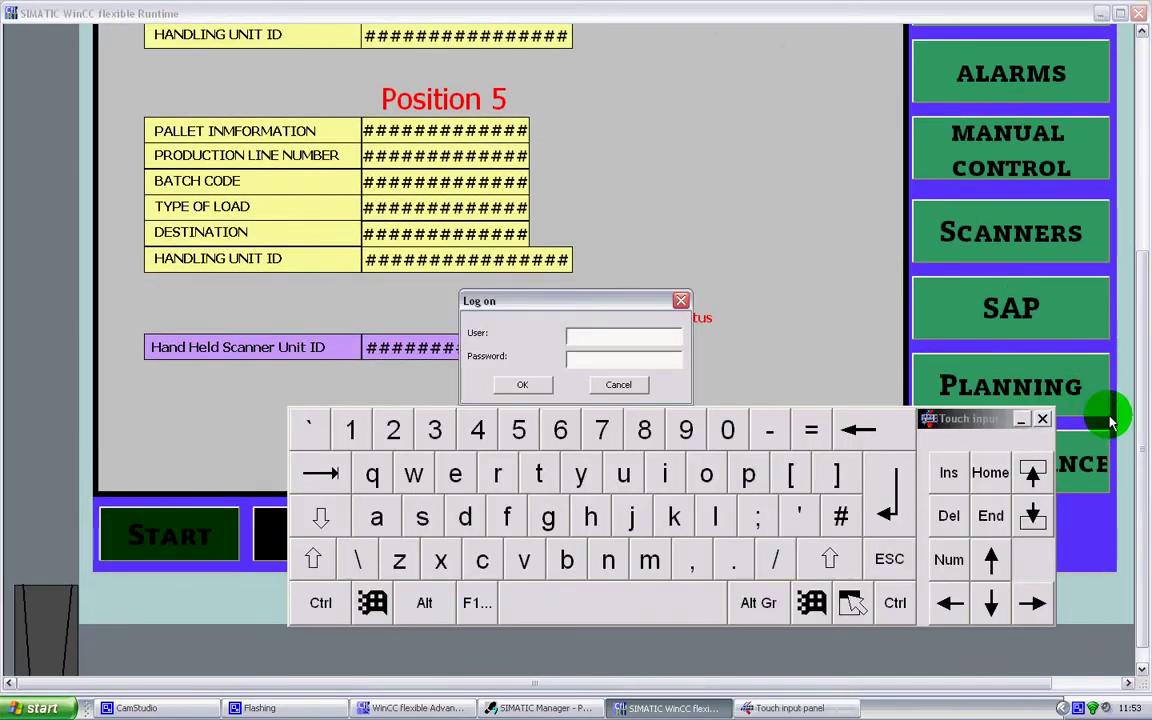
click(1042, 420)
drag(1142, 419, 1124, 249)
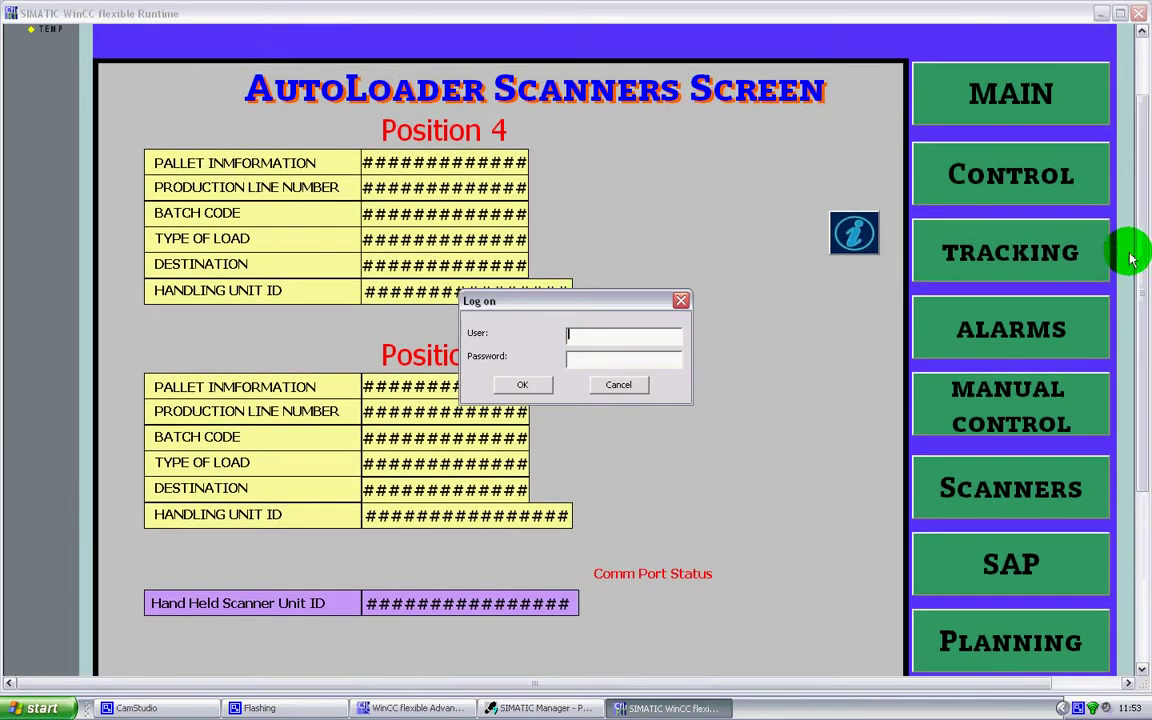
click(612, 383)
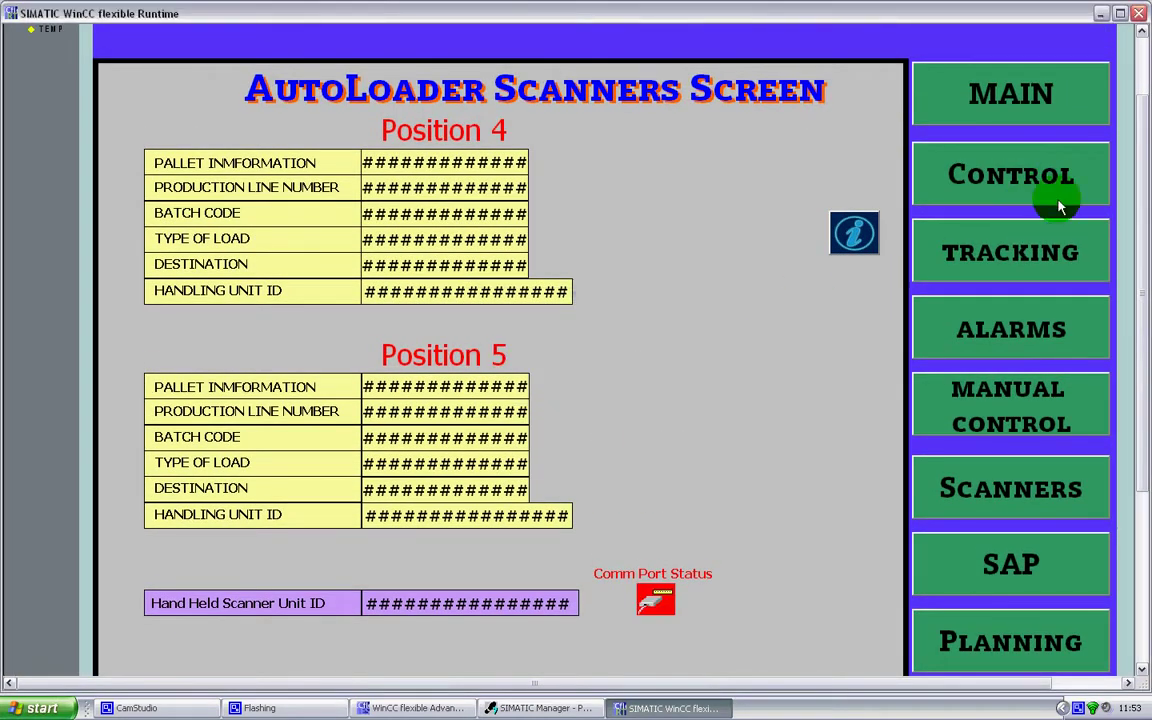
Step: Go through the Control screen to the Tracking screen and examine its pallet data table, conveyor layout and destination colour code
click(1047, 196)
click(1075, 249)
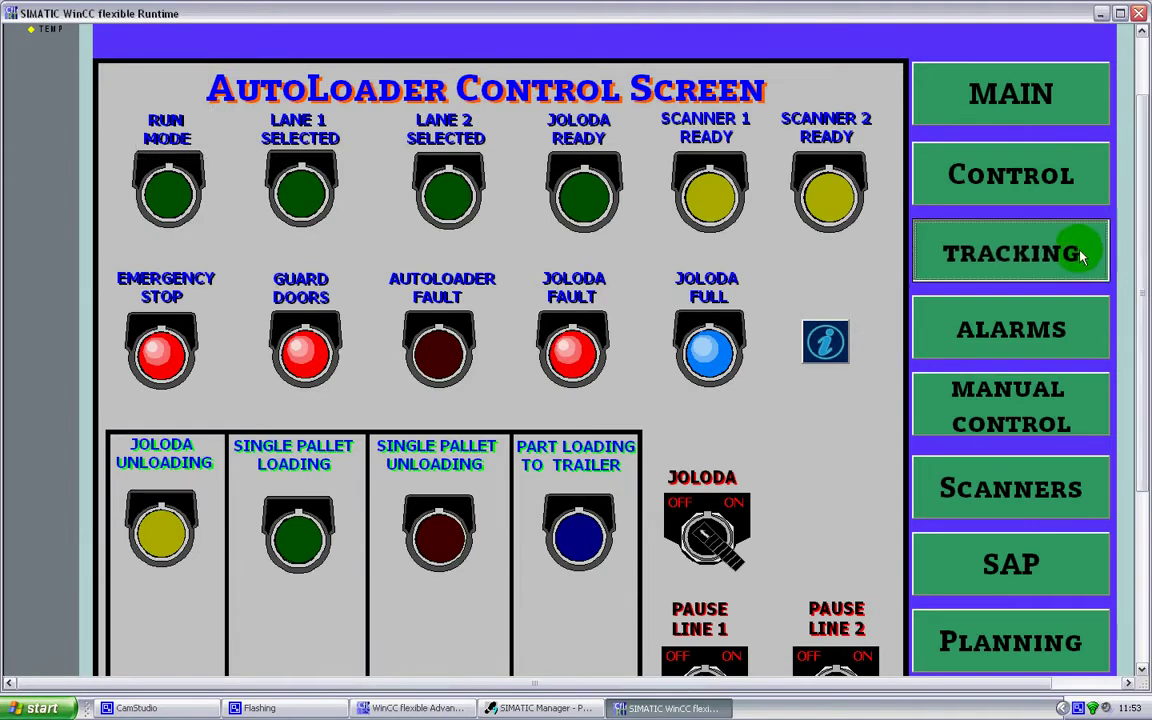
drag(1136, 250, 978, 523)
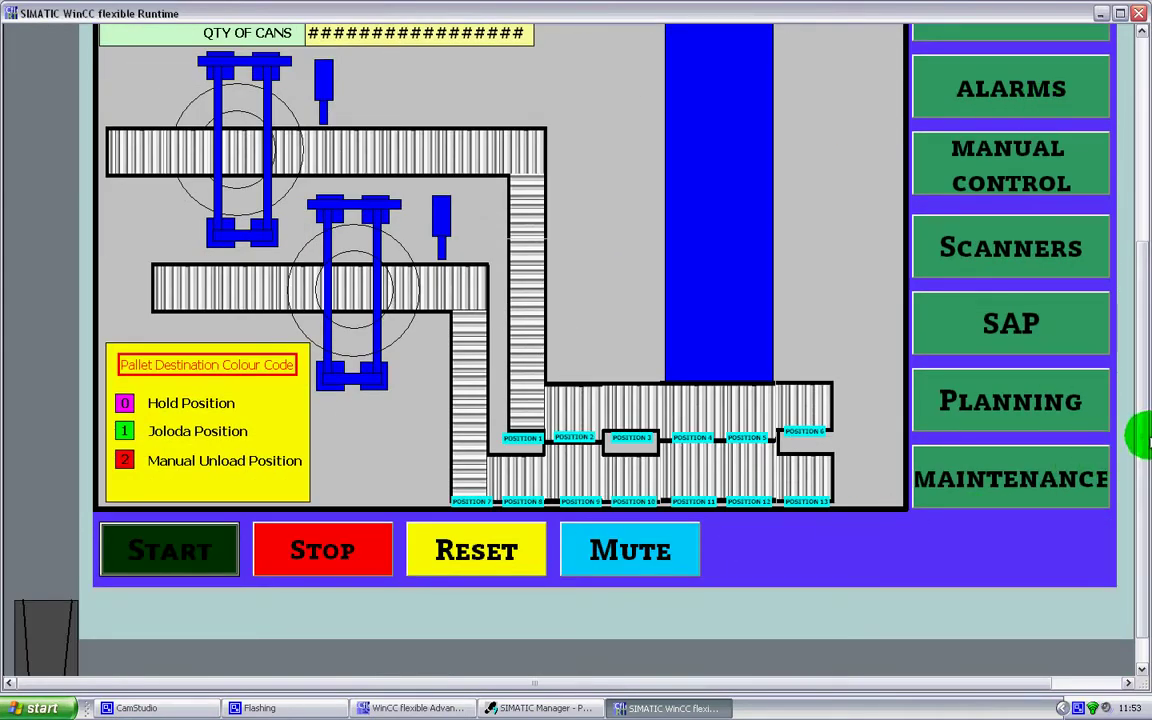
drag(1139, 419, 1126, 298)
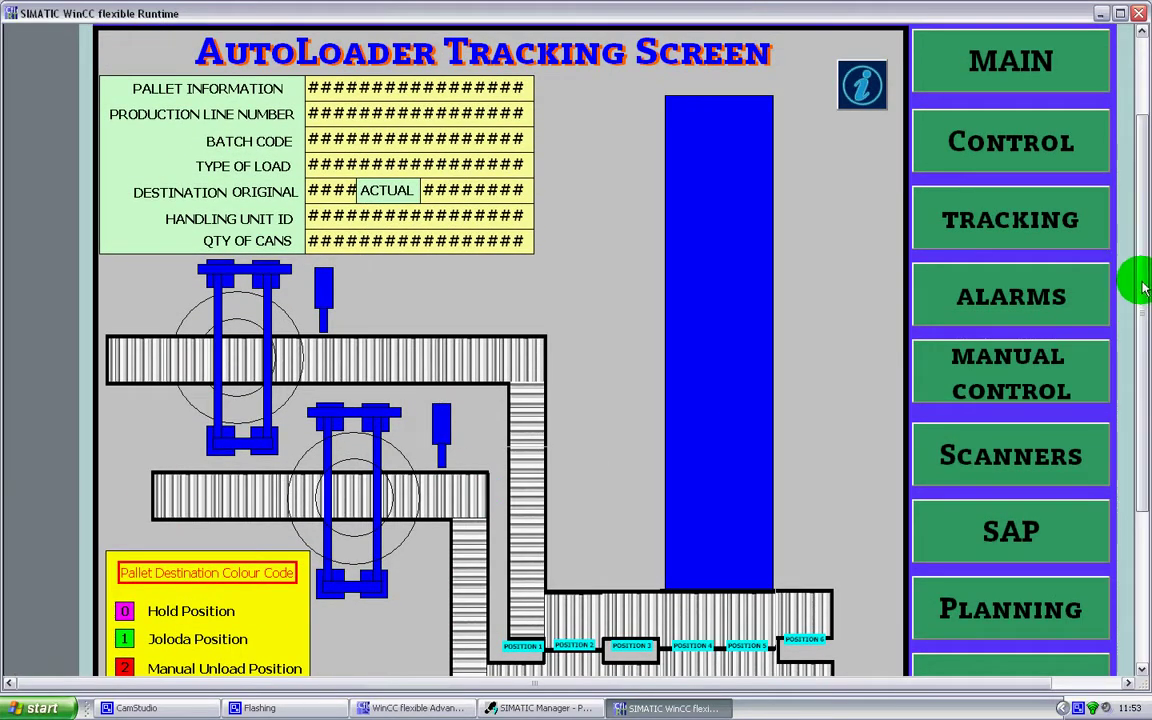
drag(1131, 278, 1131, 350)
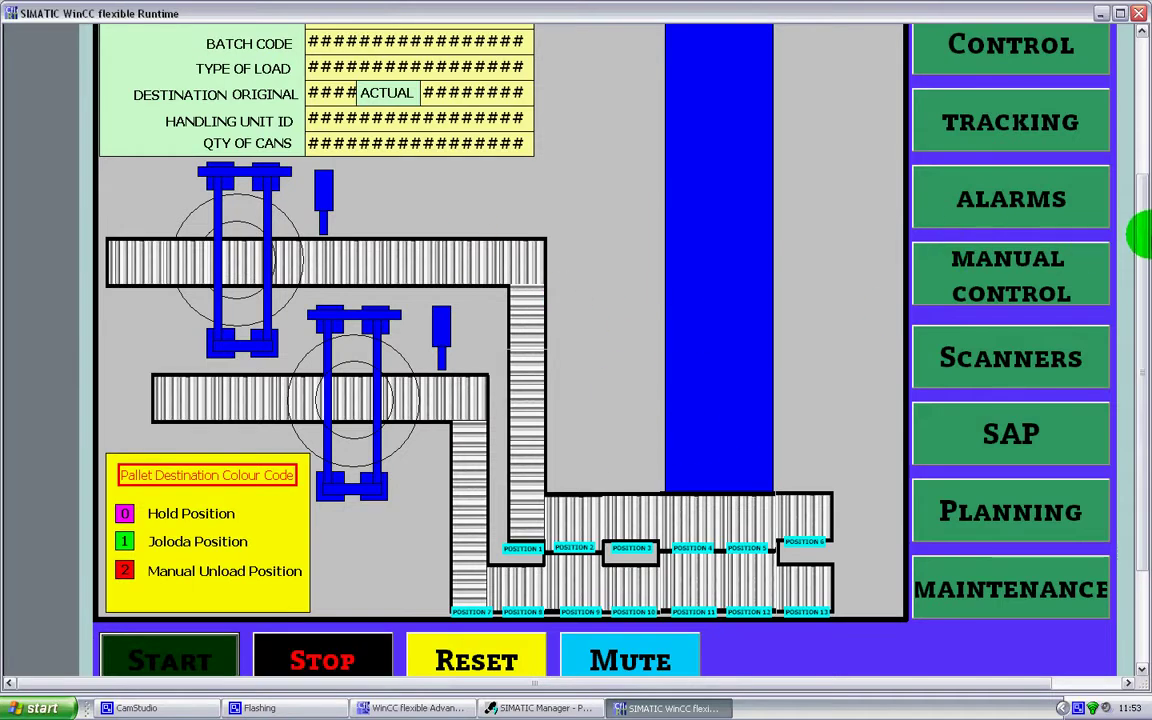
scroll(1142, 230, up, 1)
scroll(1142, 230, up, 5)
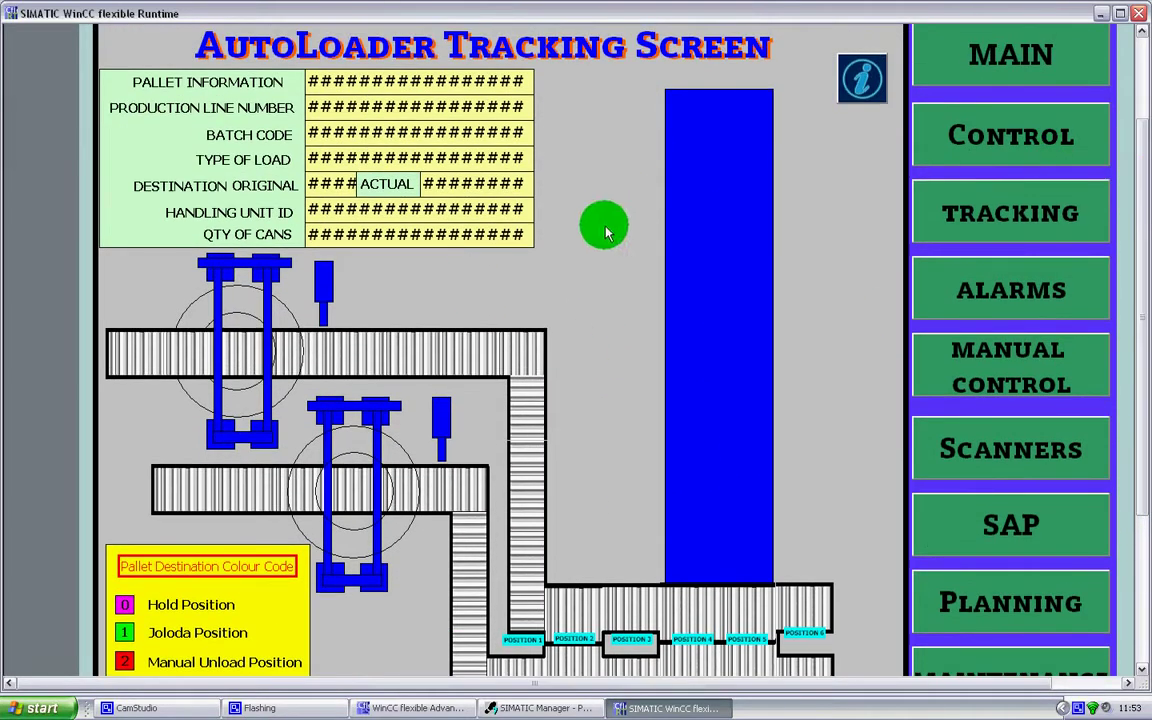
scroll(1131, 160, up, 3)
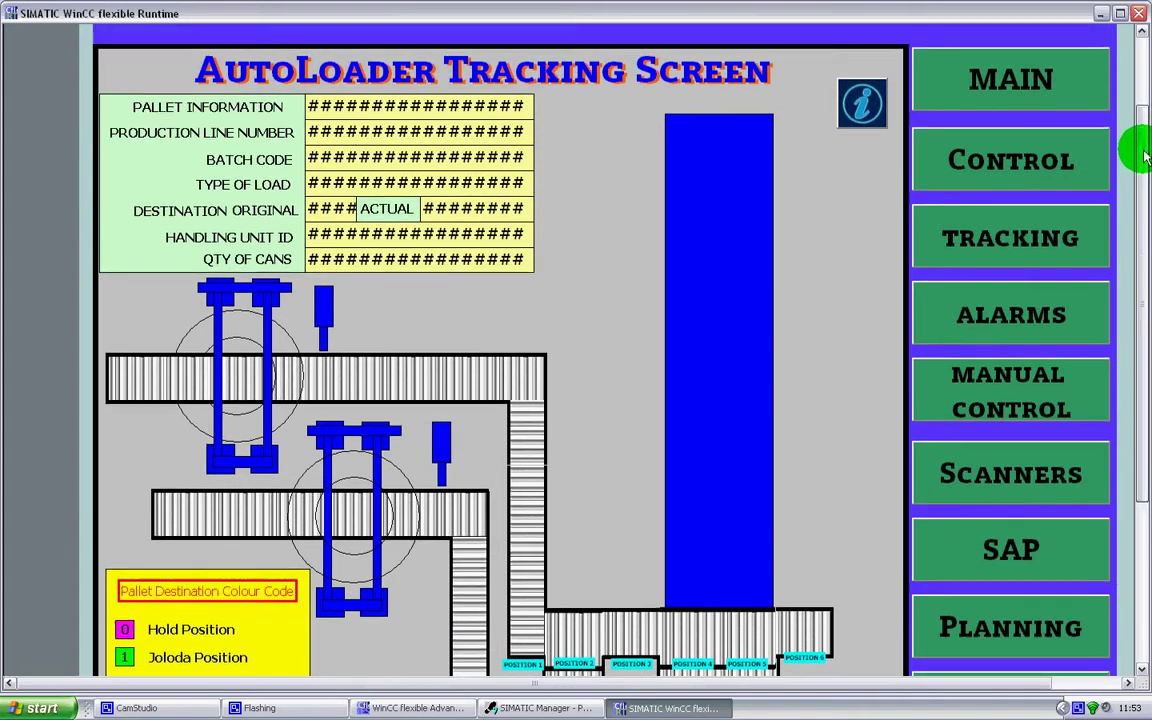
Step: Return to the Control screen, read its general help text and close the help
click(1041, 167)
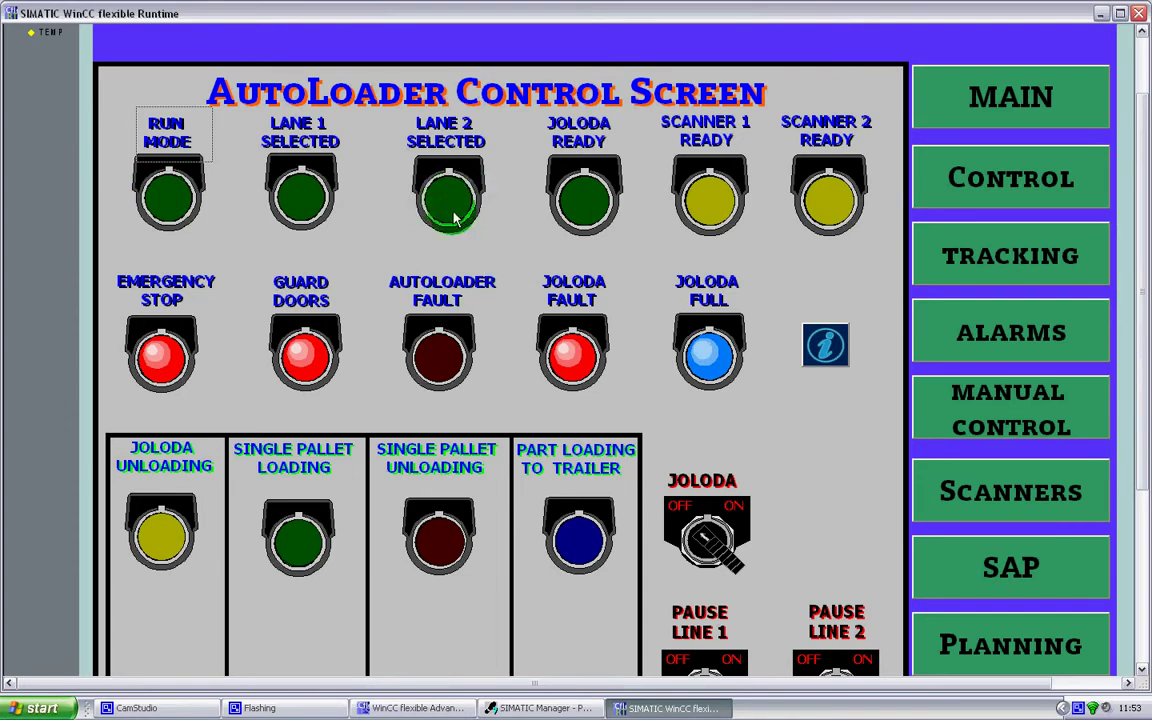
click(829, 350)
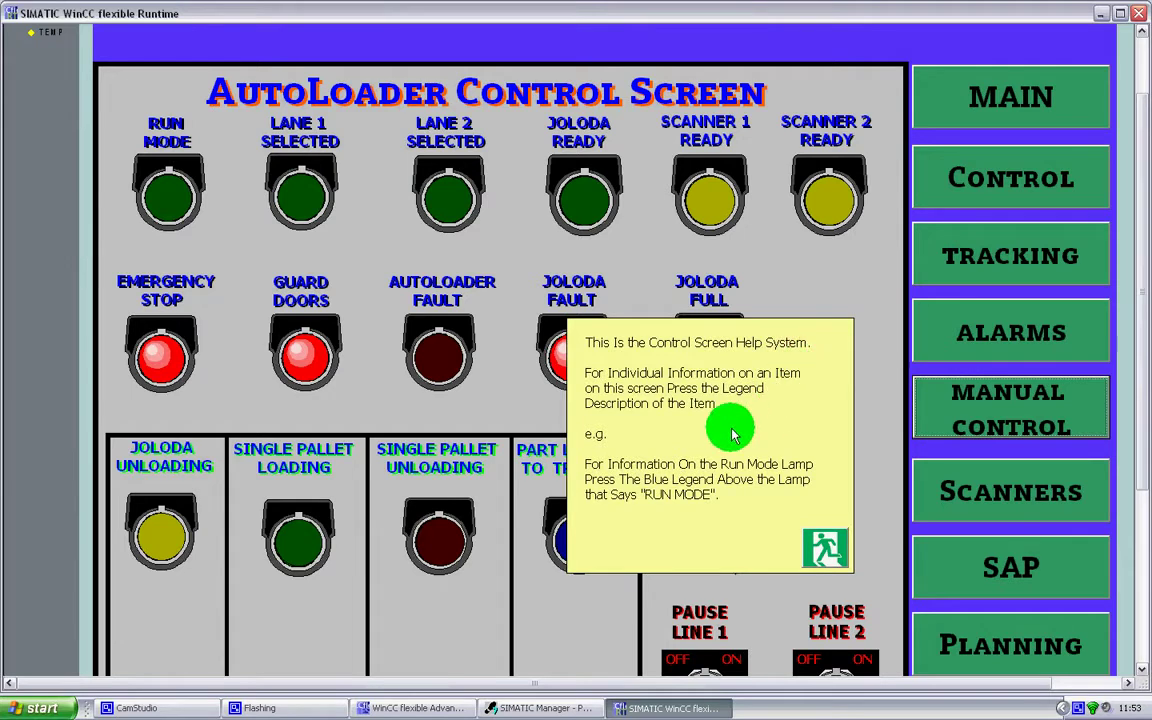
click(818, 545)
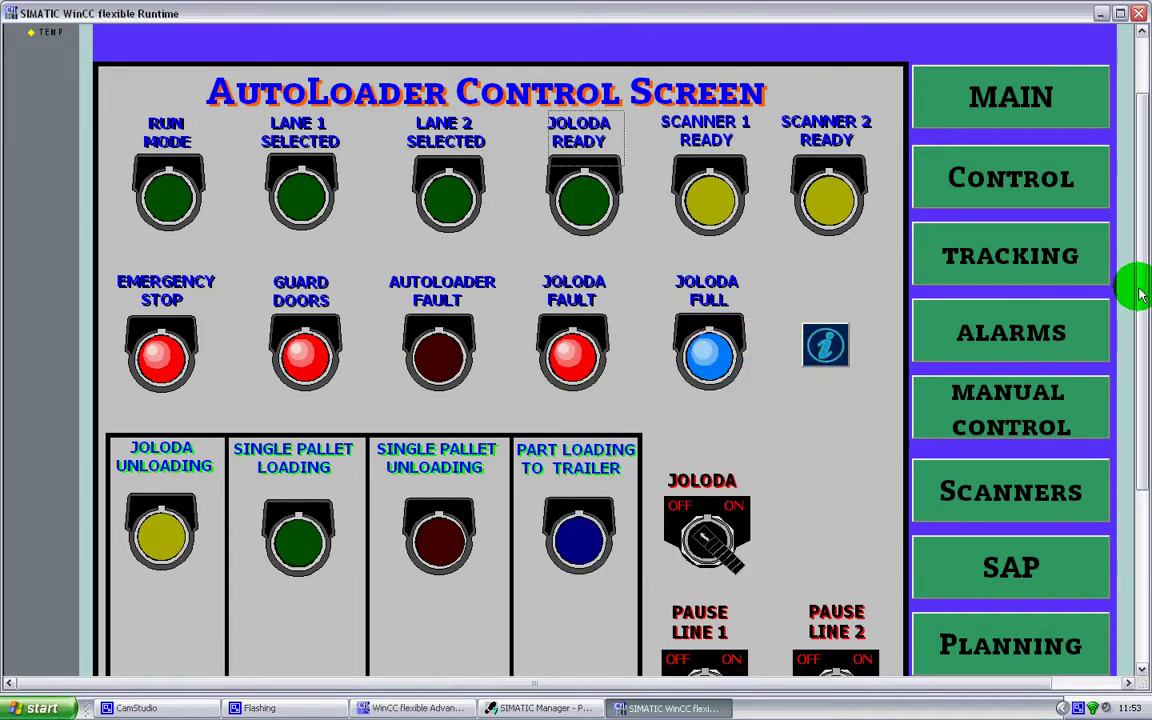
Step: Read the help text for the Joloda Unloading legend and close it
drag(1140, 293, 1131, 360)
click(180, 329)
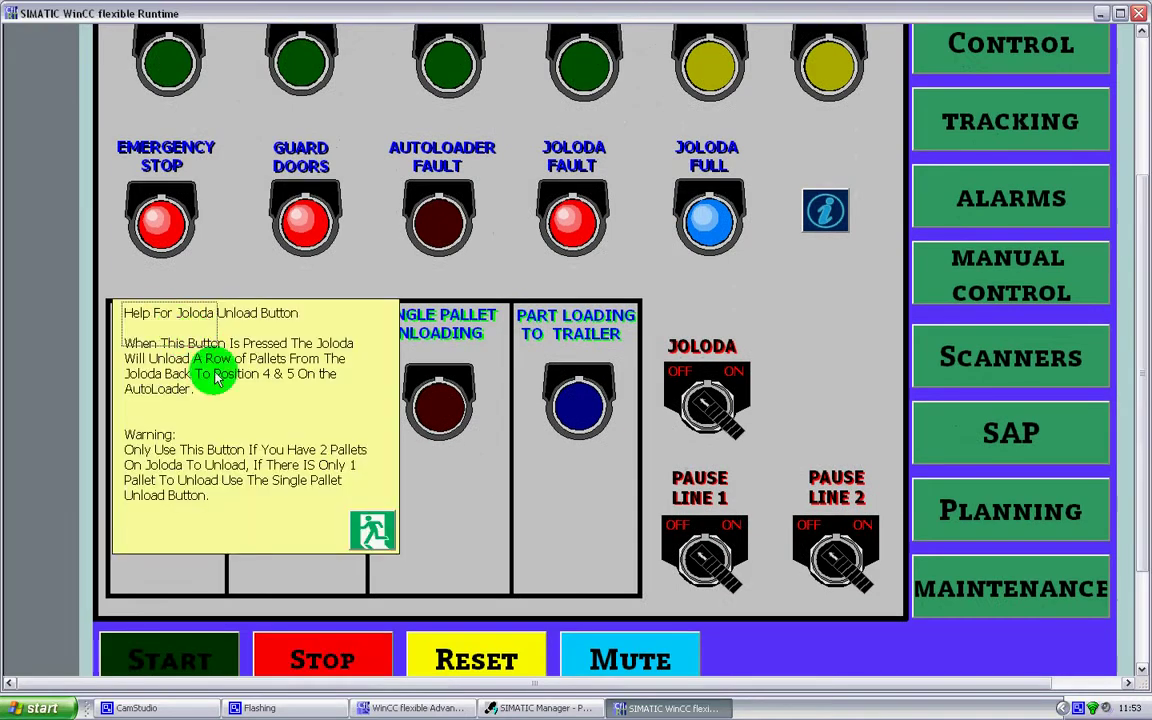
click(372, 530)
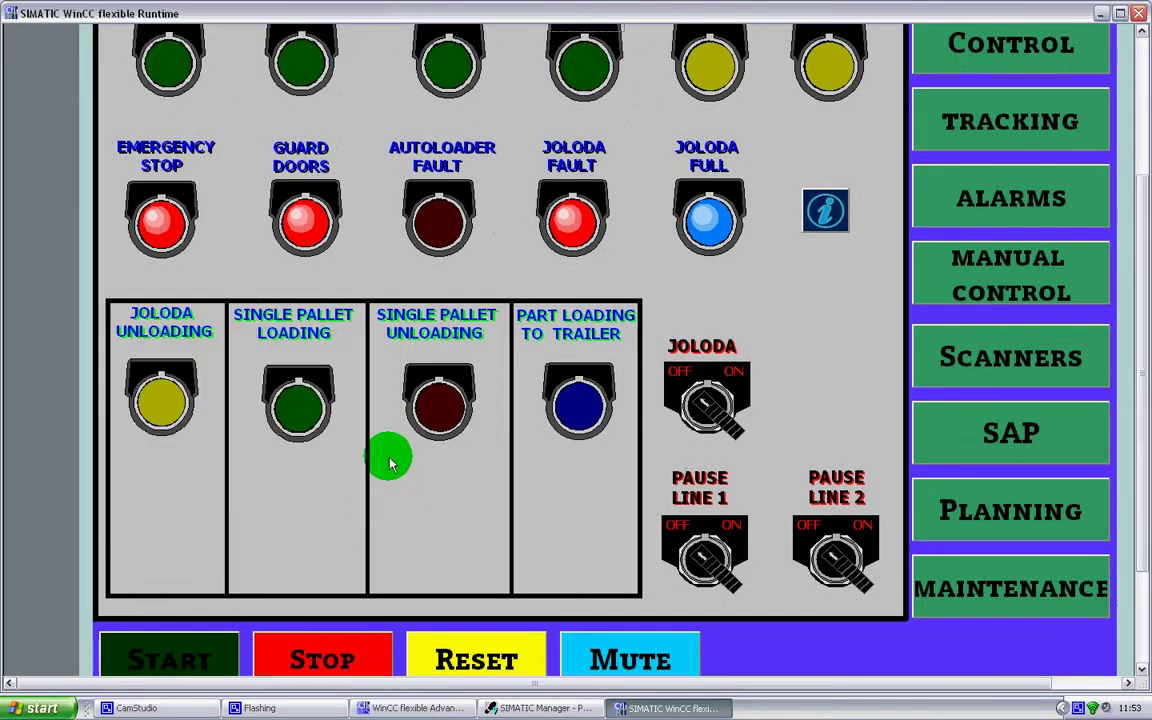
Step: Try to operate the Joloda and Pause Line 1 selector switches
click(715, 418)
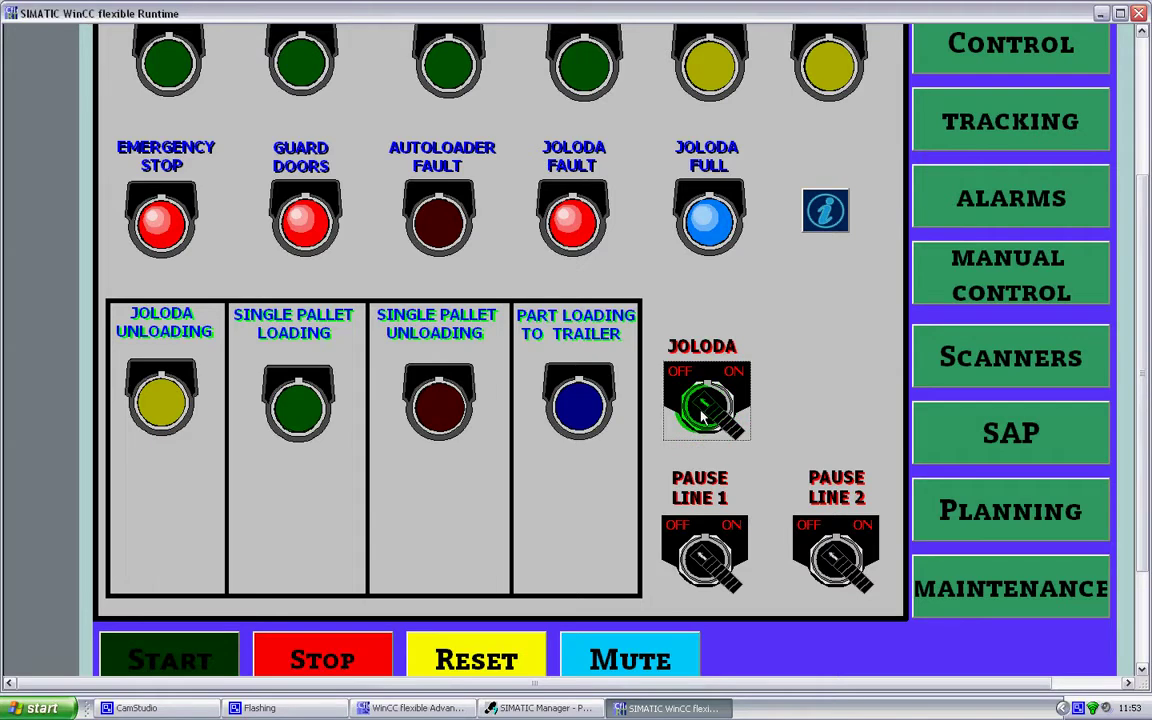
click(698, 550)
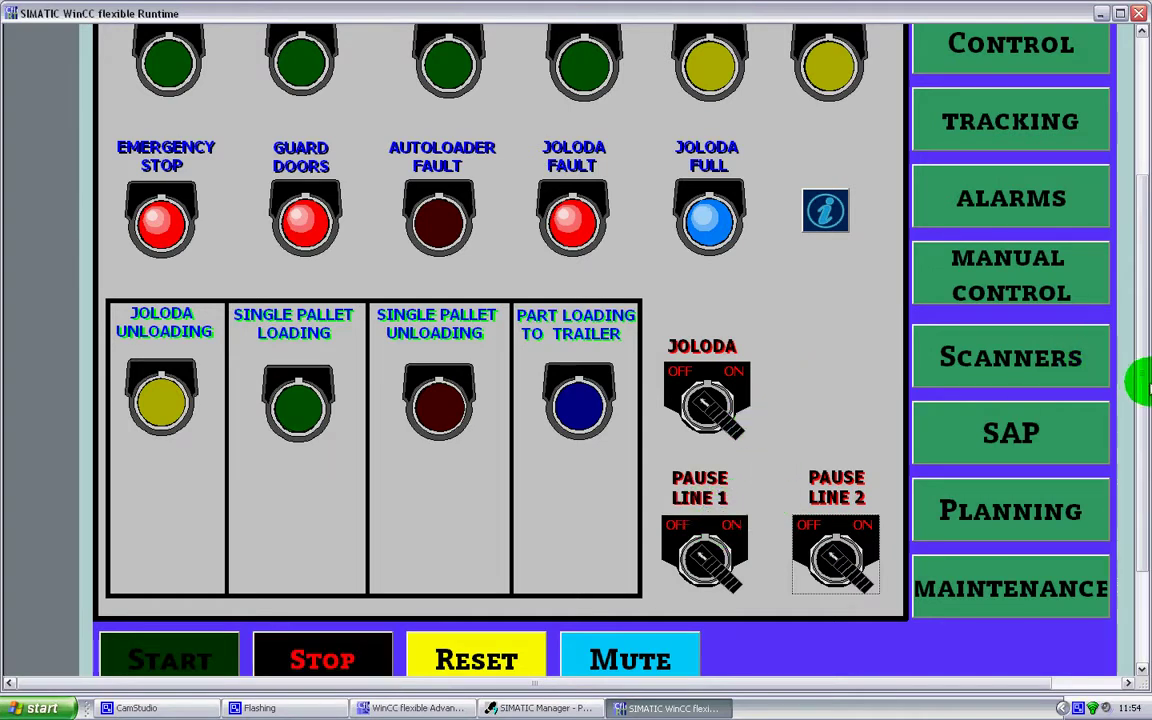
Step: Open the SAP interface screen and examine its shipment steps, status flags and pallet list
drag(1142, 382, 1142, 350)
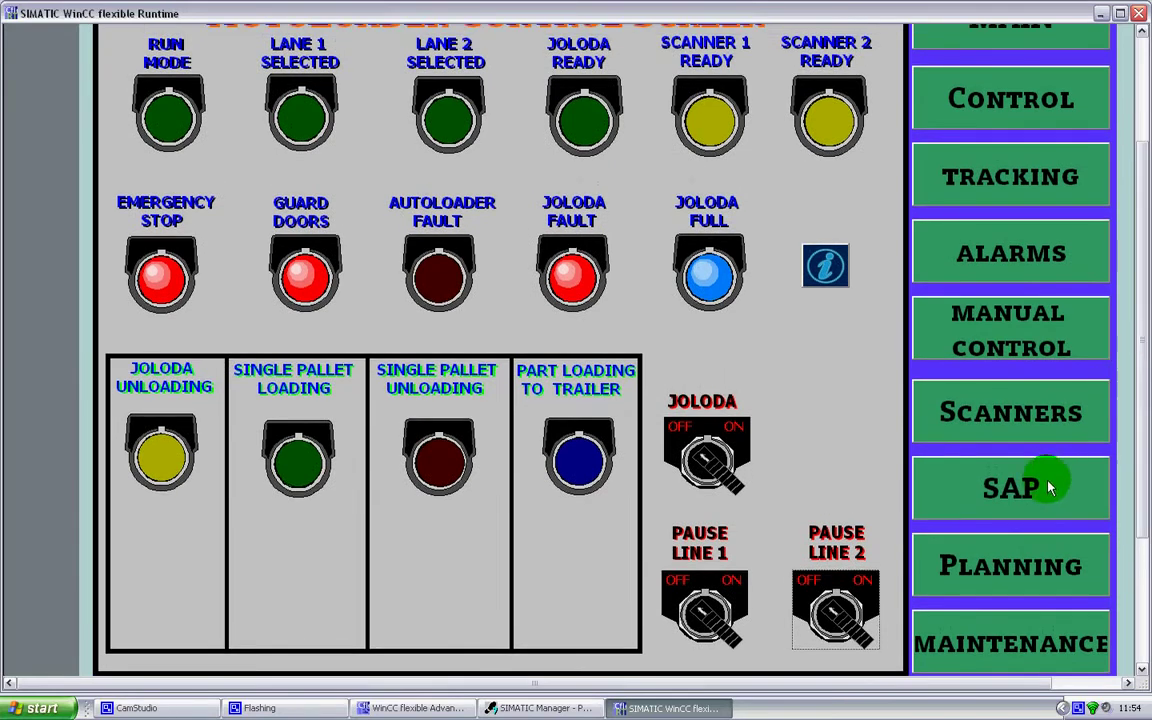
click(1050, 487)
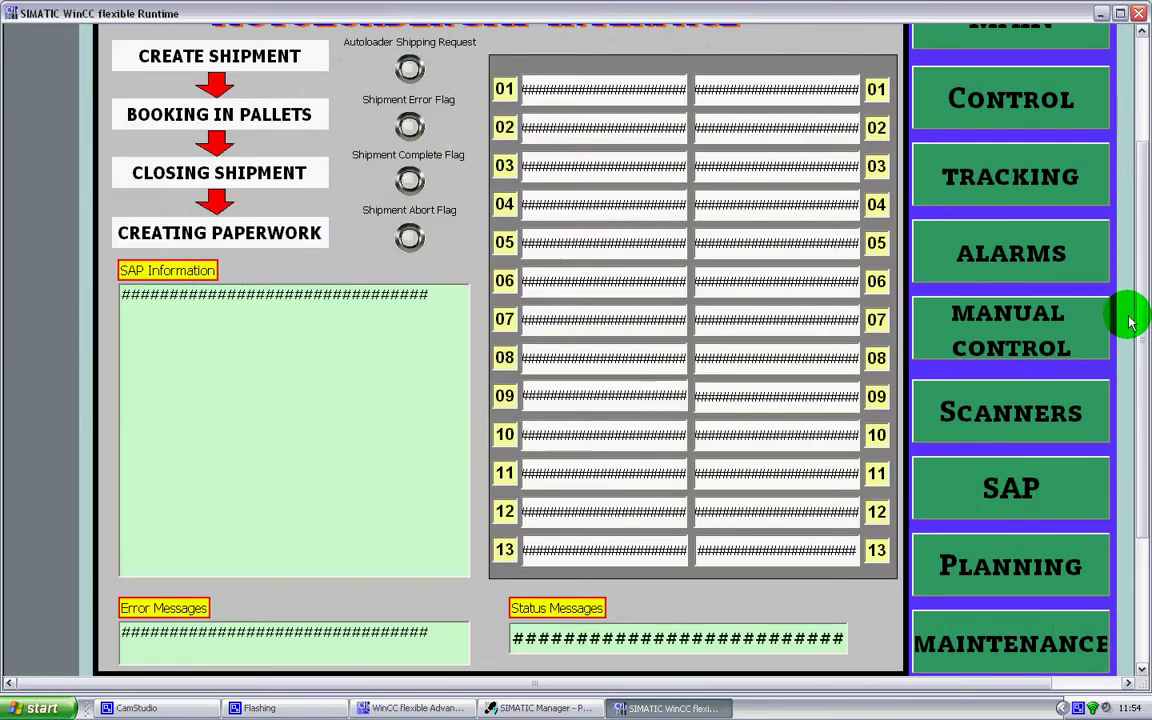
drag(1144, 318, 1131, 239)
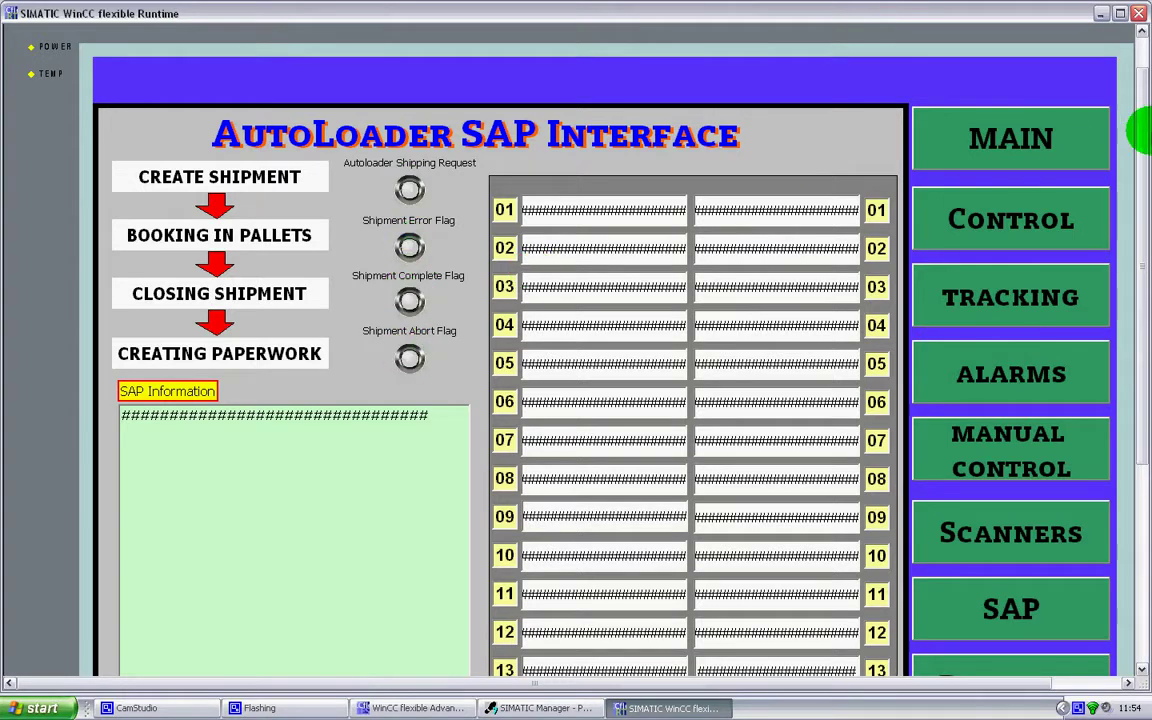
Step: Close the runtime simulation, decline starting CrashDumpCollector, and return to the Control screen in the editor
click(1139, 13)
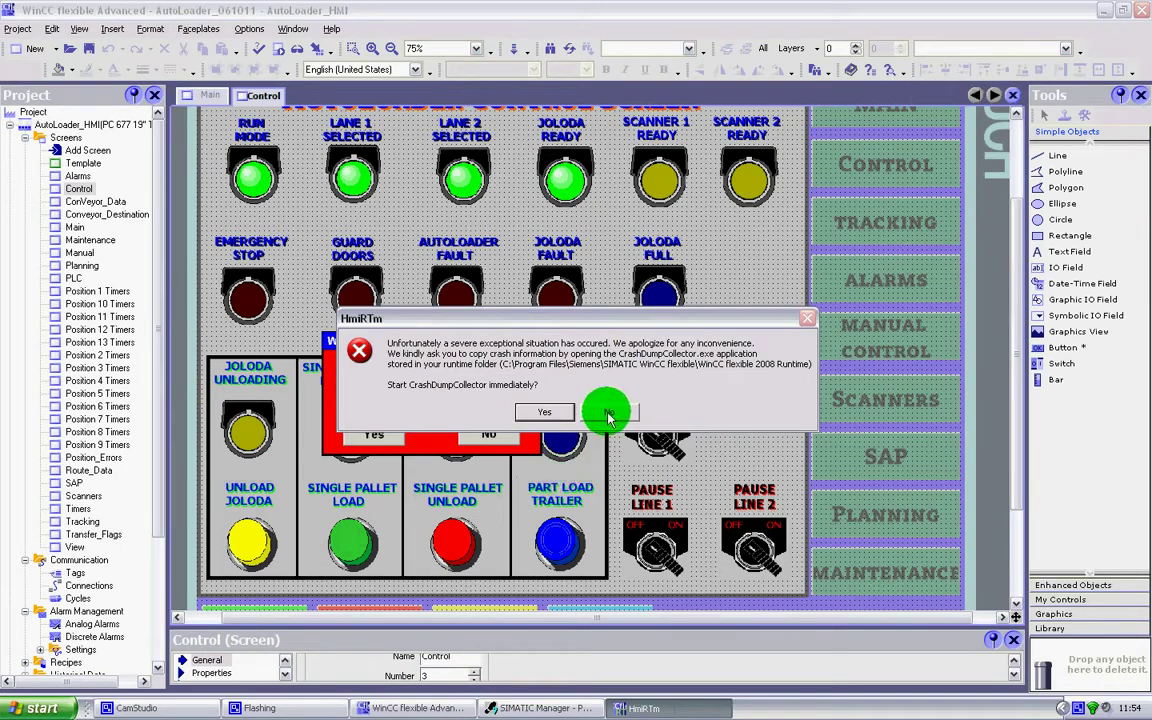
click(608, 410)
scroll(1005, 330, up, 3)
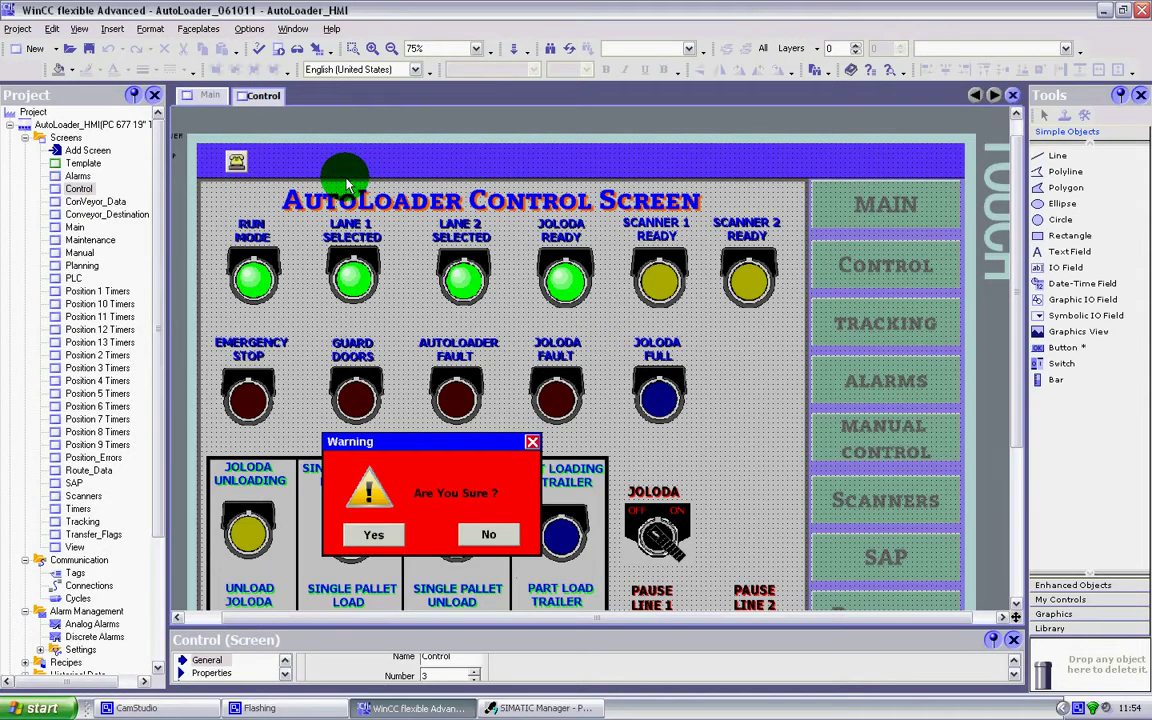
scroll(347, 175, down, 1)
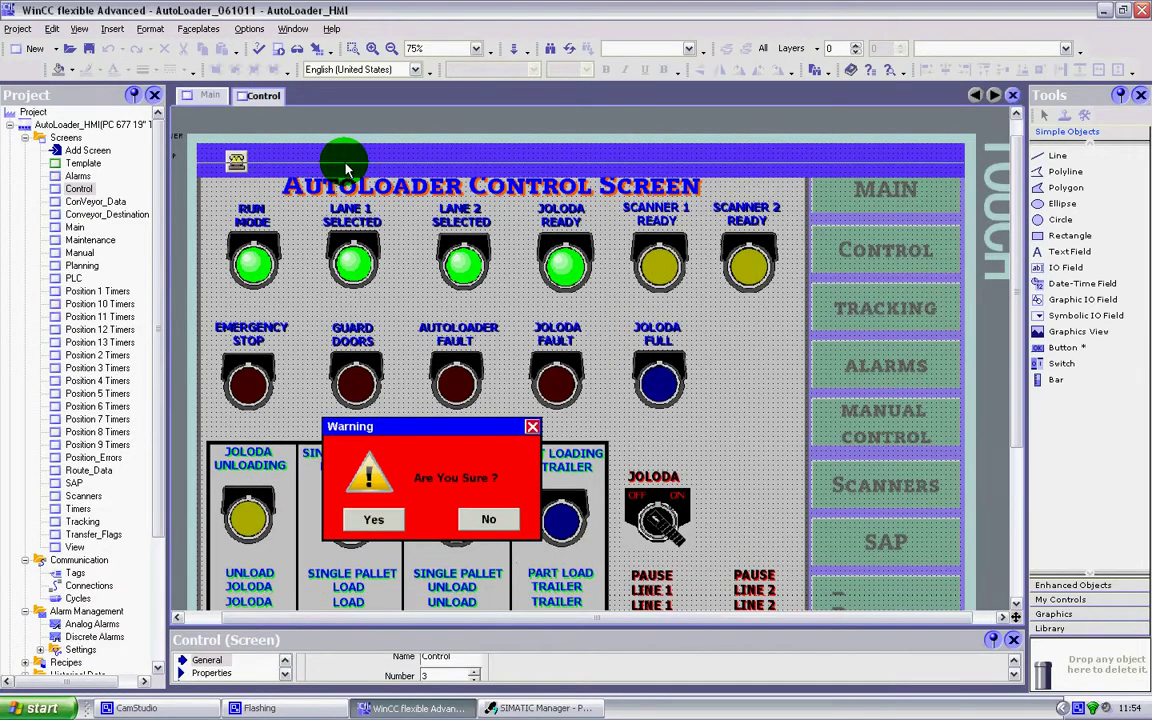
scroll(347, 185, up, 1)
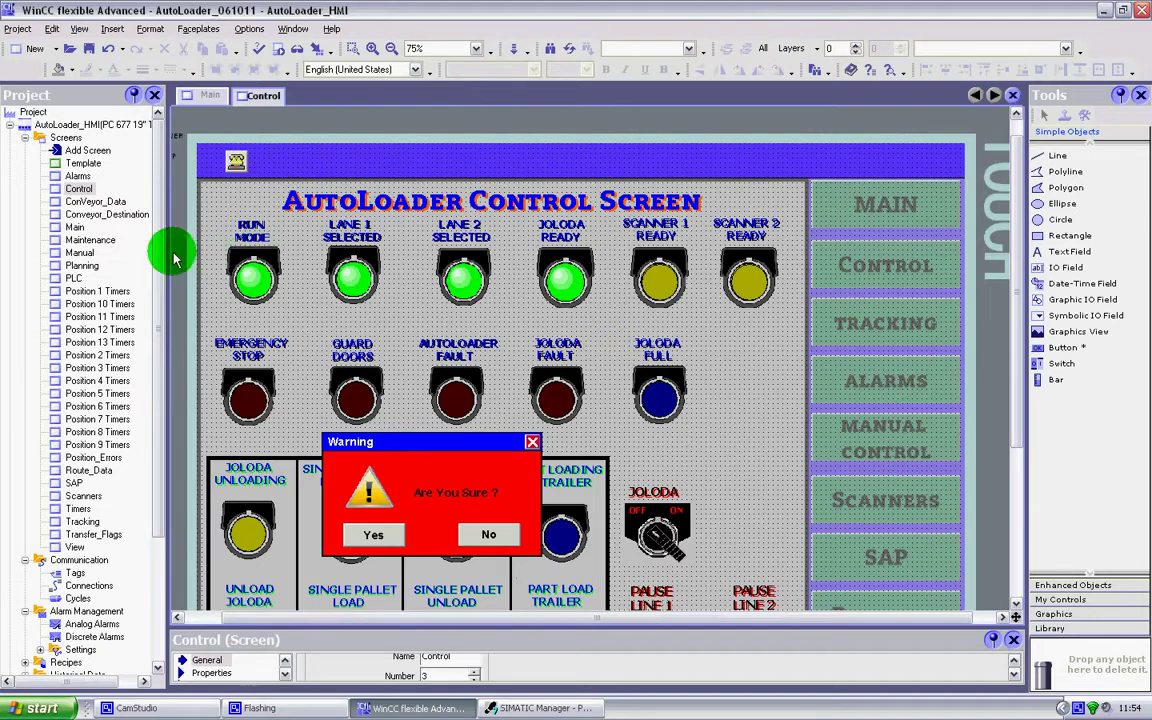
Step: Review the Control screen's lamps, switches and navigation buttons in the editor, and open the Tracking screen
scroll(848, 382, down, 10)
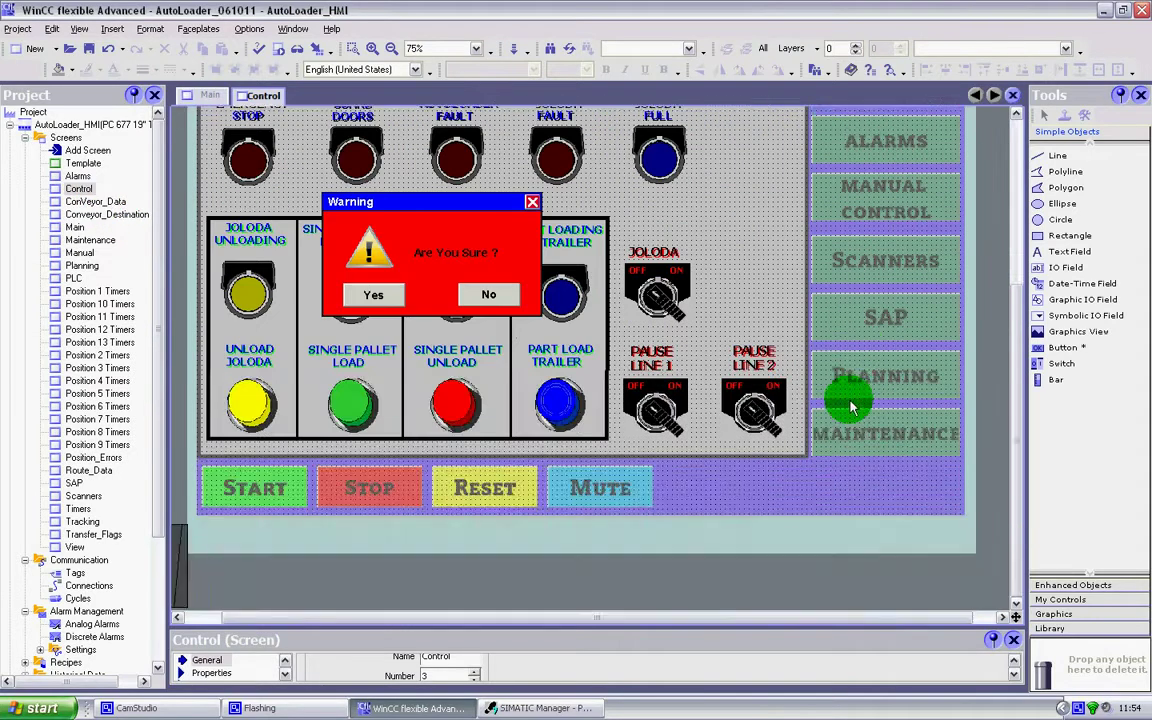
scroll(848, 386, up, 5)
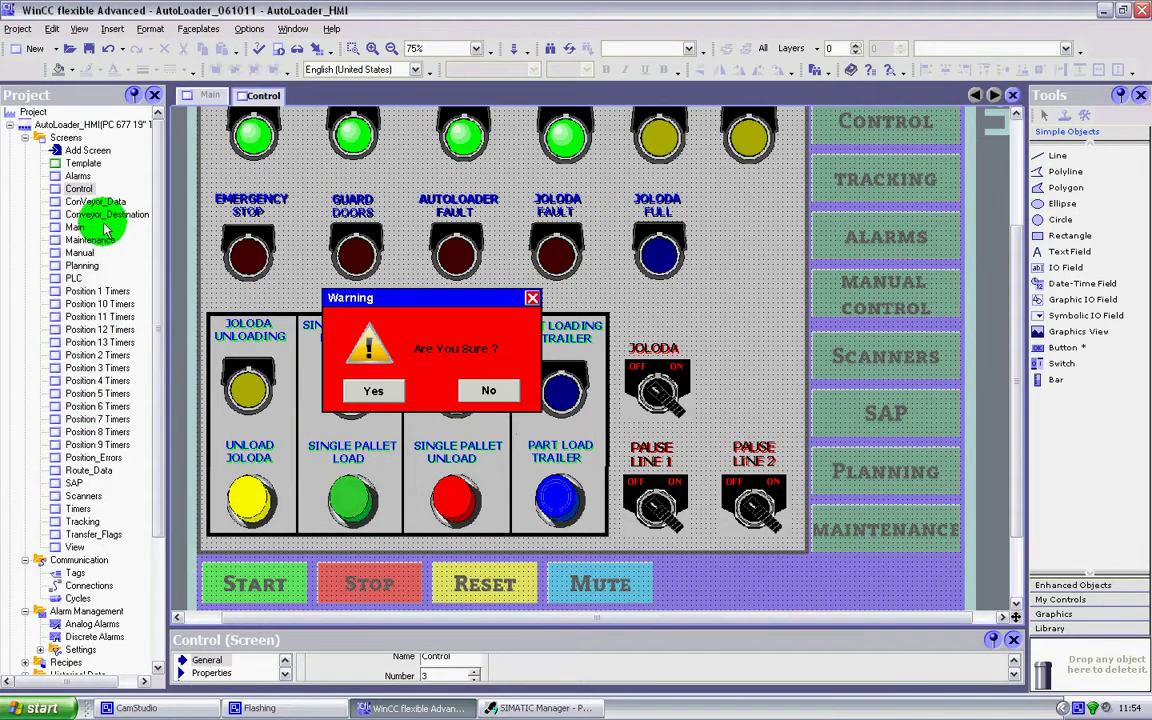
double_click(84, 522)
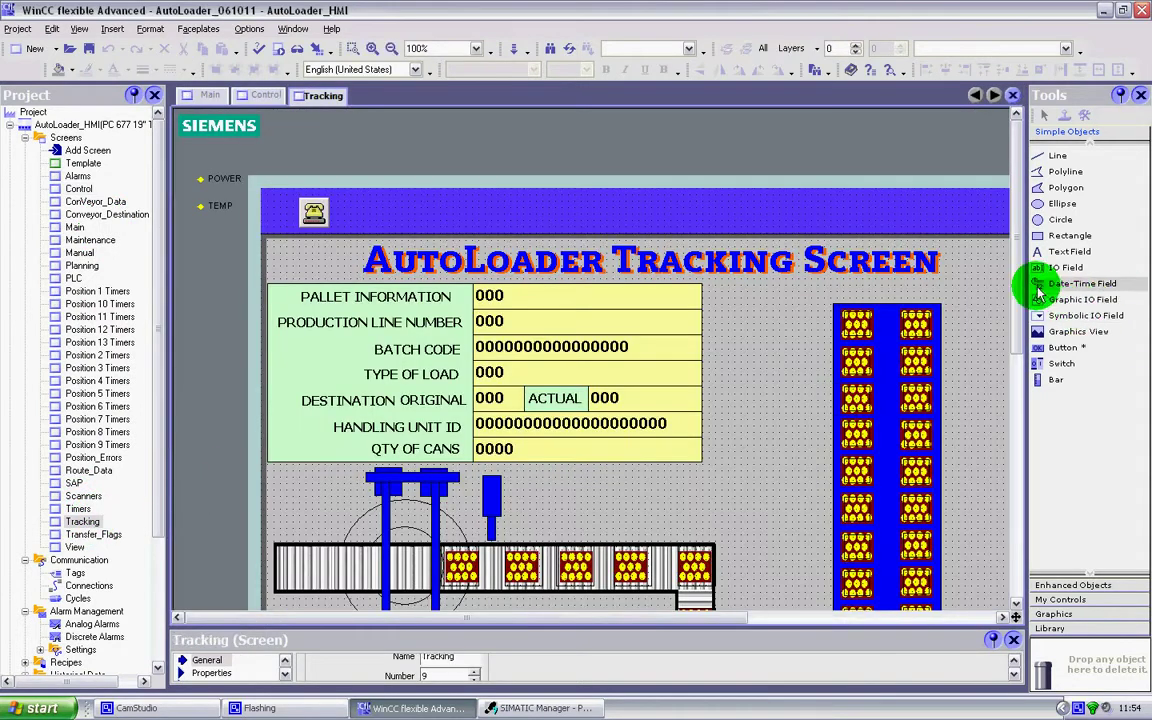
drag(1016, 266, 1012, 390)
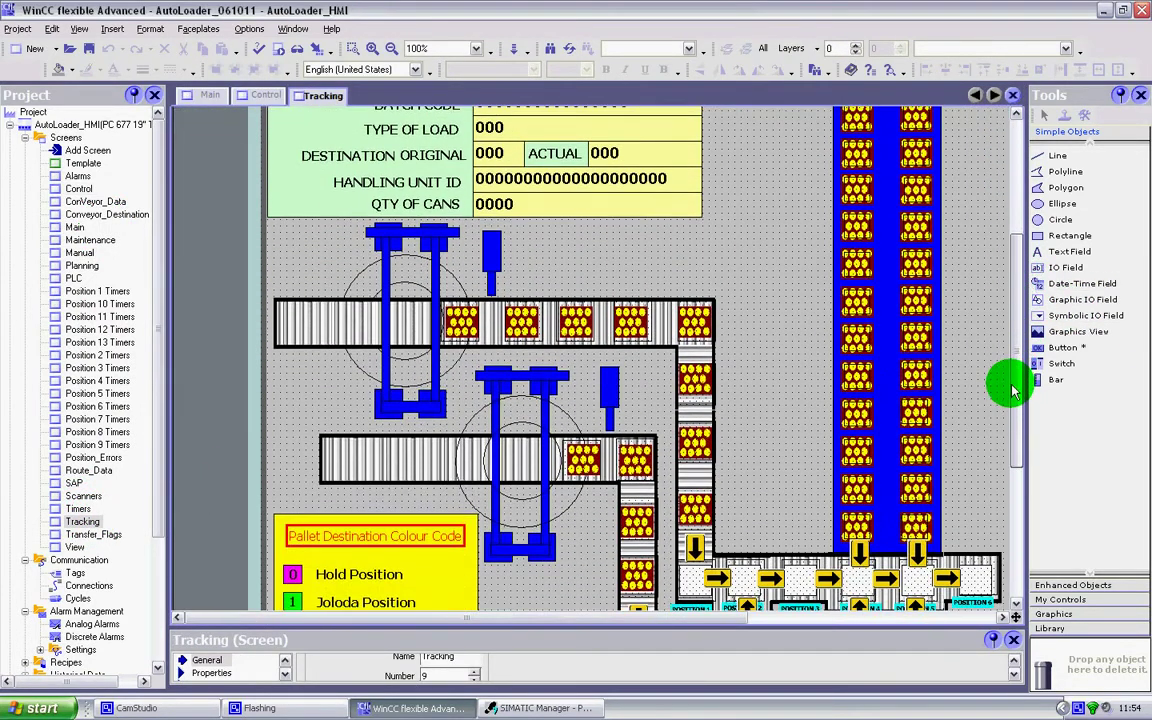
Step: Inspect the Tracking screen's pallet layout, selecting a pallet button in the blue trailer and the small blue shape above the upper conveyor
drag(855, 343, 823, 343)
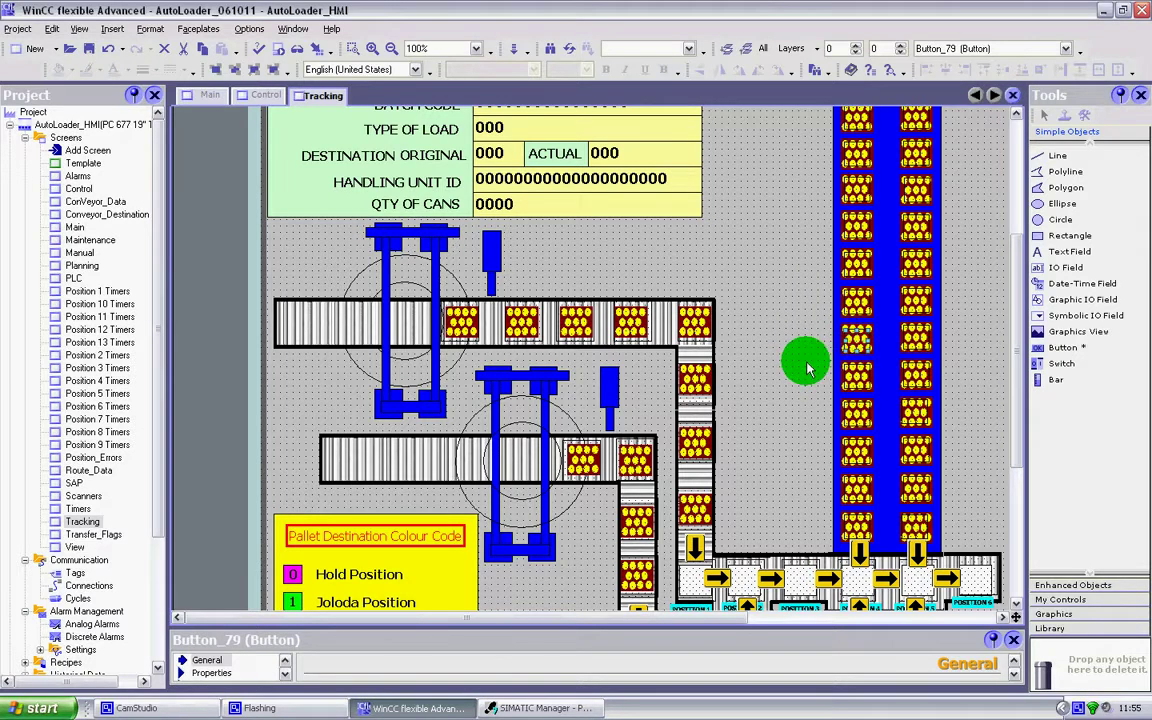
drag(835, 348, 860, 325)
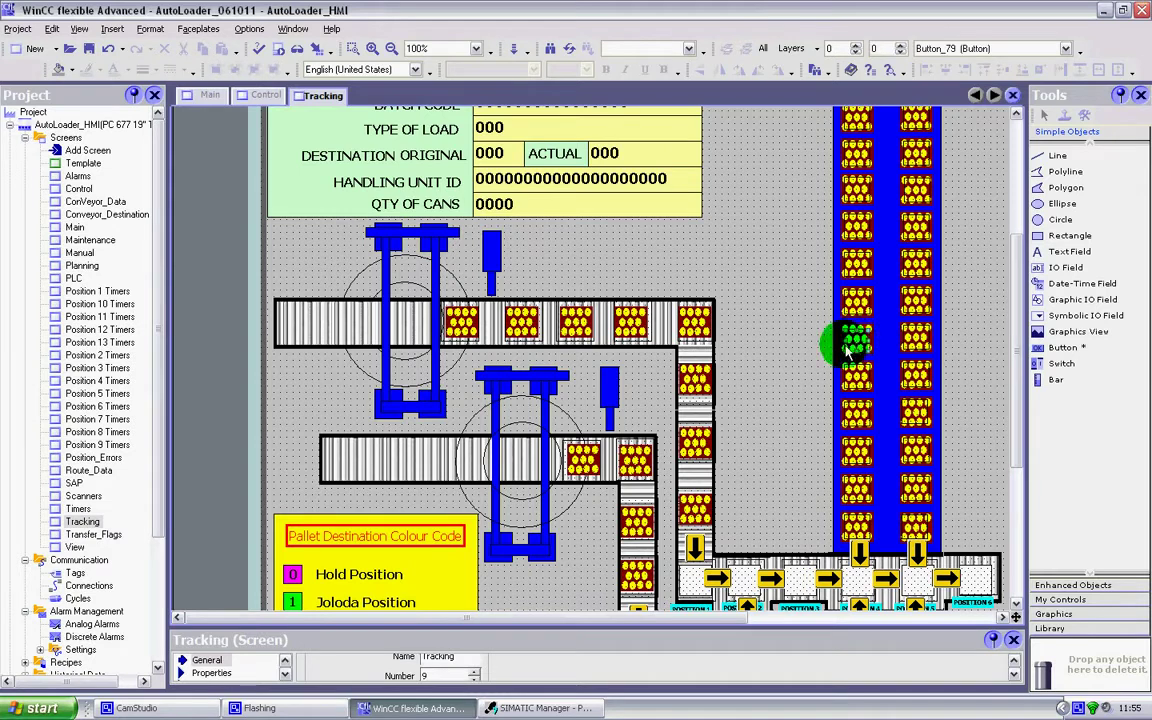
click(848, 348)
scroll(1022, 350, up, 3)
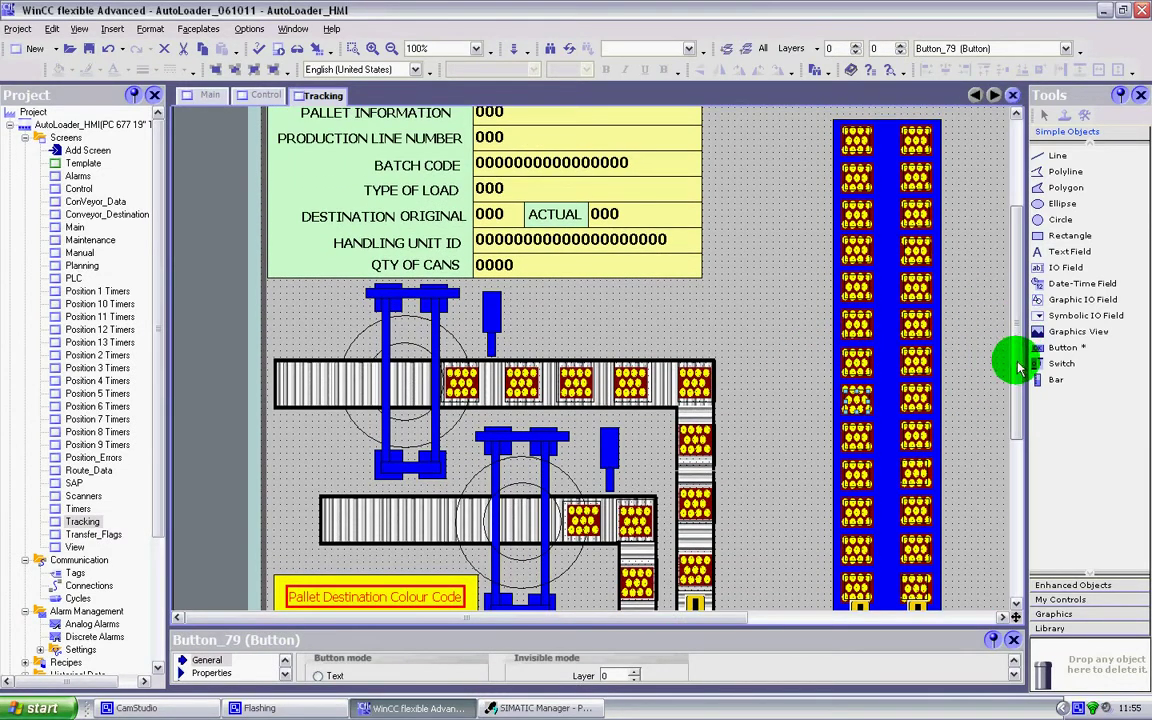
scroll(1018, 362, up, 3)
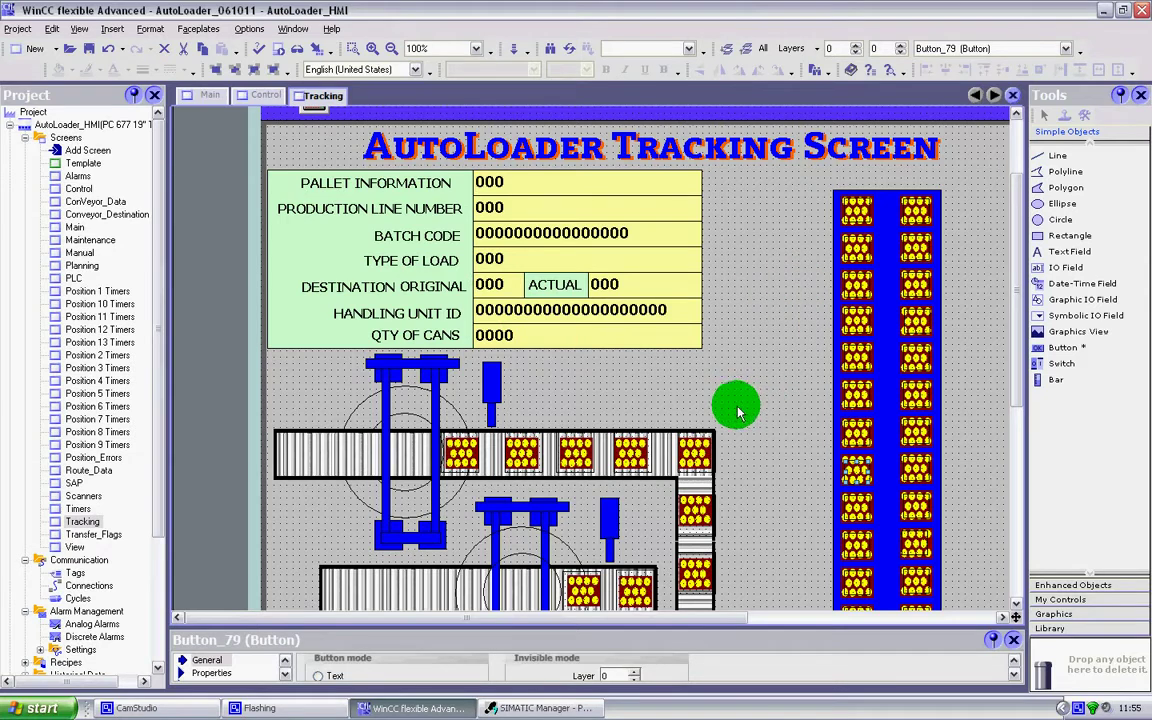
scroll(735, 400, down, 3)
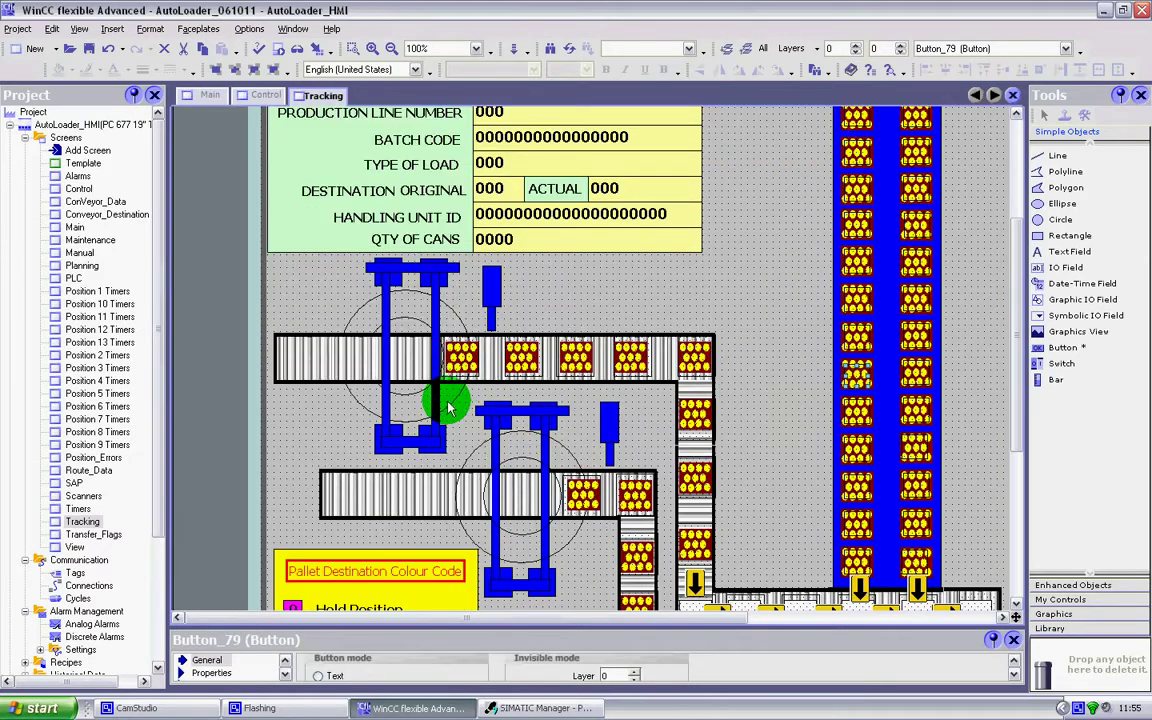
click(489, 285)
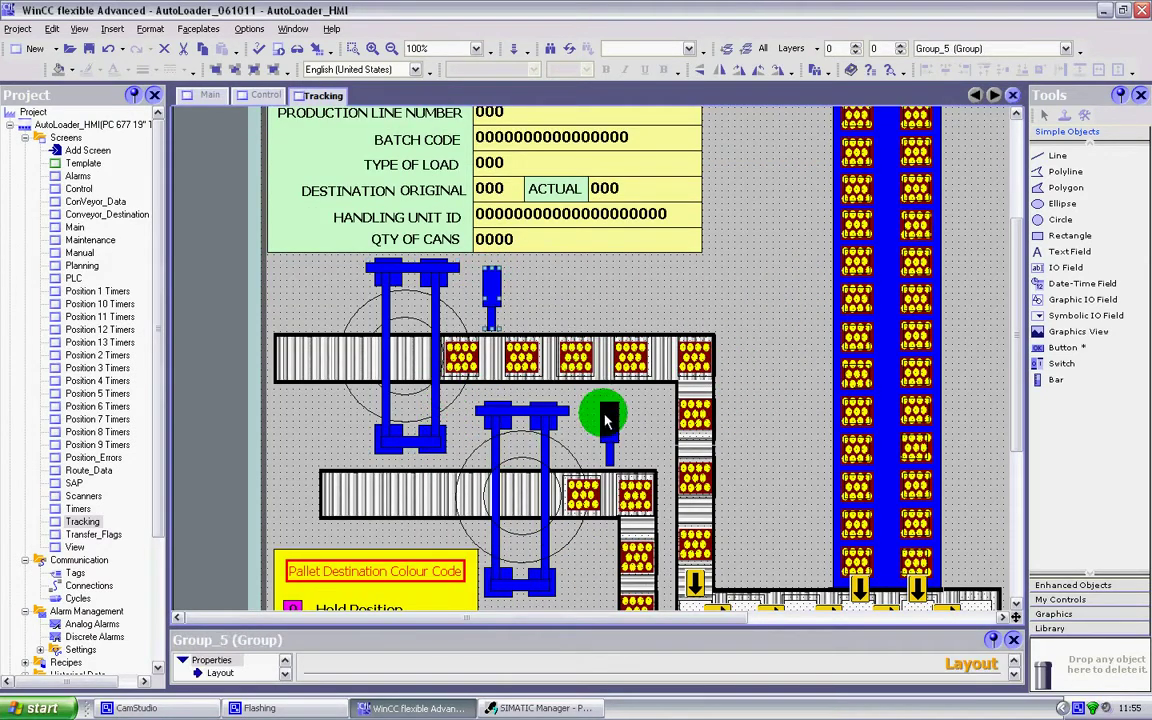
Step: Draw a vertical line, a circle and a rectangle in the empty area between the conveyors and the blue trailer
click(1058, 156)
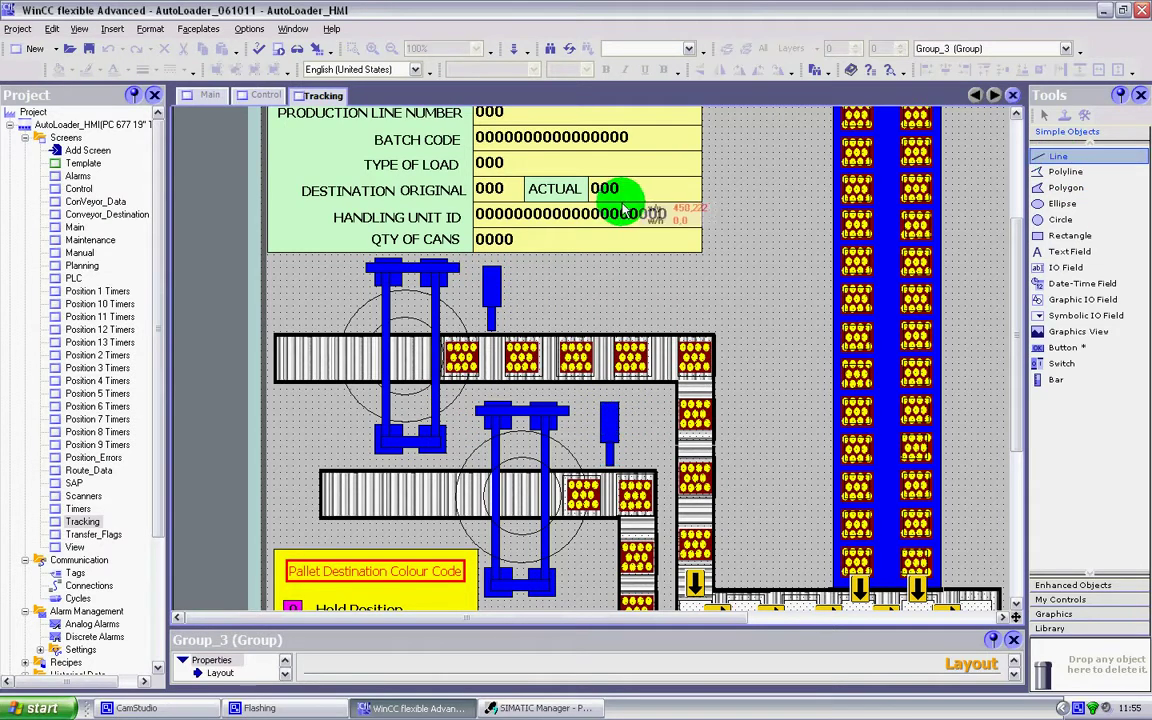
drag(753, 193, 754, 330)
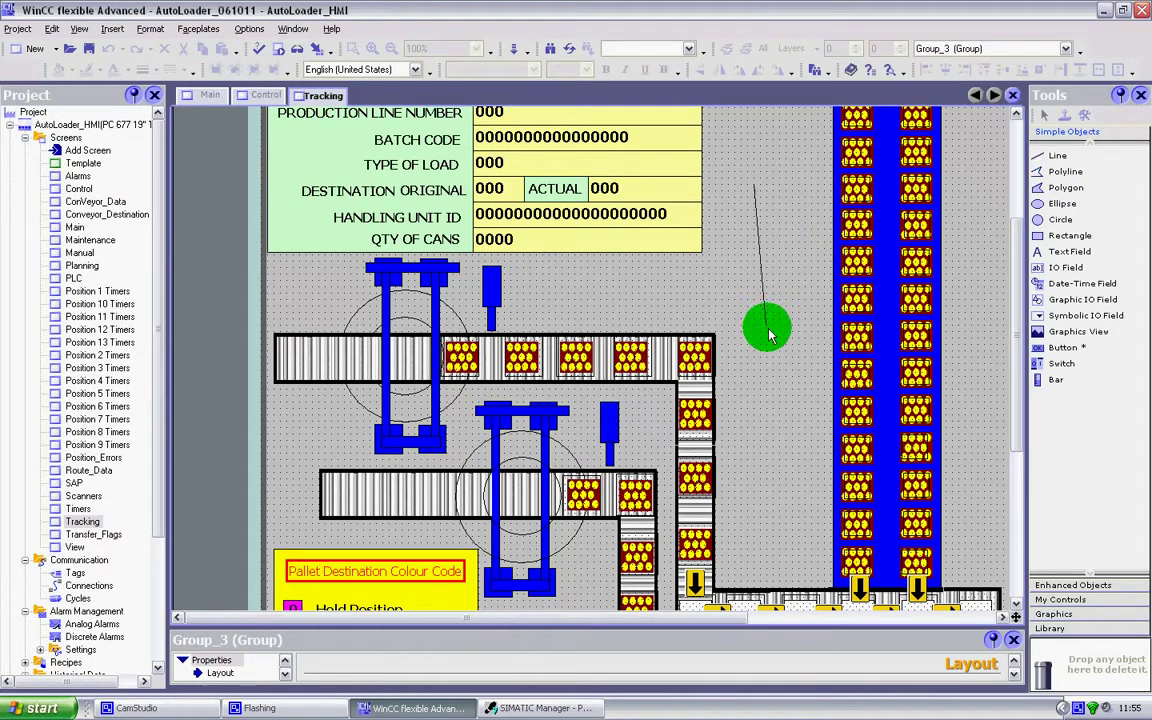
click(1042, 221)
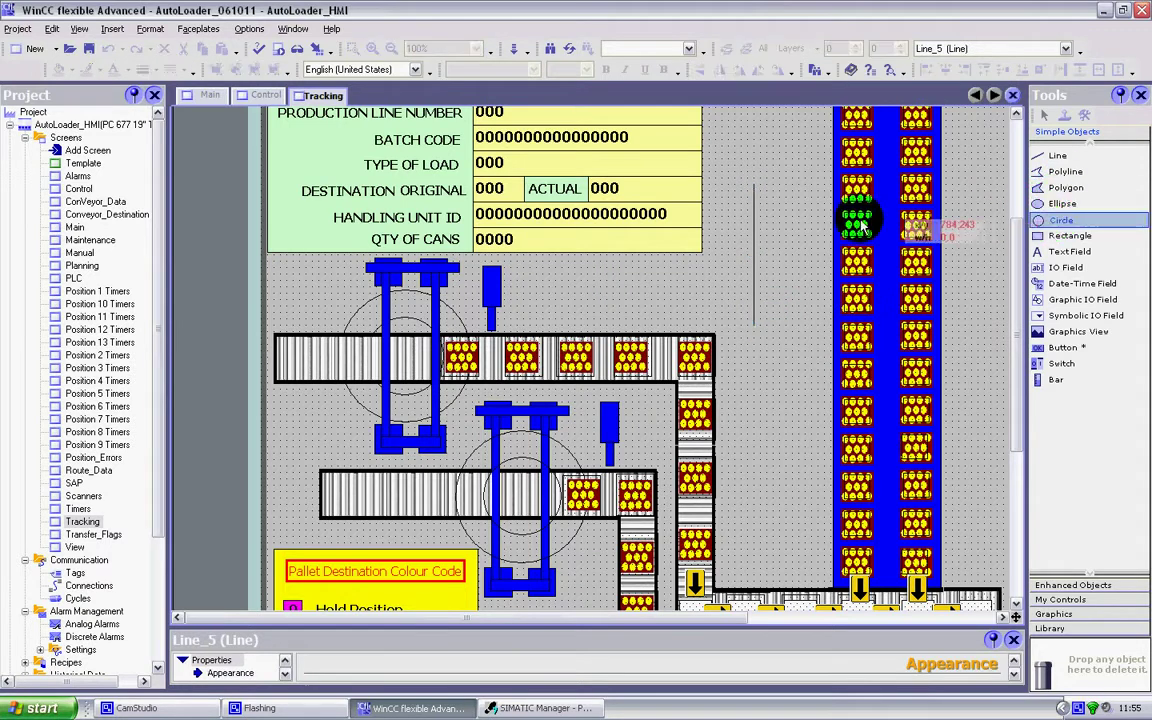
drag(780, 217, 822, 260)
click(1058, 238)
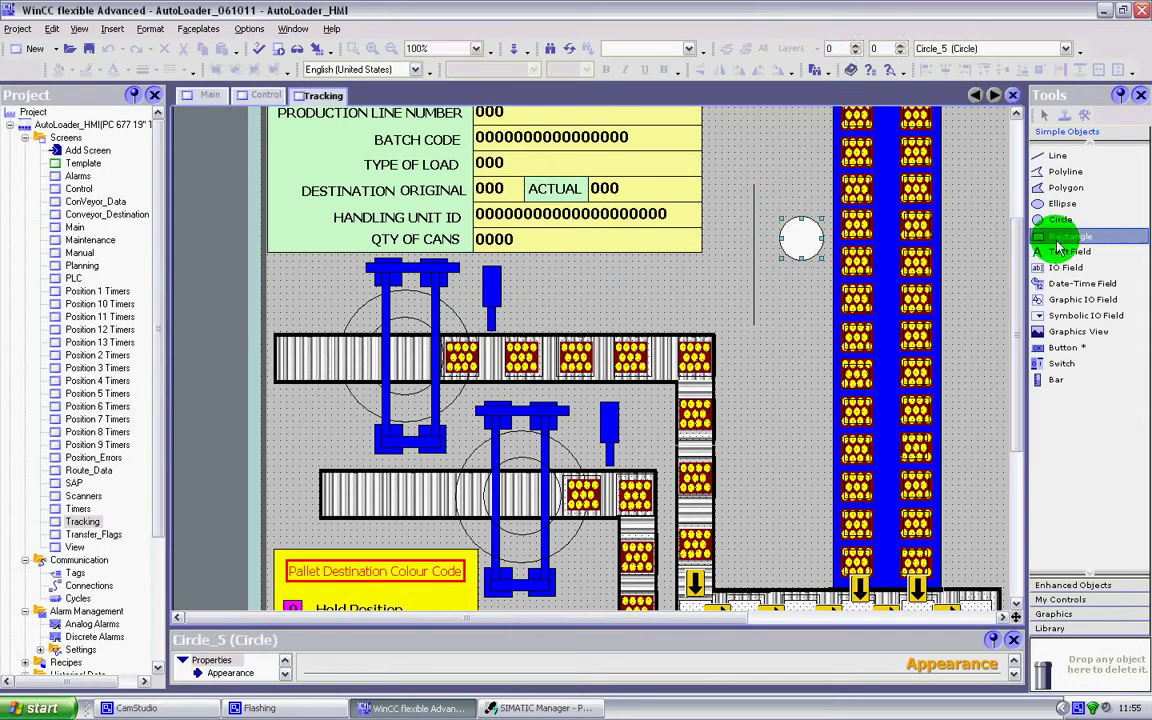
drag(736, 341, 792, 382)
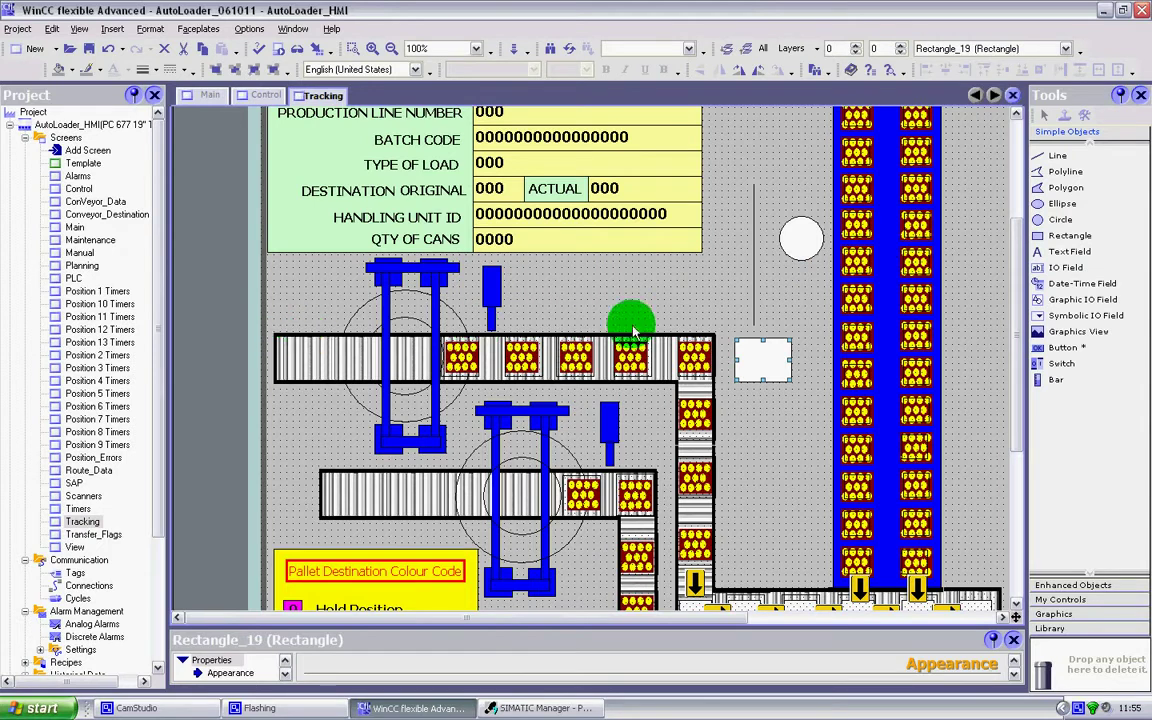
Step: Delete the newly drawn circle, rectangle and vertical line from the Tracking screen
click(791, 254)
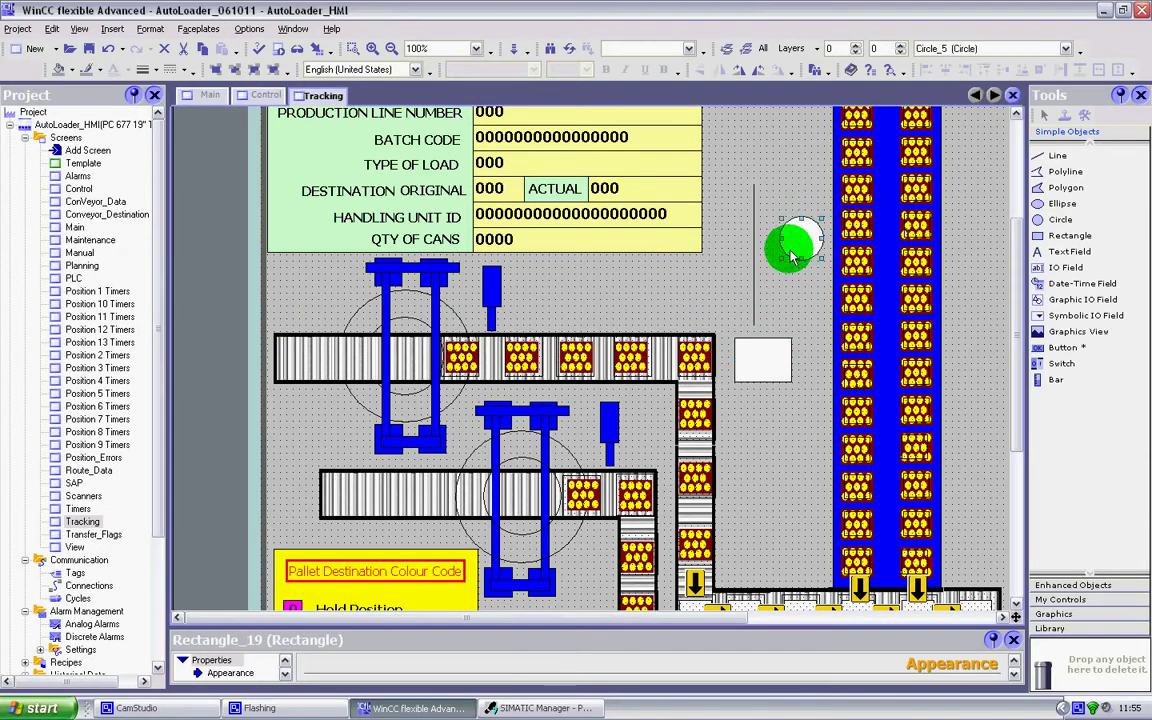
key(Delete)
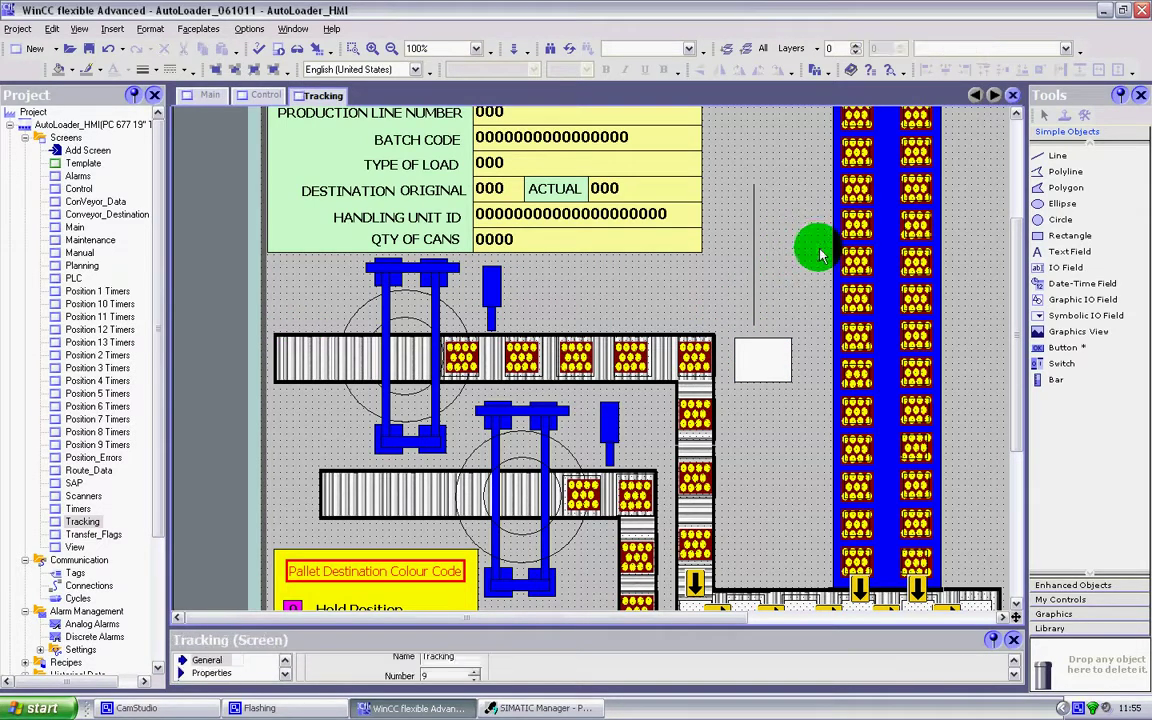
click(770, 350)
key(Delete)
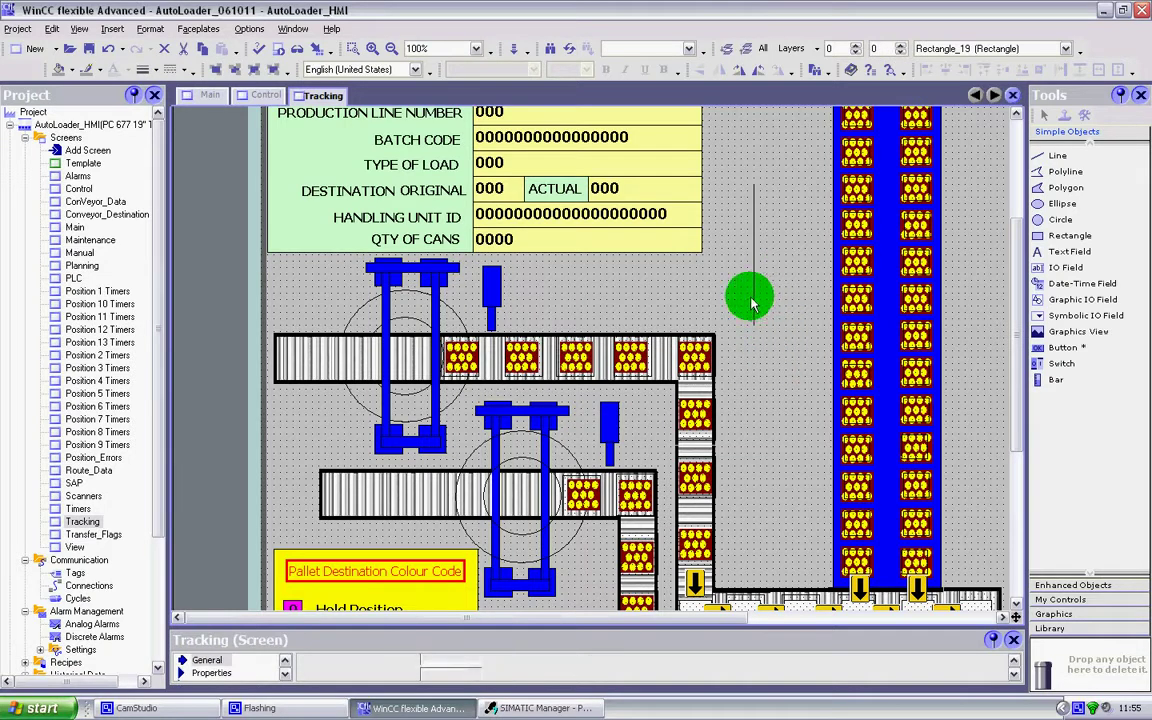
click(755, 313)
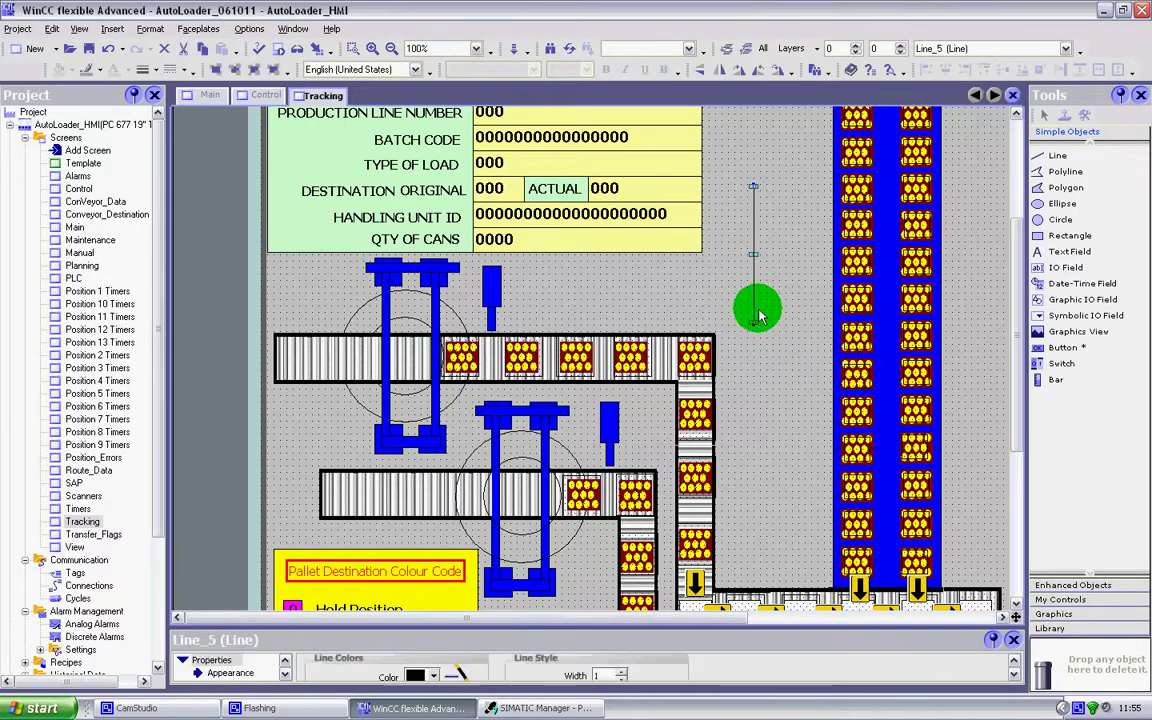
key(Delete)
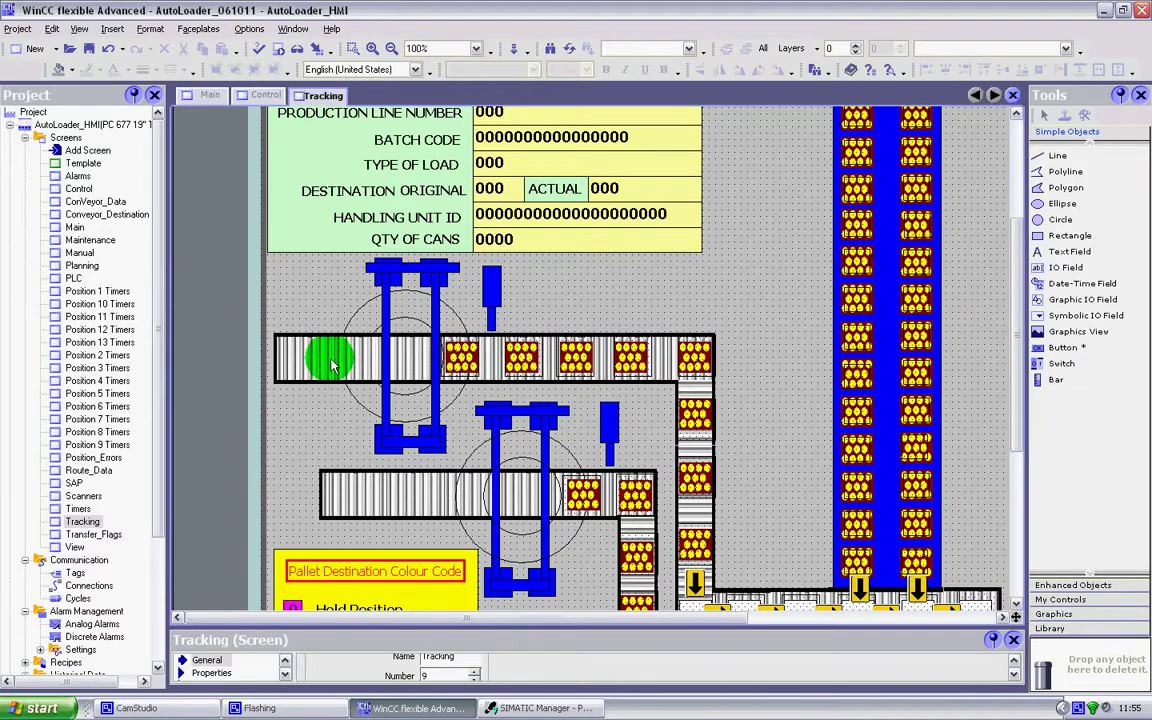
Step: Enlarge the property view and examine the appearance animation and assigned graphic of the upper conveyor's first roller section
drag(316, 366, 366, 380)
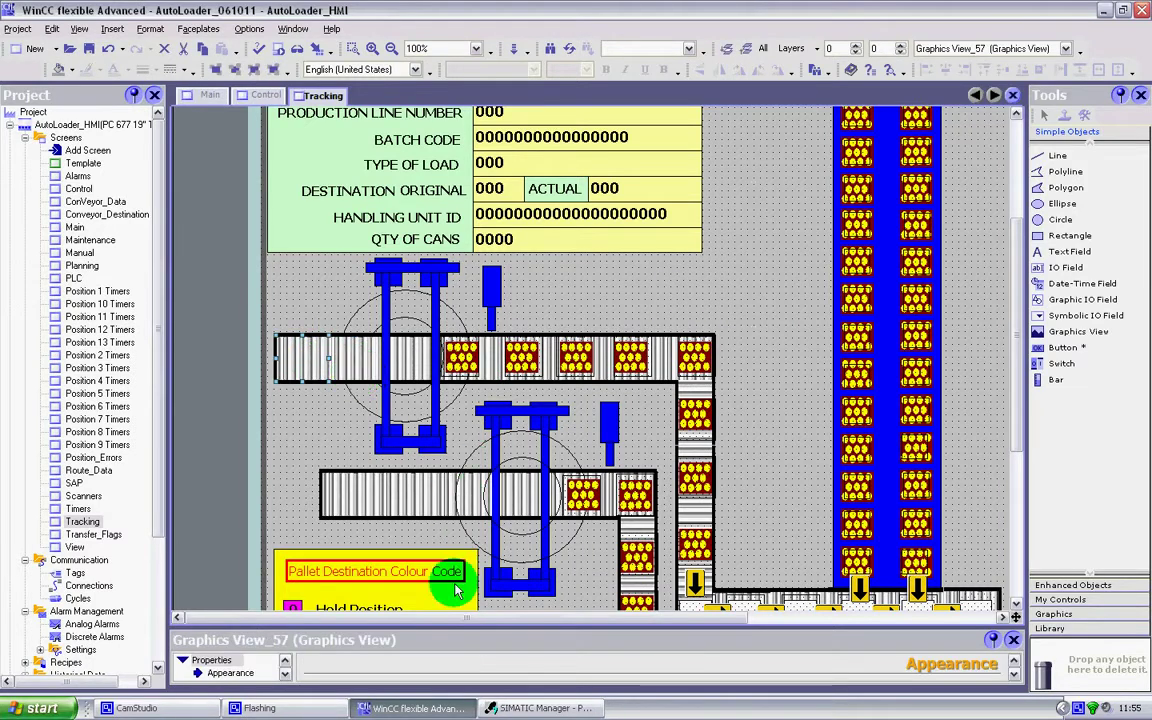
drag(452, 630, 432, 380)
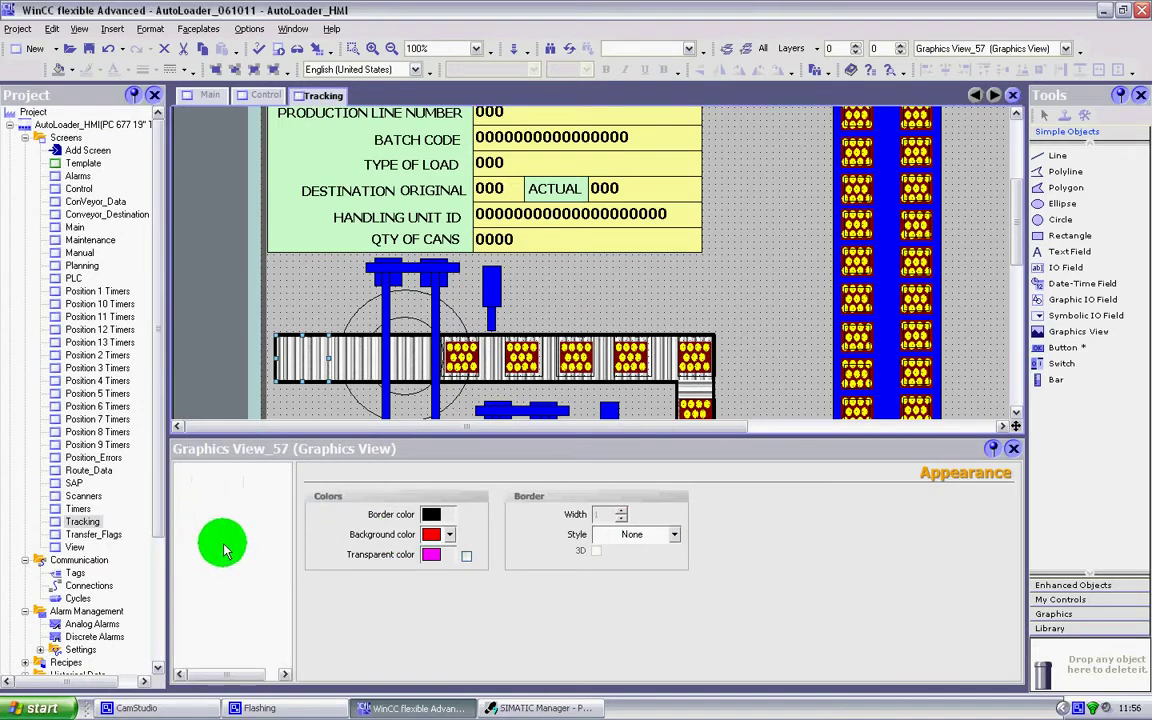
click(220, 545)
click(222, 510)
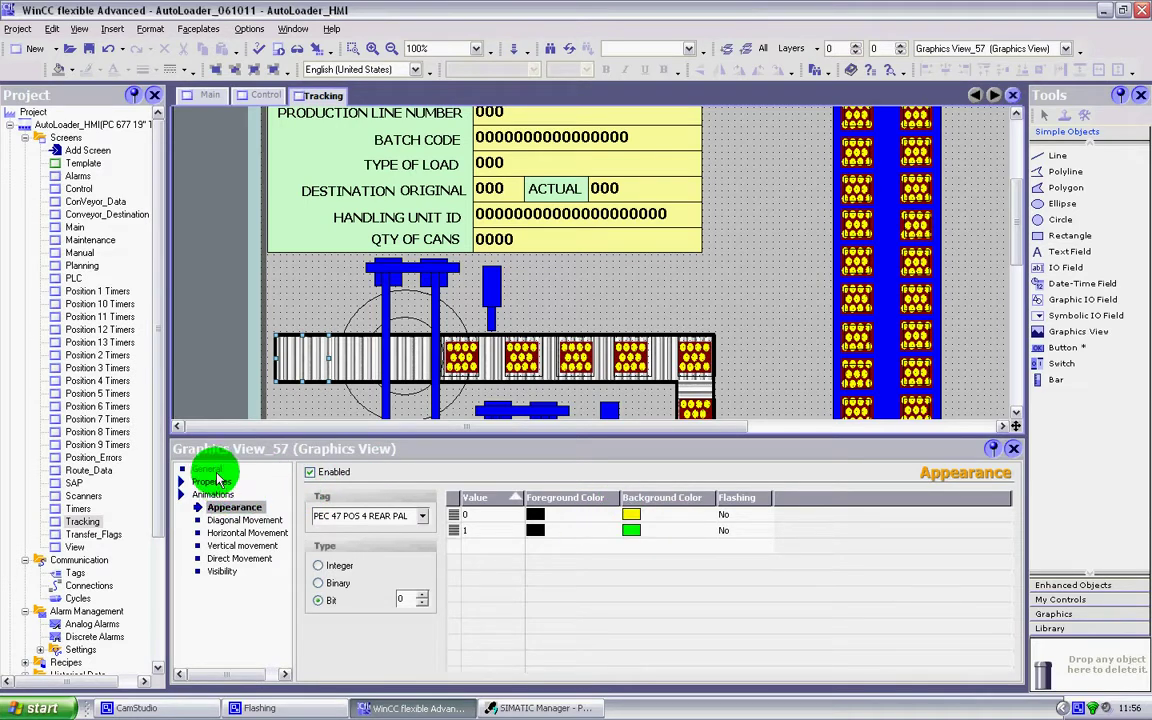
click(212, 483)
click(212, 470)
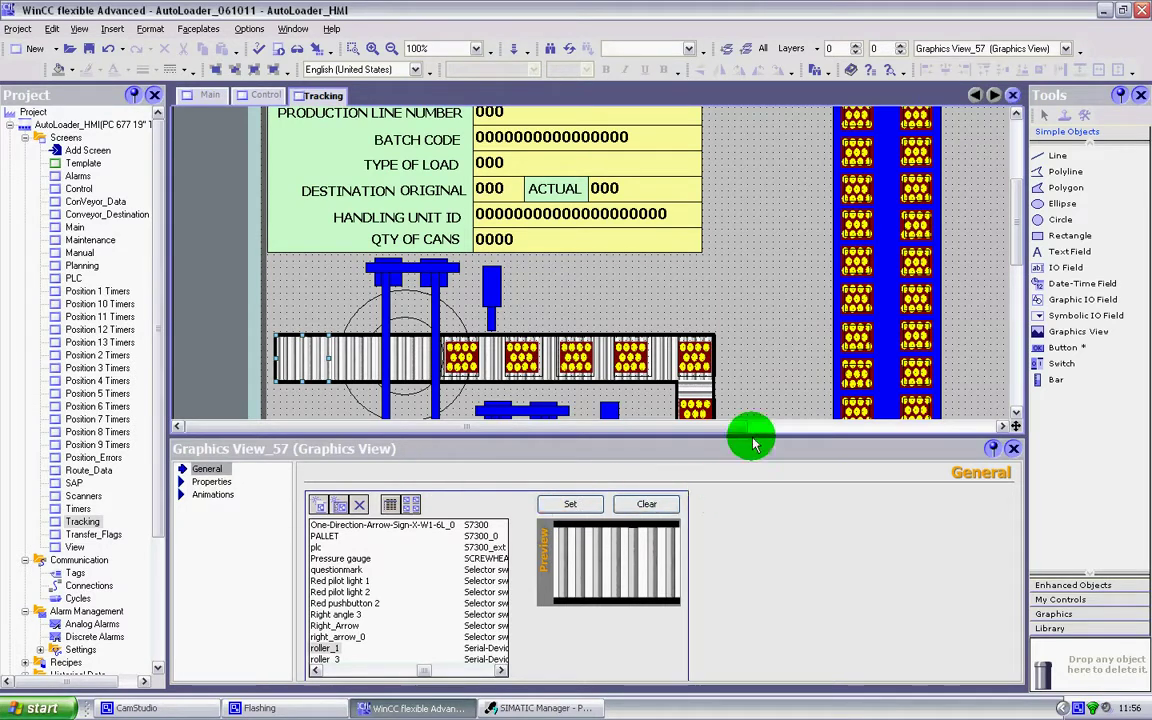
Step: Examine the graphics assigned to the direction arrows around Positions 1 and 2 and the settings of the invisible button at Position 2
click(782, 292)
scroll(784, 280, down, 3)
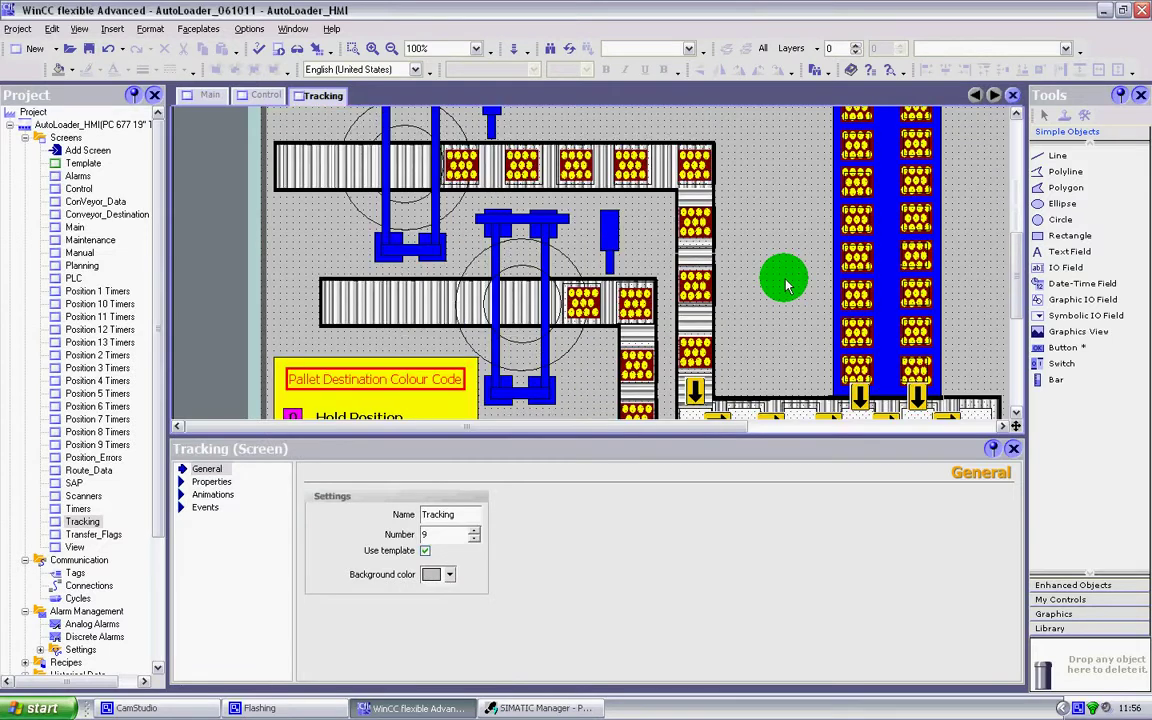
scroll(810, 280, down, 3)
scroll(812, 290, up, 3)
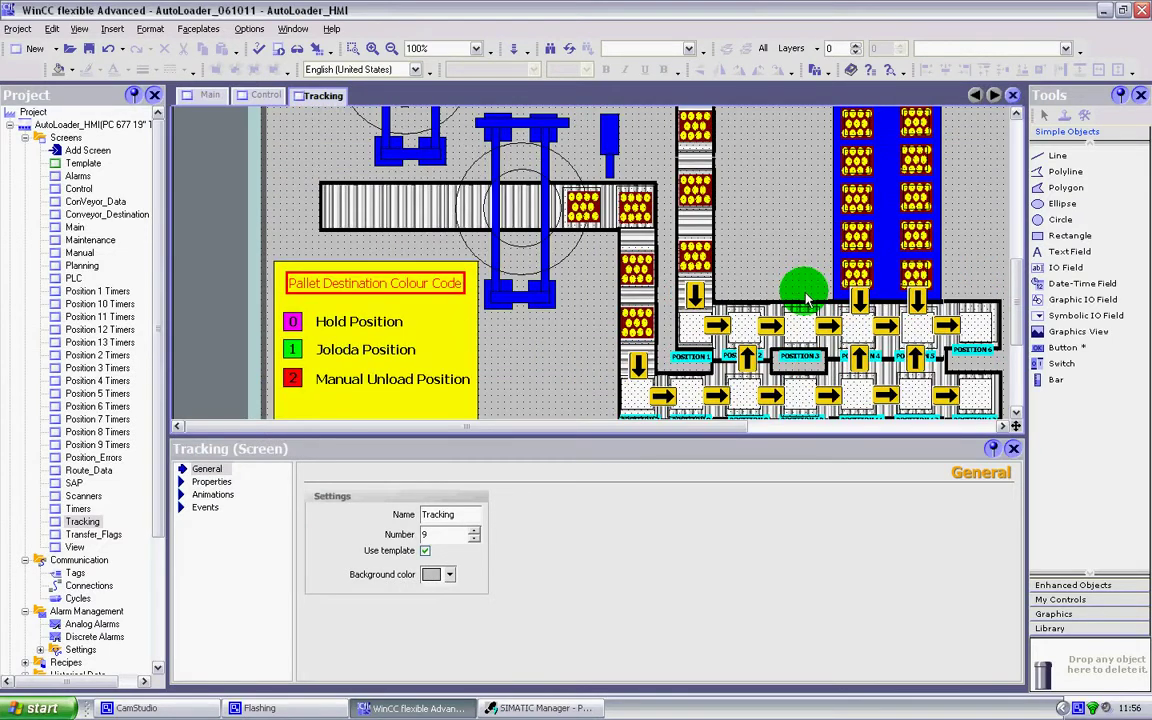
scroll(1016, 293, down, 2)
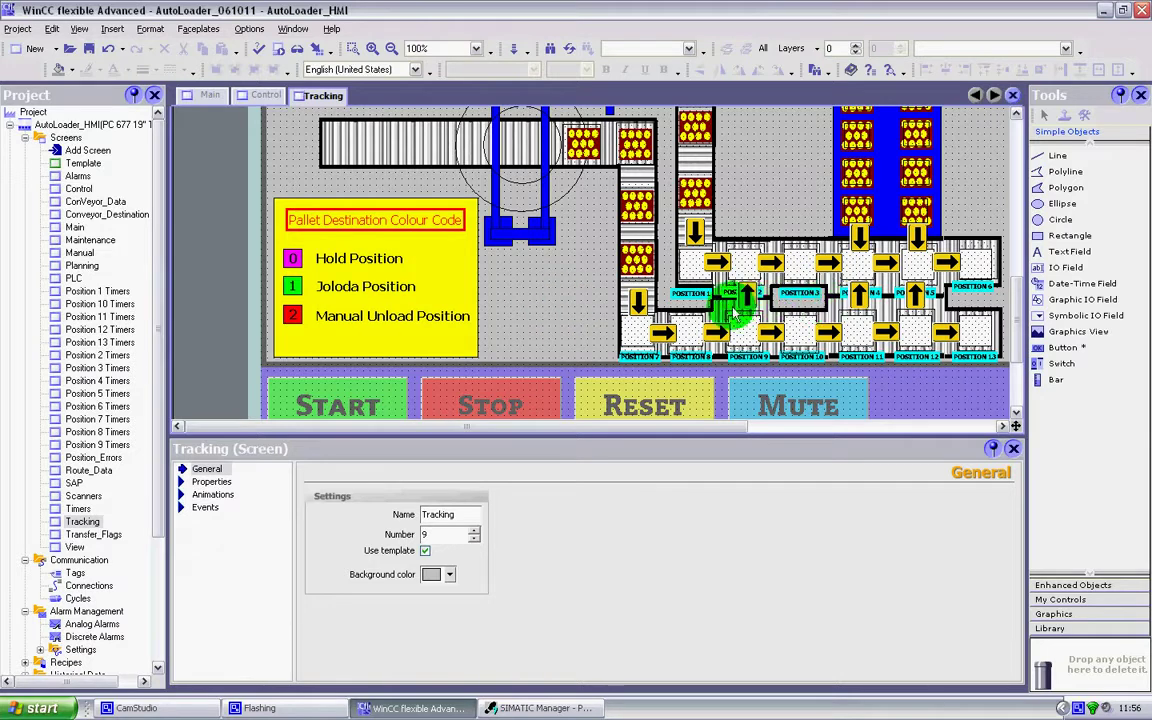
click(716, 261)
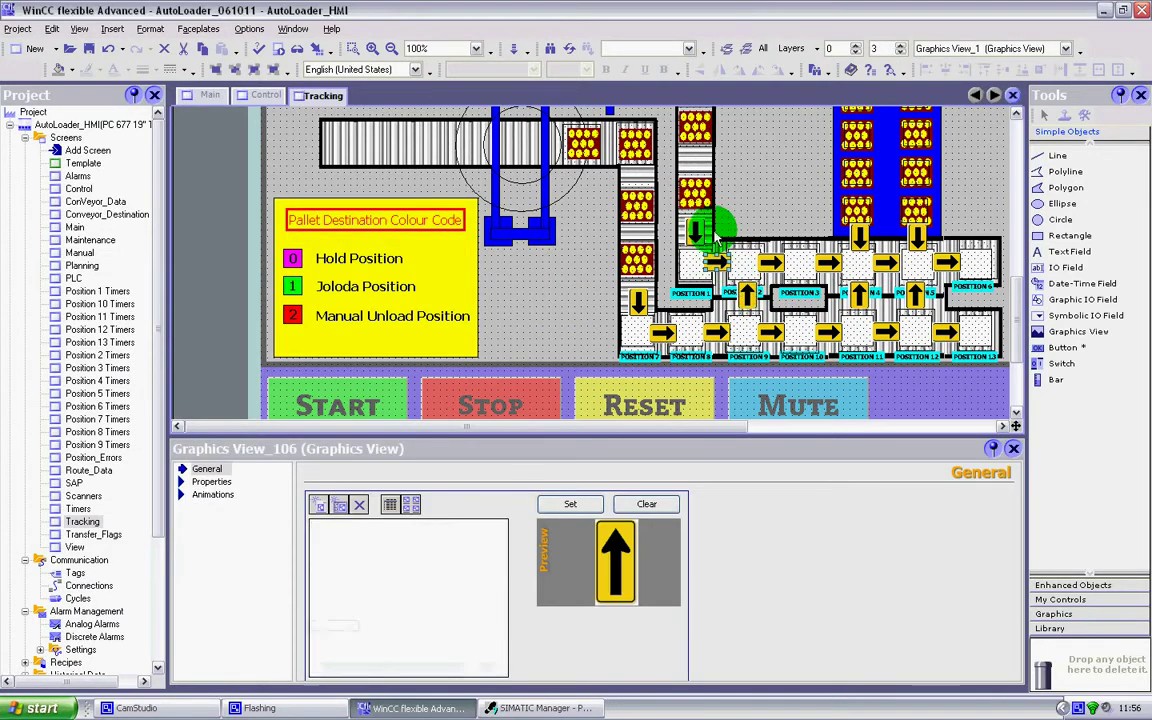
click(695, 230)
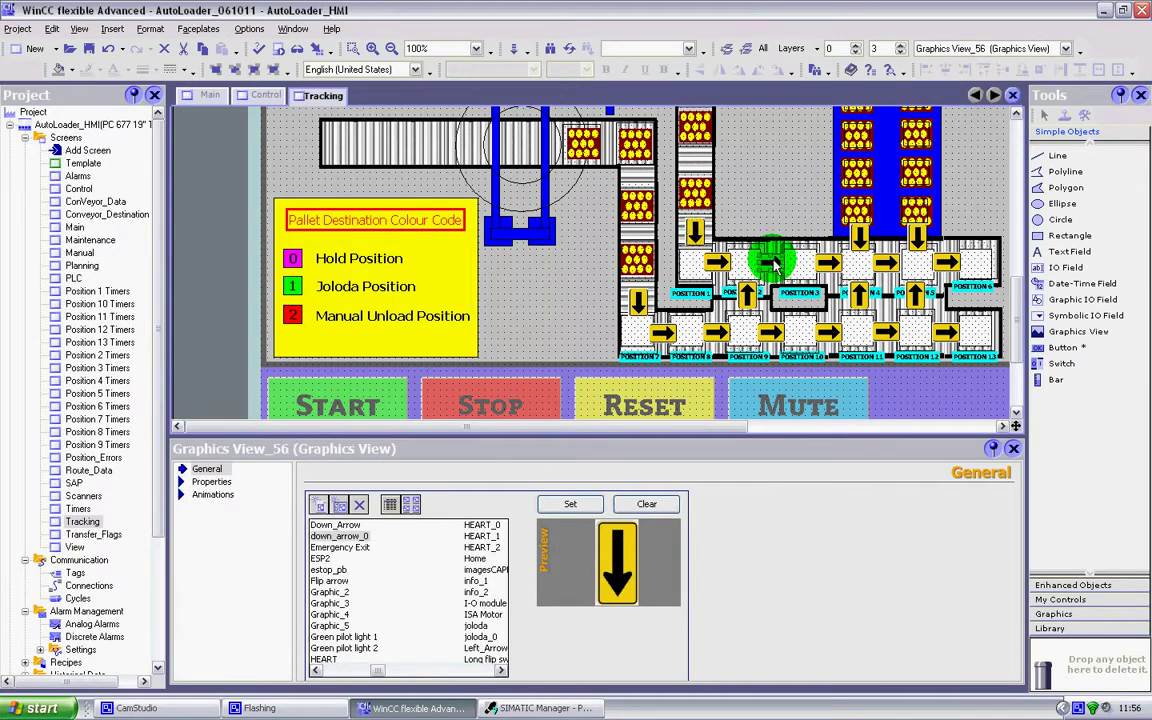
click(768, 263)
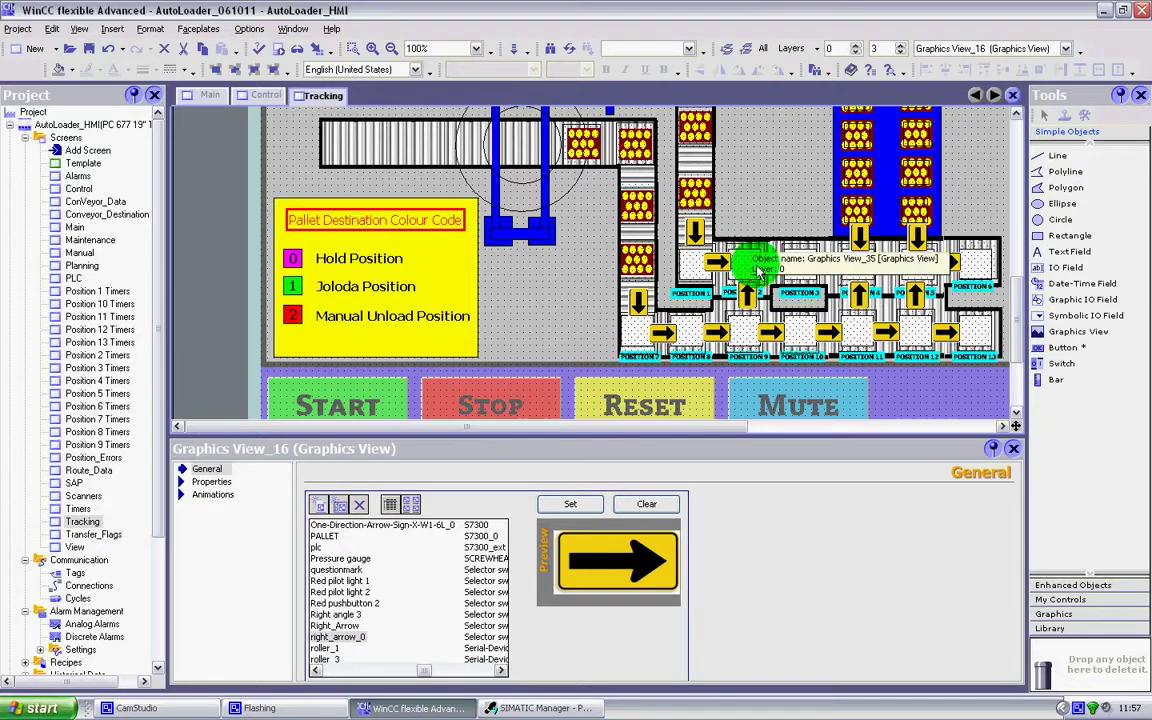
click(690, 262)
click(652, 262)
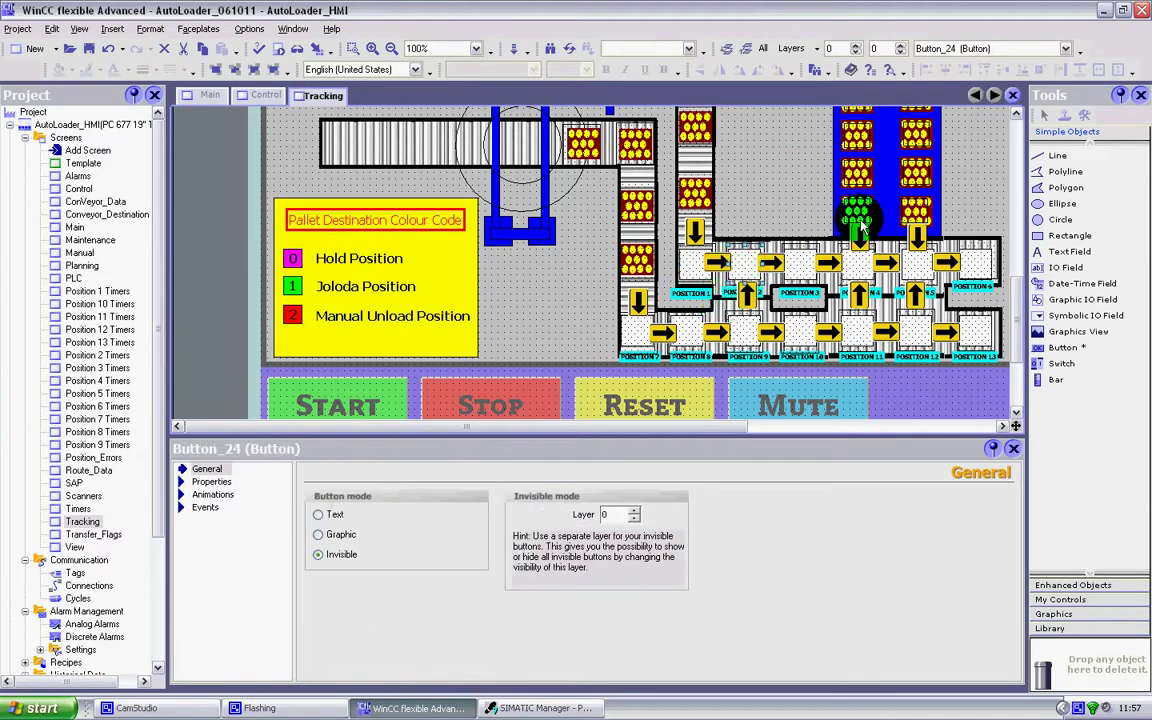
Step: Open the Maintenance screen and examine its shortcut graphics, bar code scanner switch and routing control list
scroll(870, 250, up, 6)
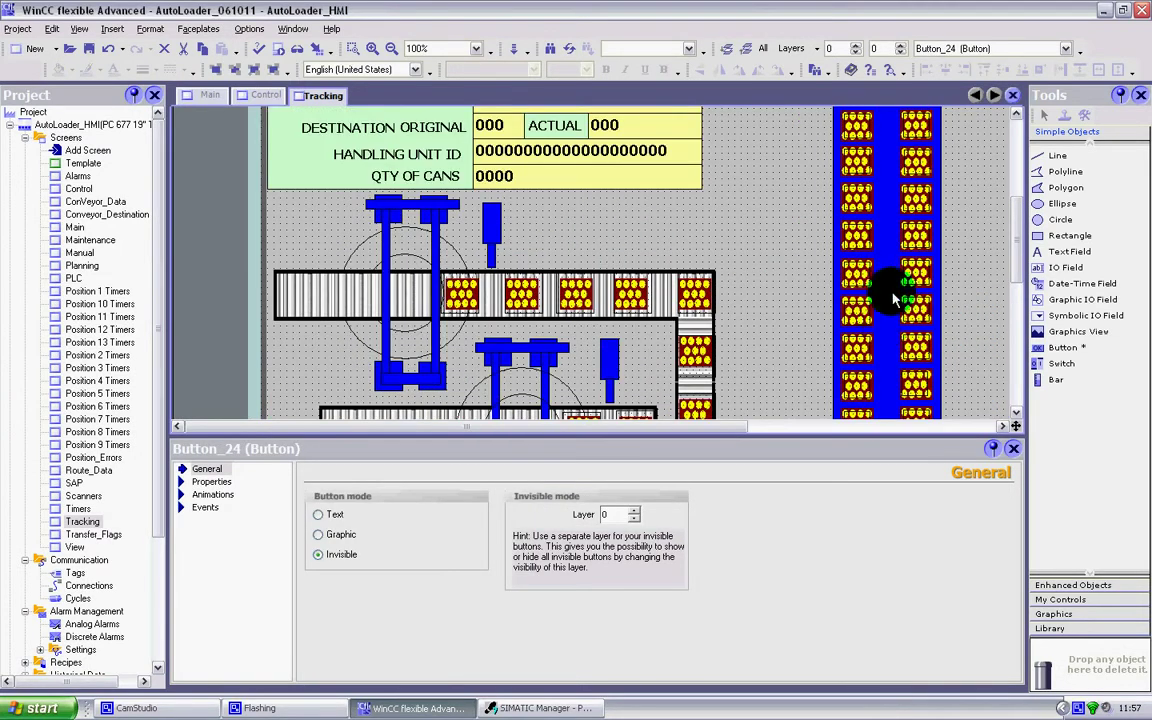
scroll(893, 290, up, 4)
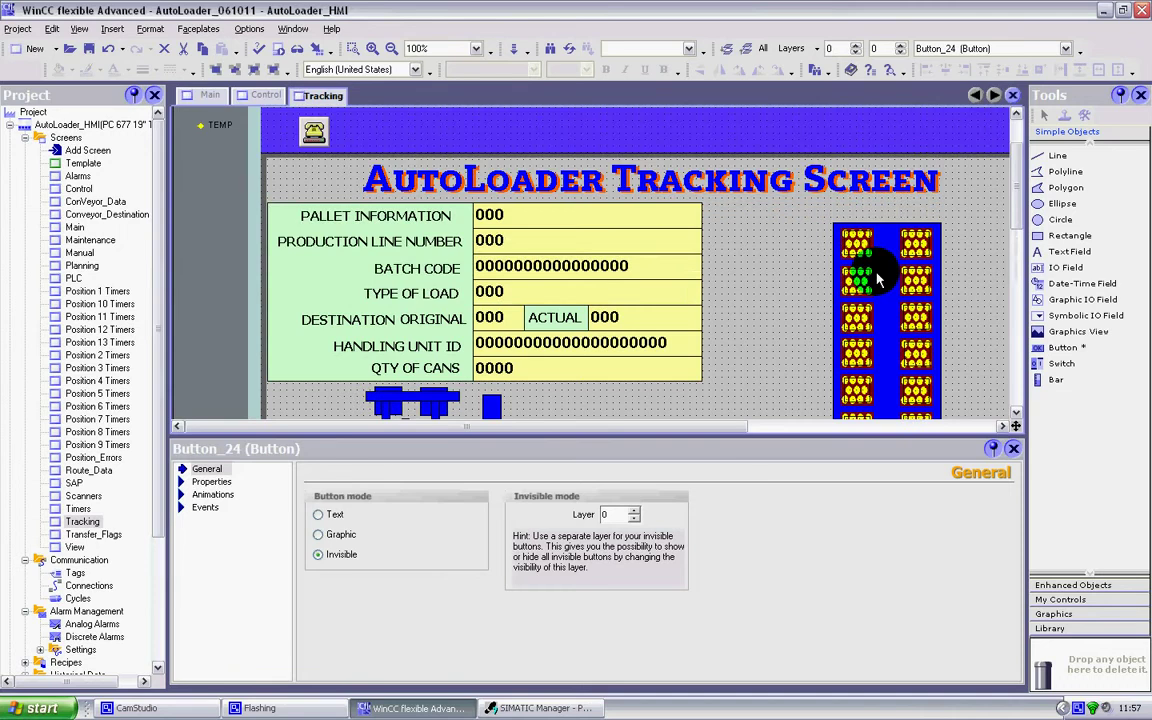
double_click(100, 242)
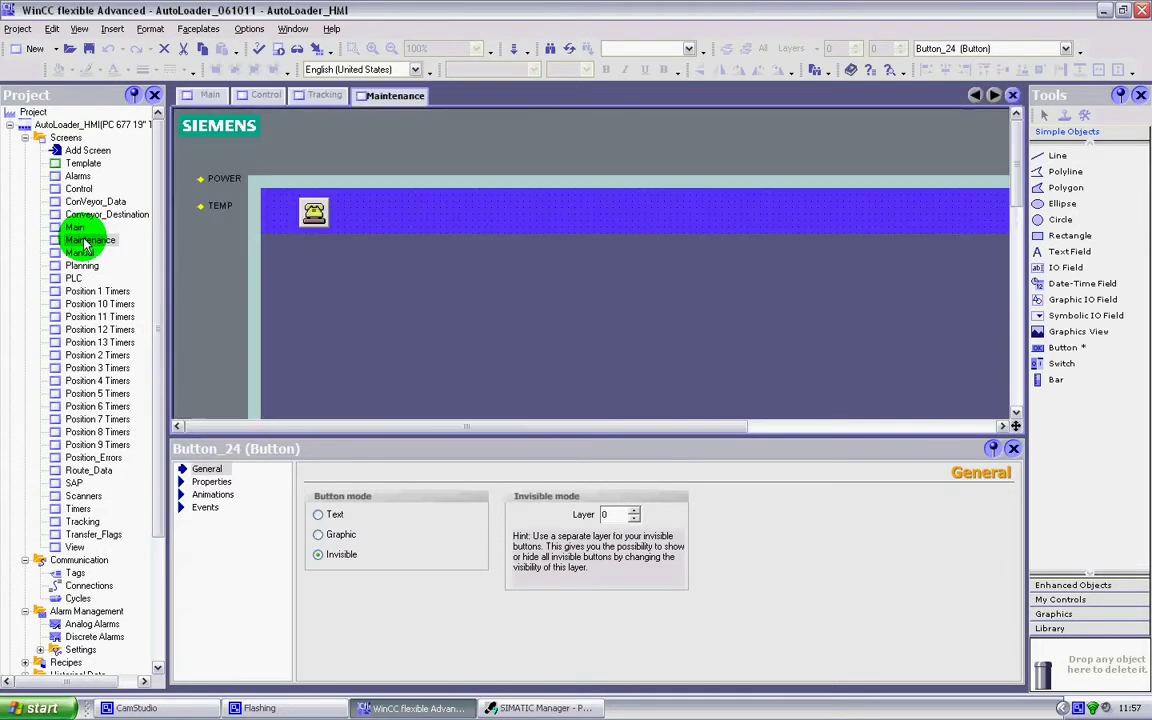
drag(1017, 185, 1008, 213)
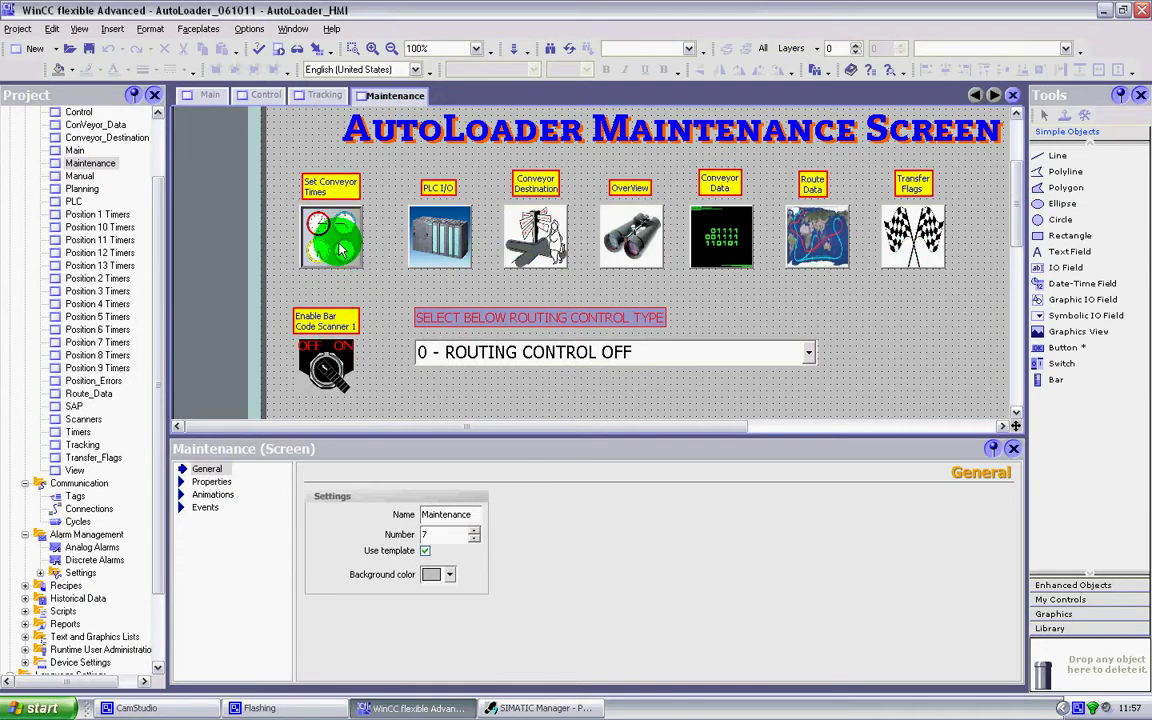
Step: Examine the graphic settings of the PLC I/O button on the Maintenance screen and decline script debugging
click(447, 229)
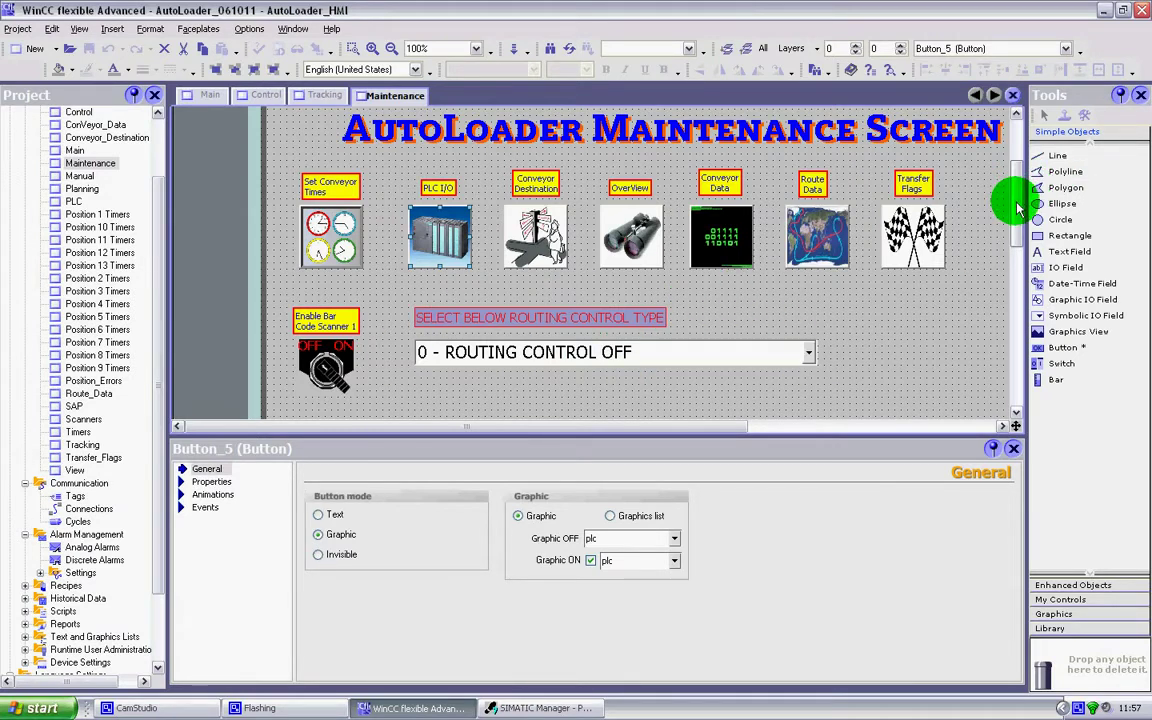
drag(1015, 198, 1022, 235)
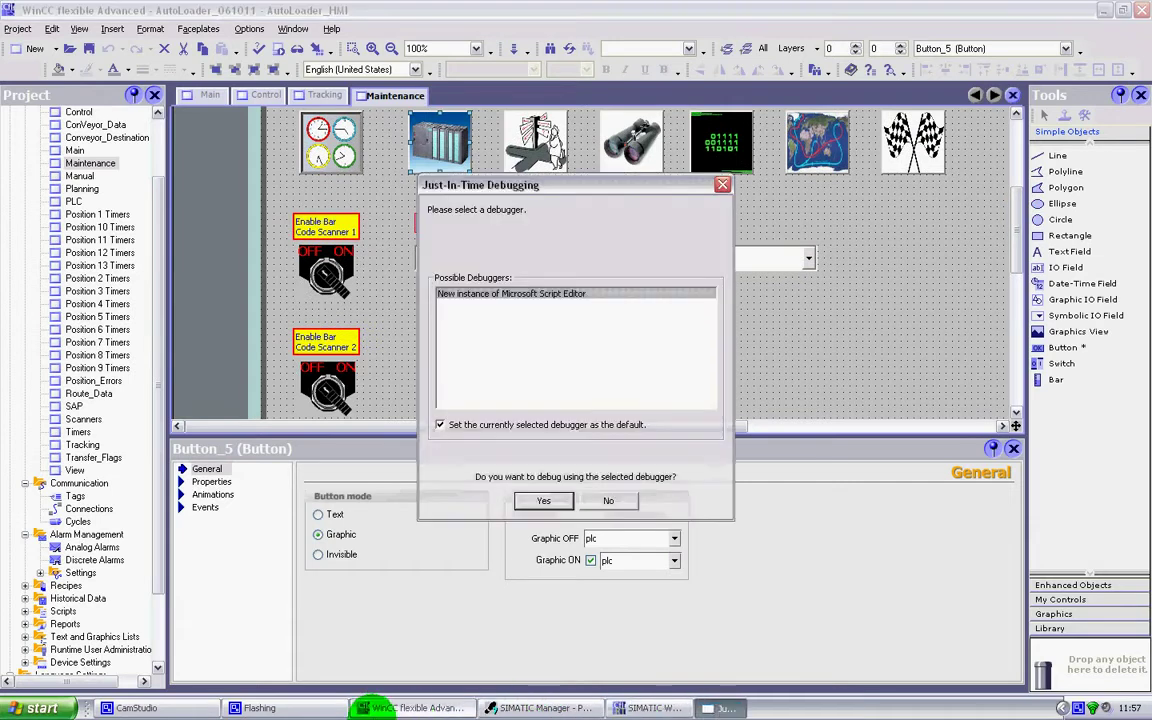
click(600, 500)
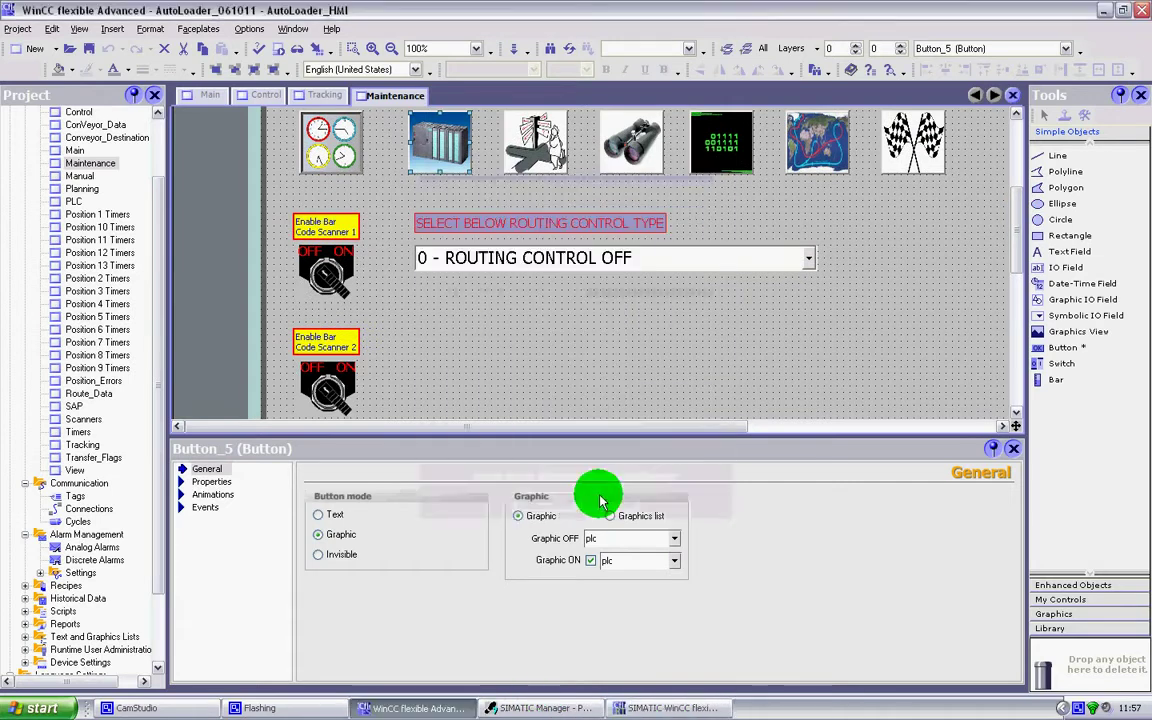
Step: Switch to the running WinCC flexible Runtime and try to log on for the Maintenance screen with the user name and password
click(620, 706)
click(1059, 258)
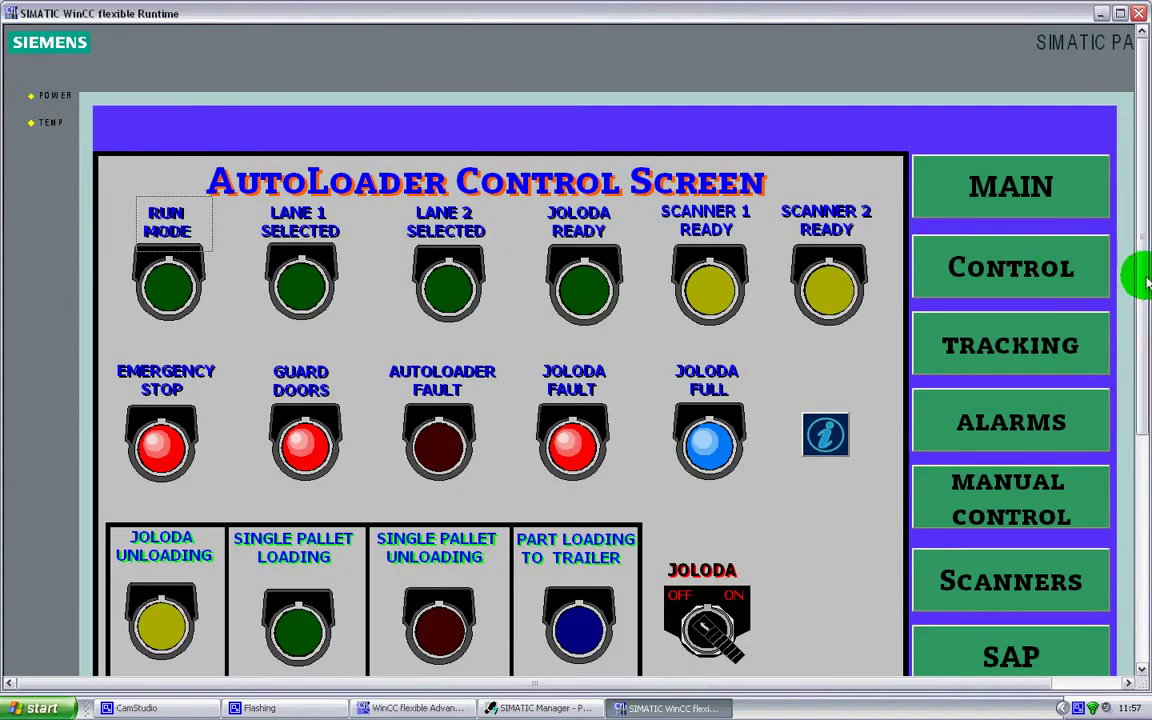
drag(1135, 278, 1140, 485)
click(1059, 460)
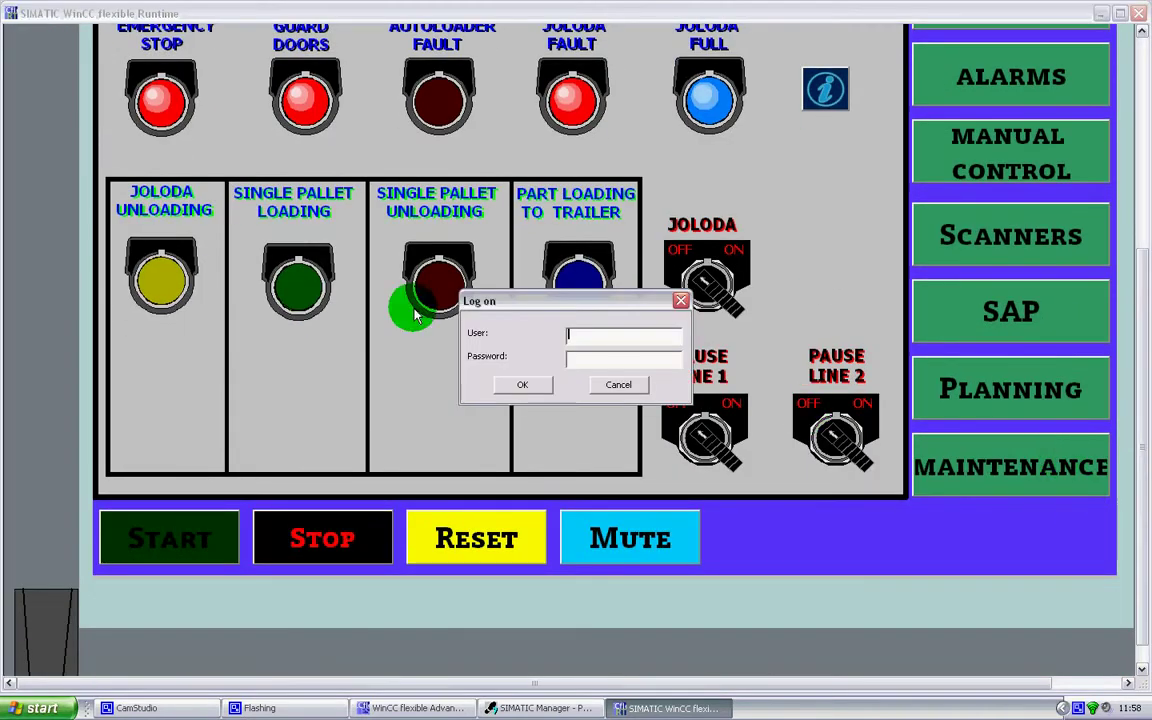
text(admin)
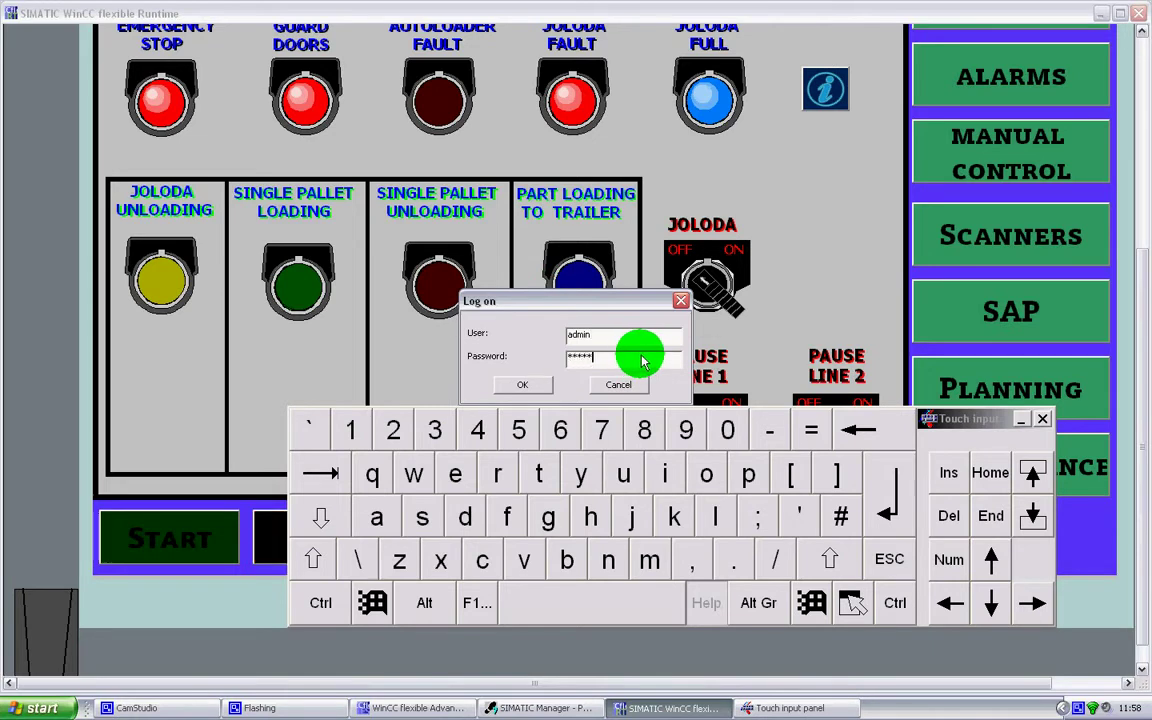
click(519, 387)
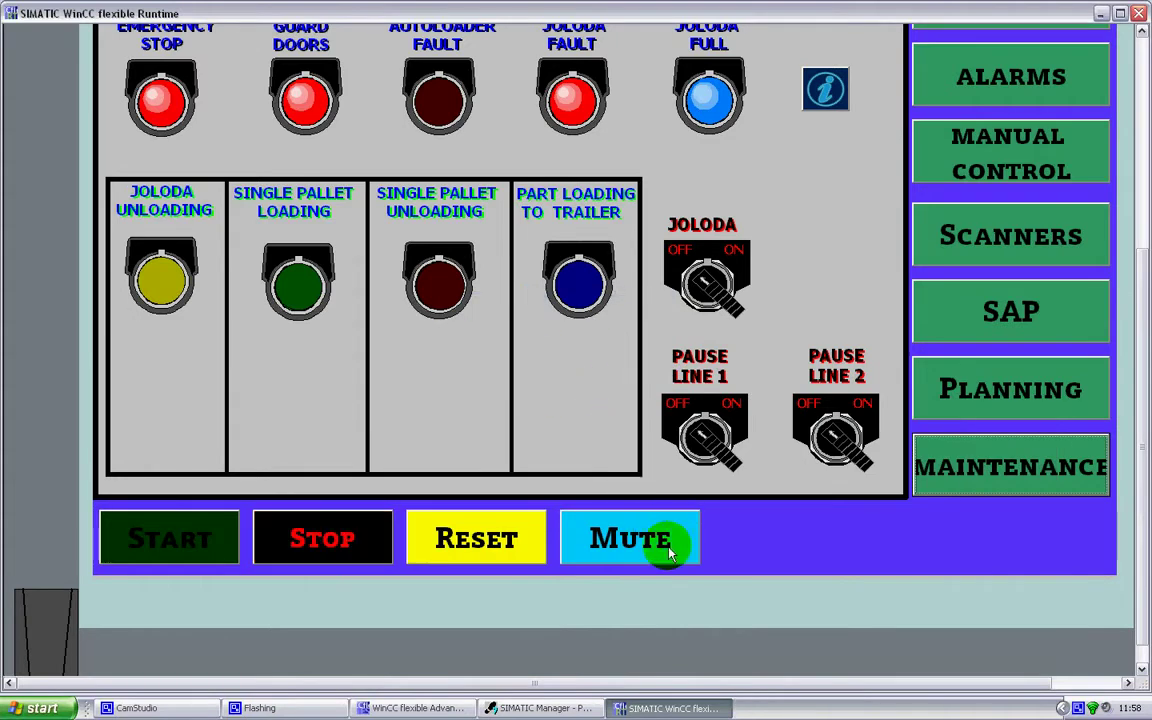
Step: Log on with the account password and open the Maintenance screen, acknowledging the Powertags message
click(1040, 445)
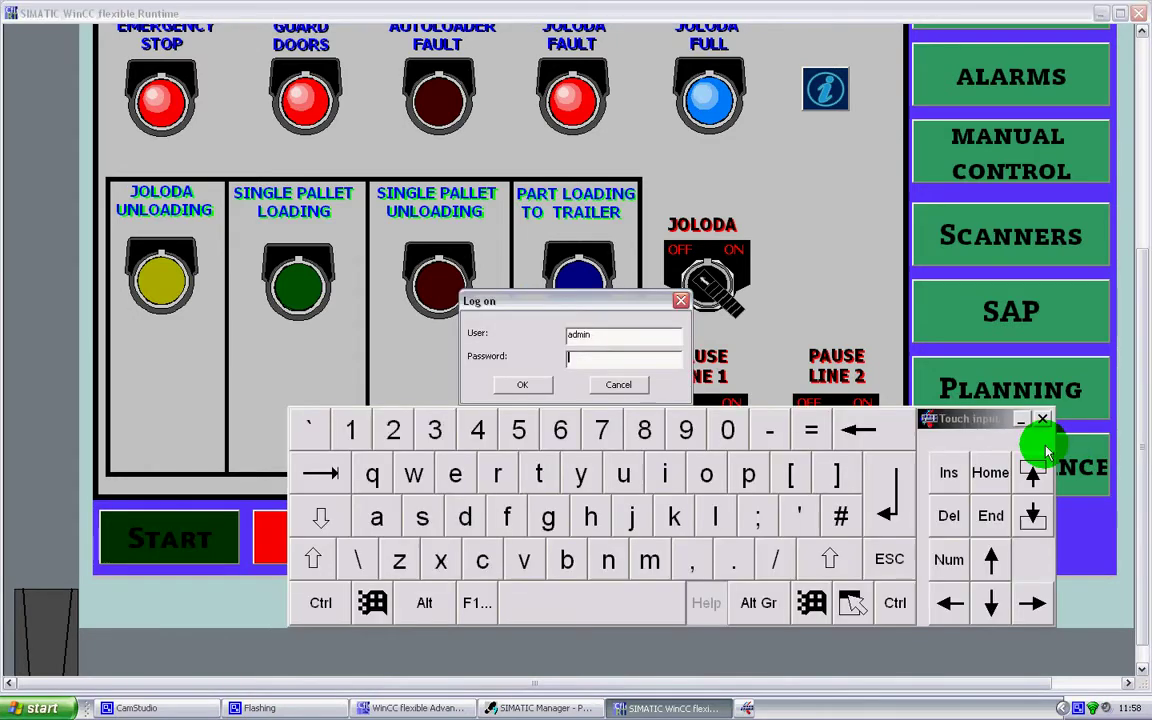
click(652, 366)
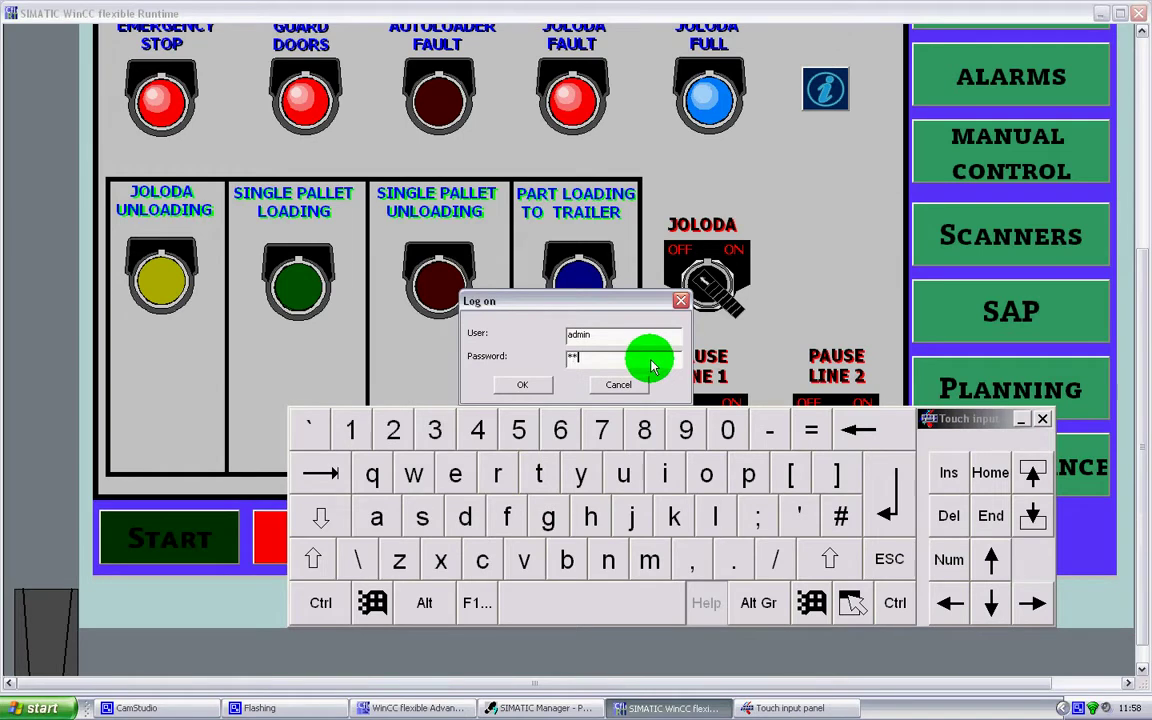
click(522, 385)
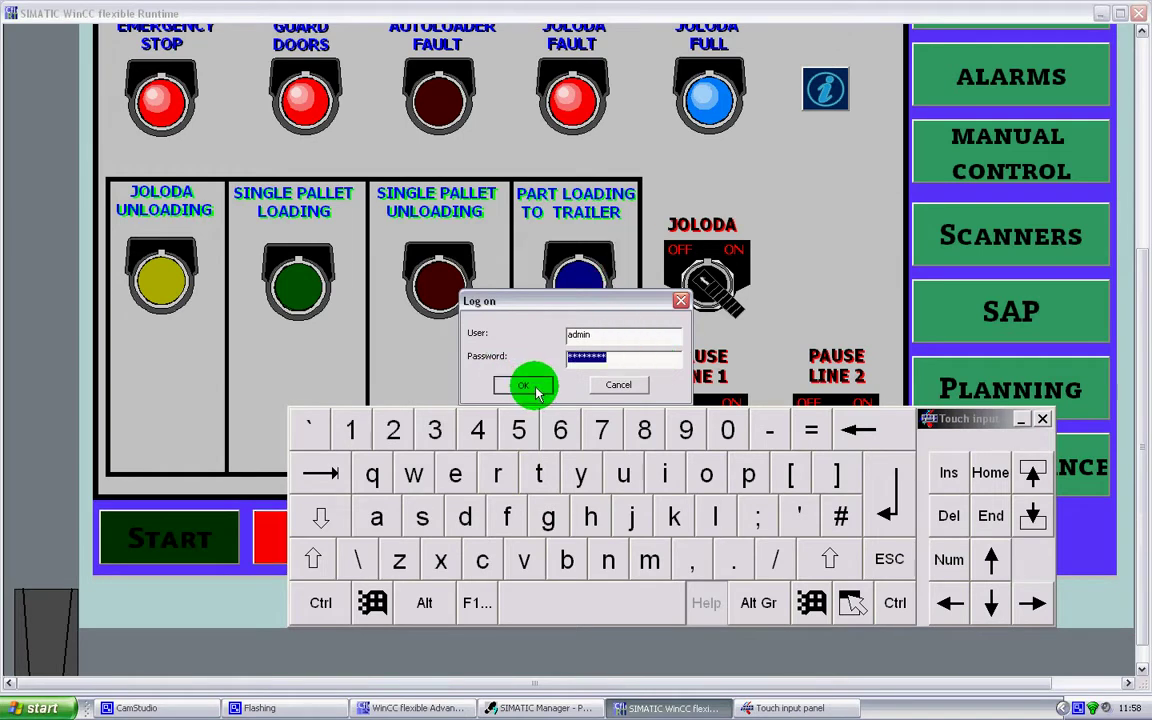
click(955, 443)
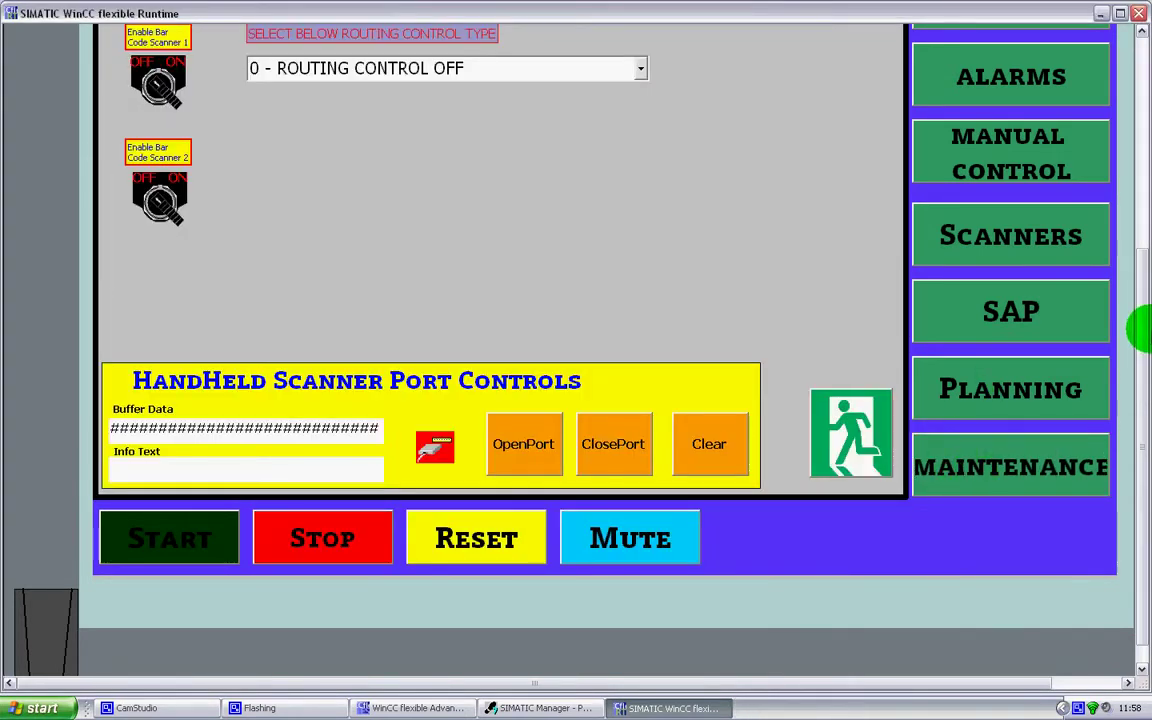
drag(1147, 336, 1137, 213)
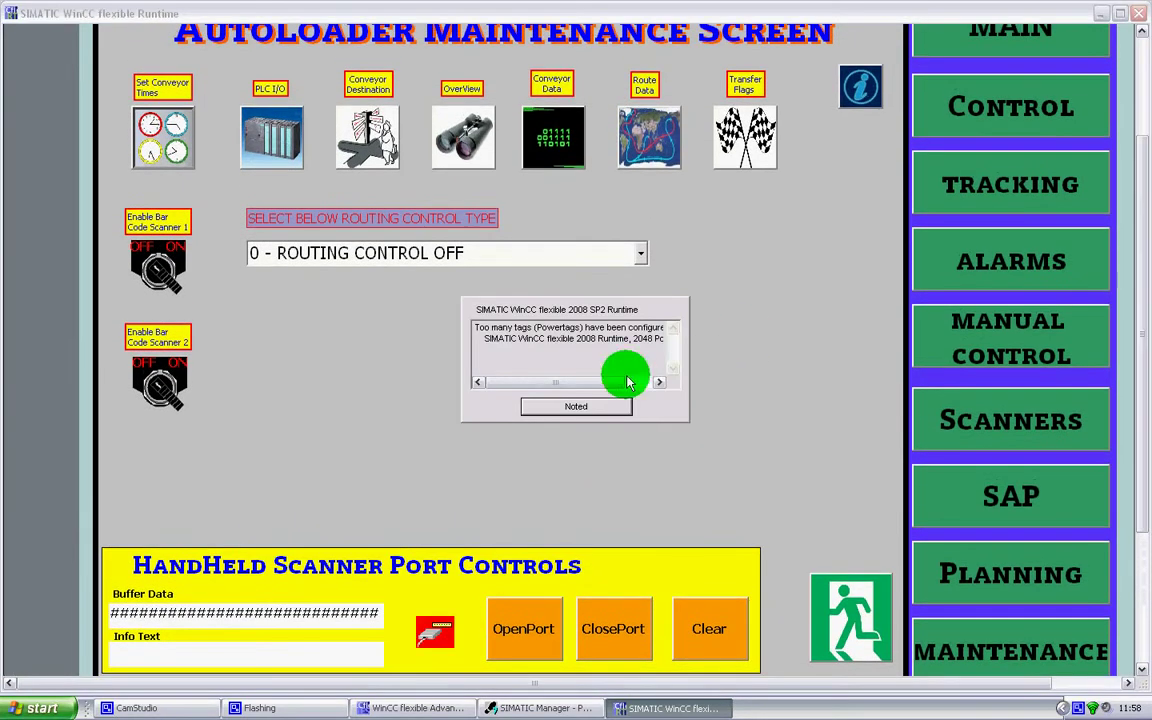
click(566, 408)
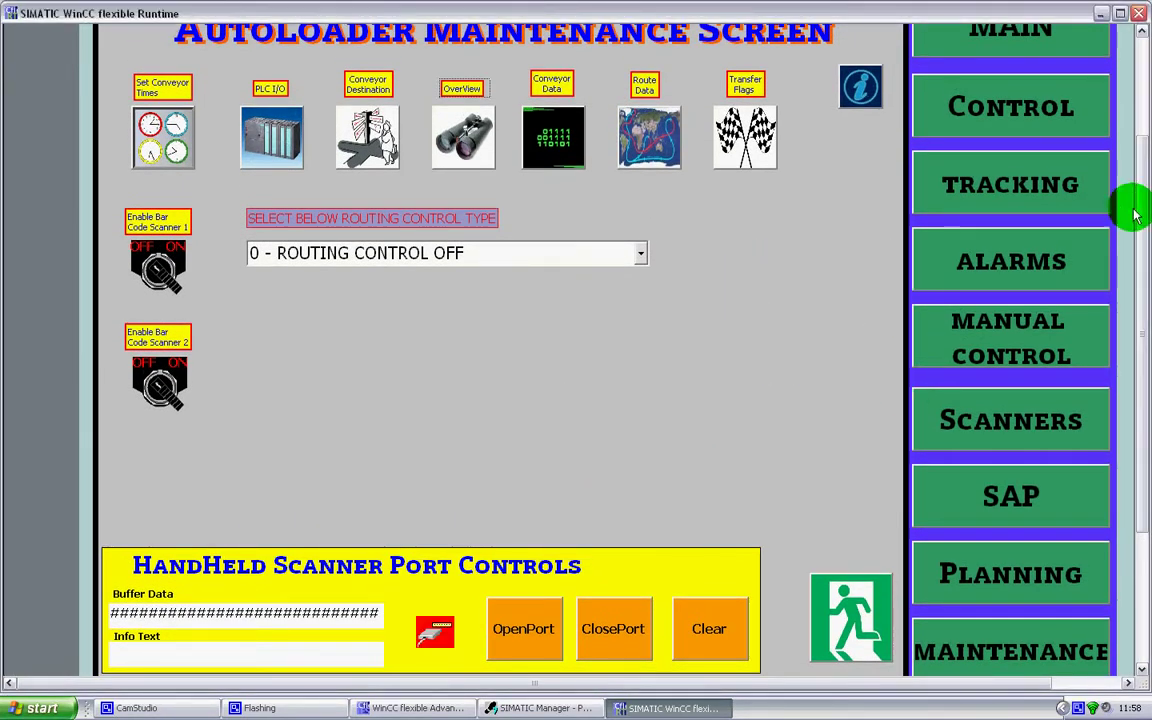
Step: View the Position 1 and Position 2 timing screens from Set Conveyor Times and return to the position selection
drag(1146, 238, 1131, 175)
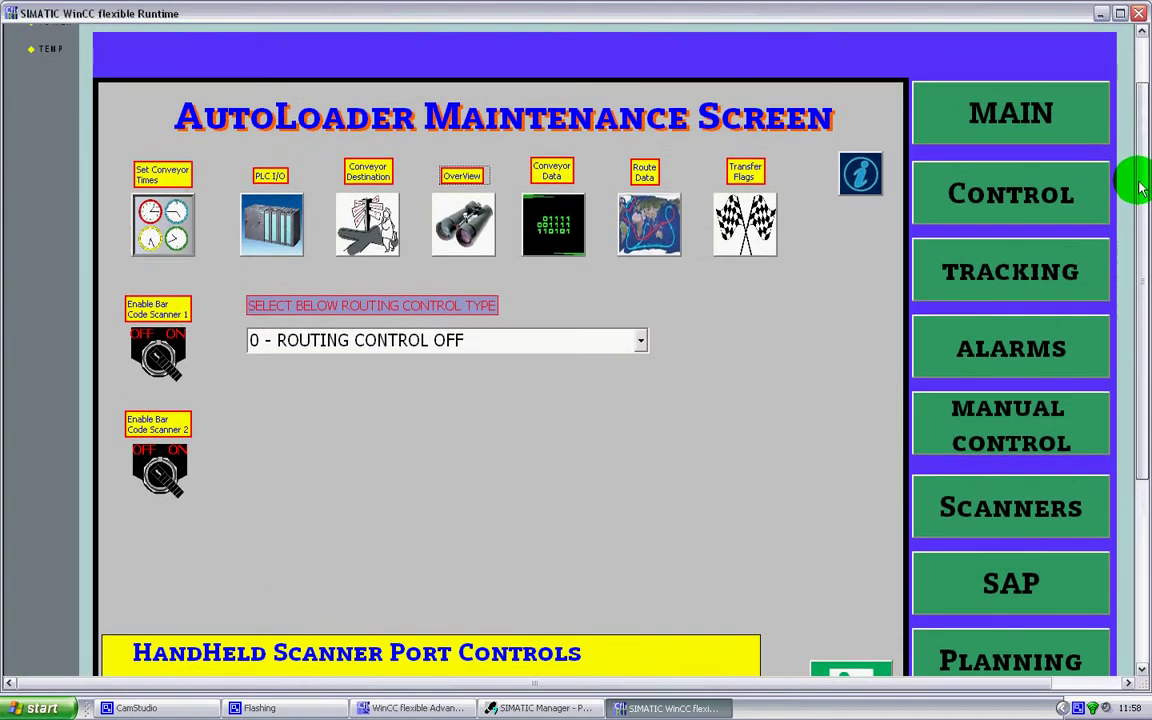
click(159, 222)
click(270, 300)
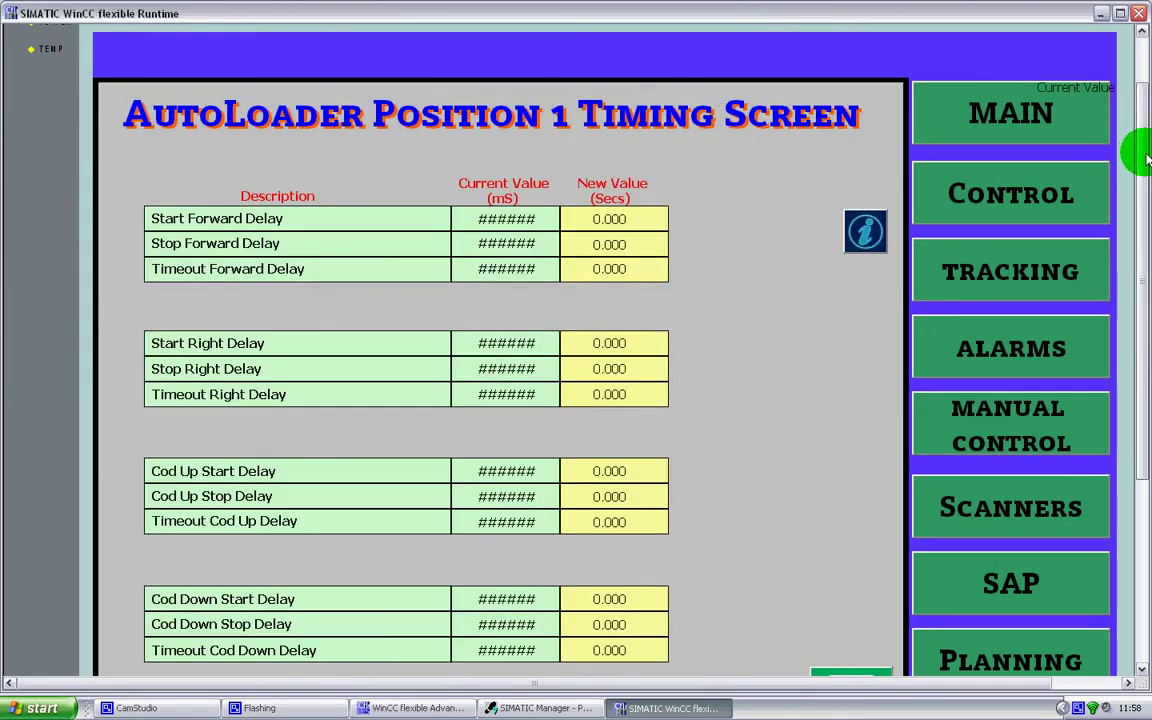
drag(1134, 195, 1134, 345)
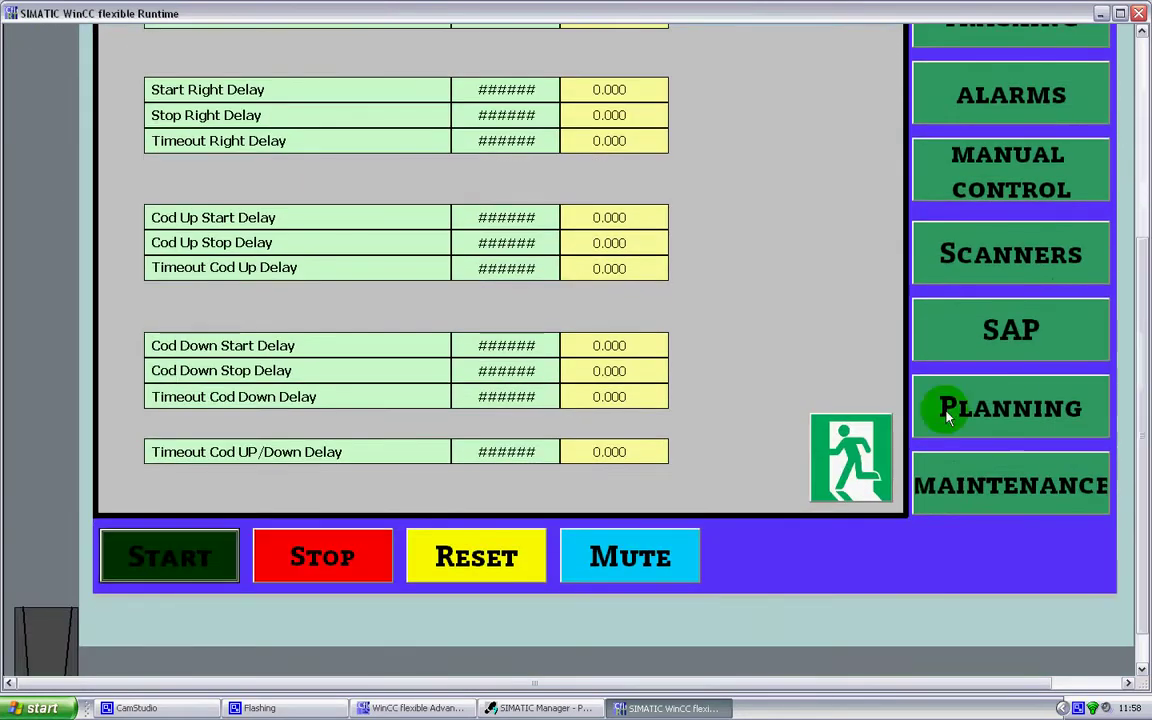
click(379, 62)
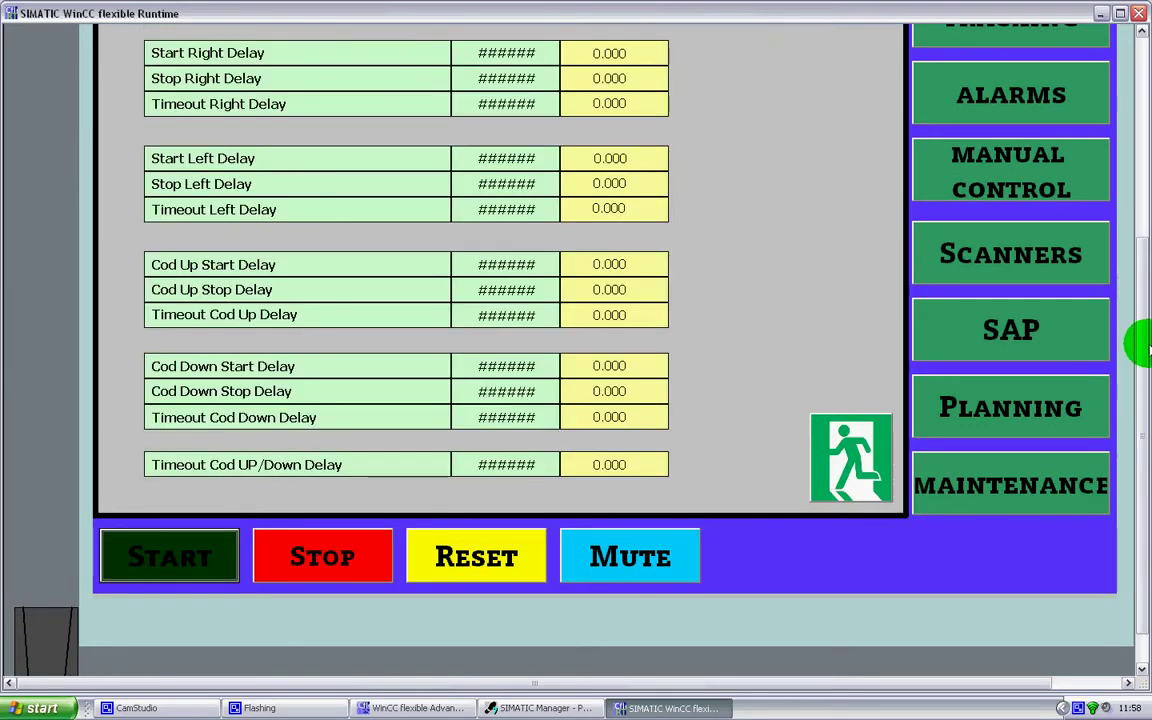
drag(1145, 348, 1131, 249)
click(860, 590)
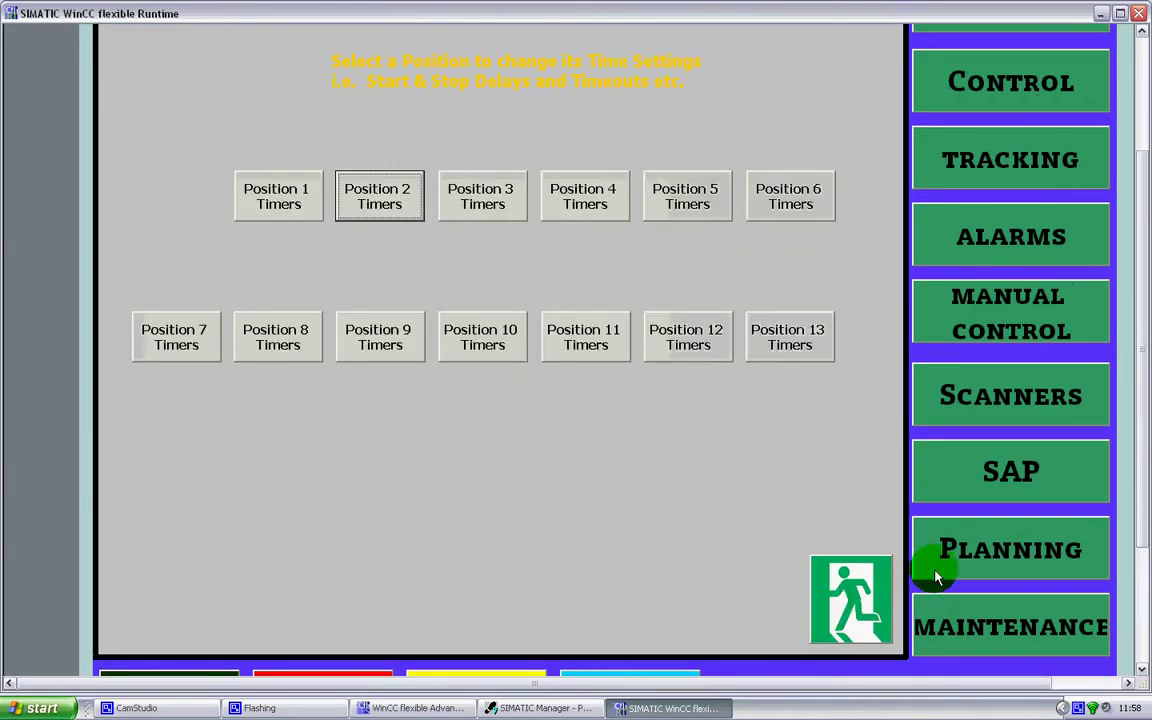
Step: Return to the Maintenance screen and view the PLC I/O overview with its input and output modules
click(884, 598)
click(271, 110)
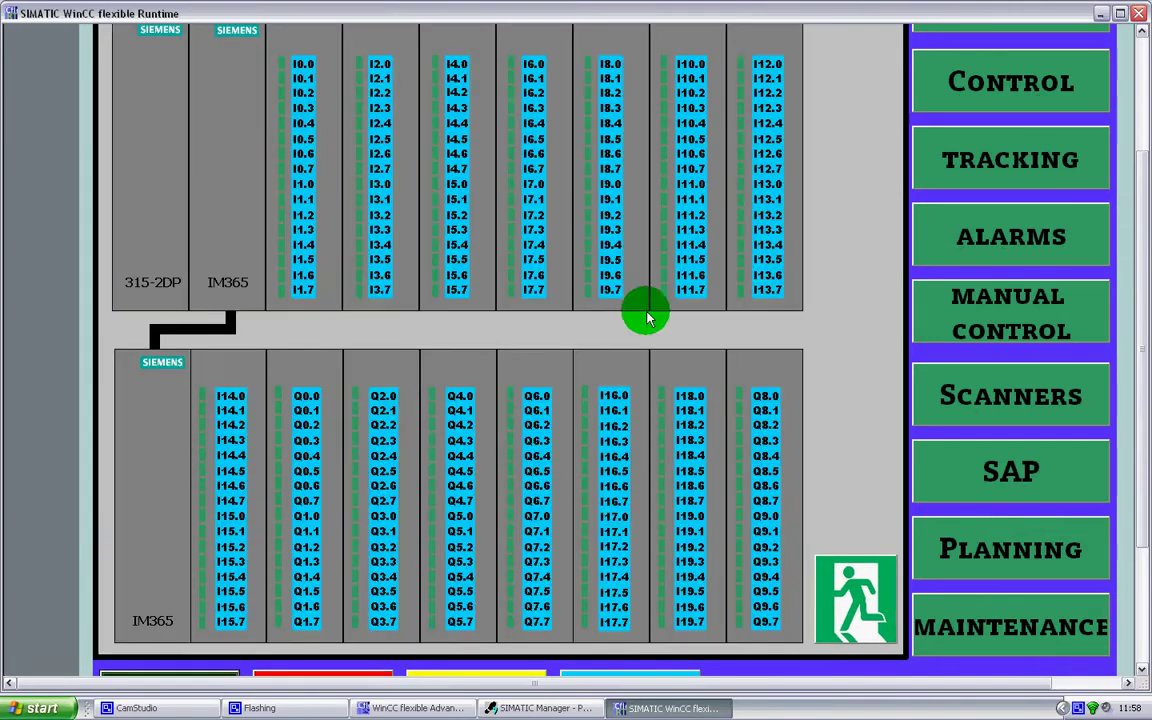
mouse_move(1140, 242)
mouse_down()
mouse_move(1140, 177)
mouse_move(1134, 242)
mouse_up()
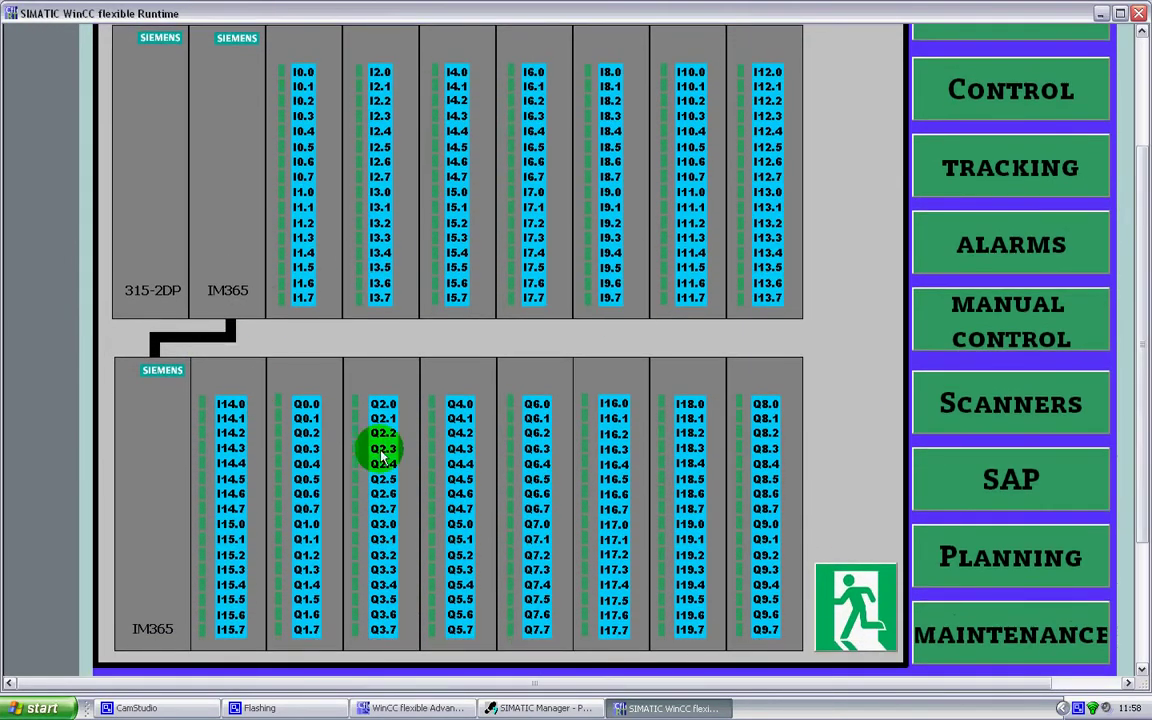
click(810, 620)
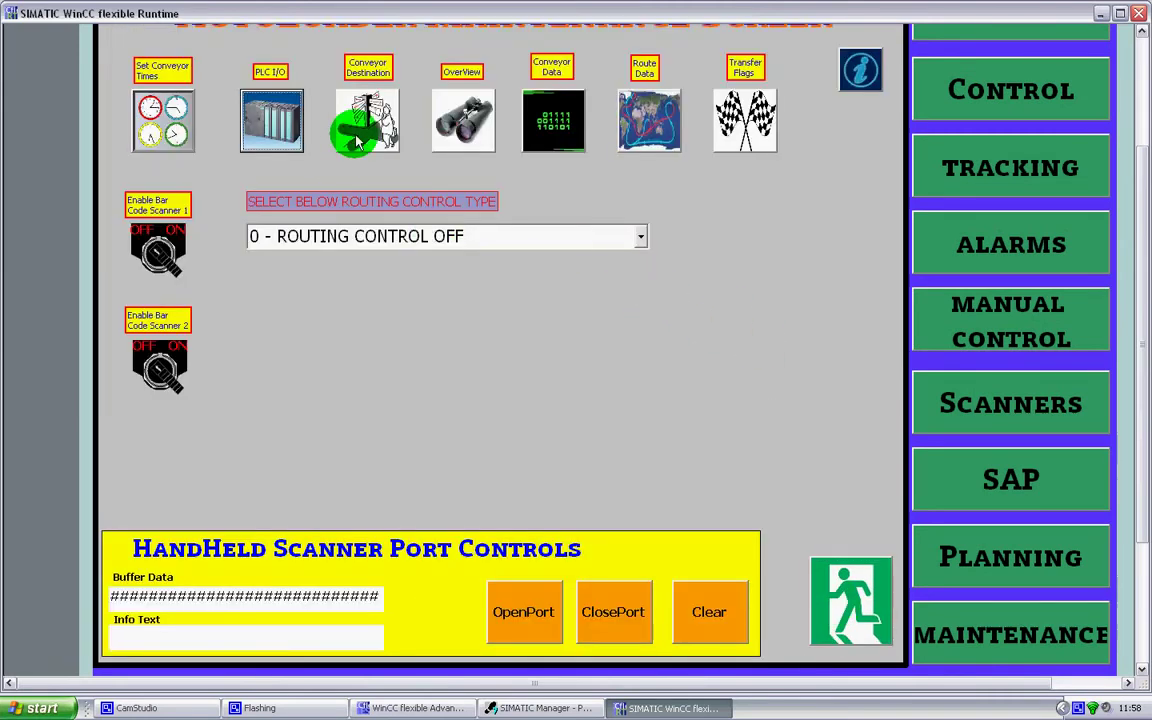
Step: View the Conveyor Destination and Transfer Flags screens and return to the Maintenance screen
click(368, 116)
click(852, 606)
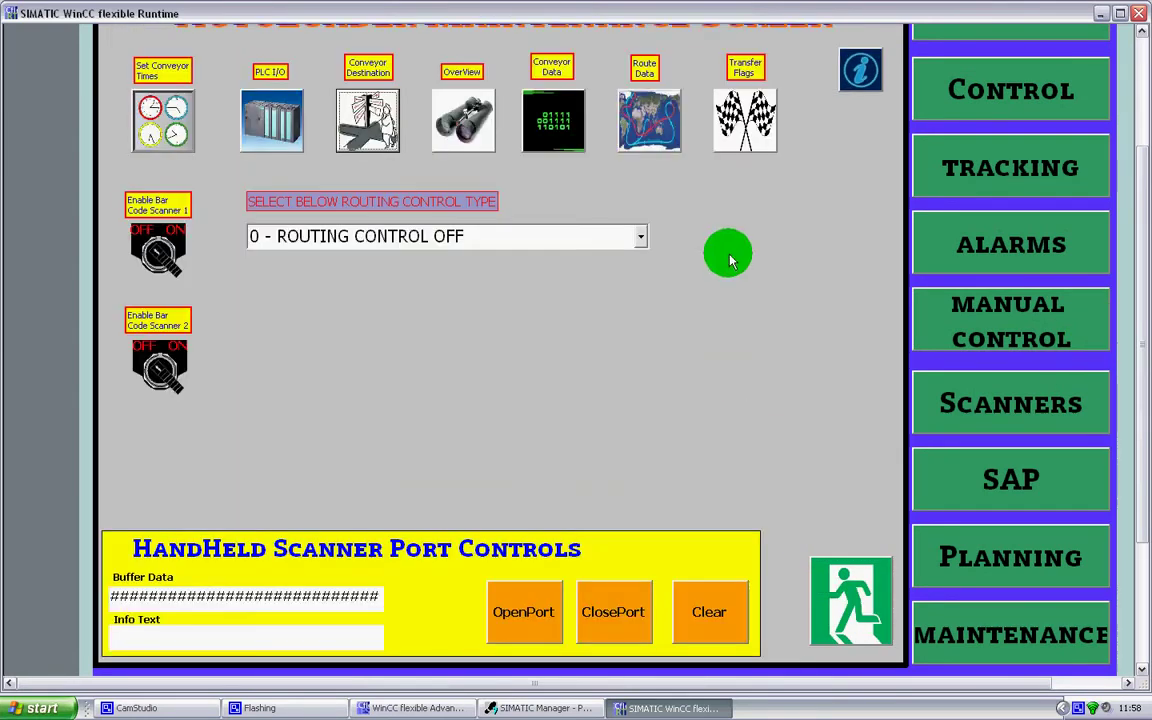
click(735, 143)
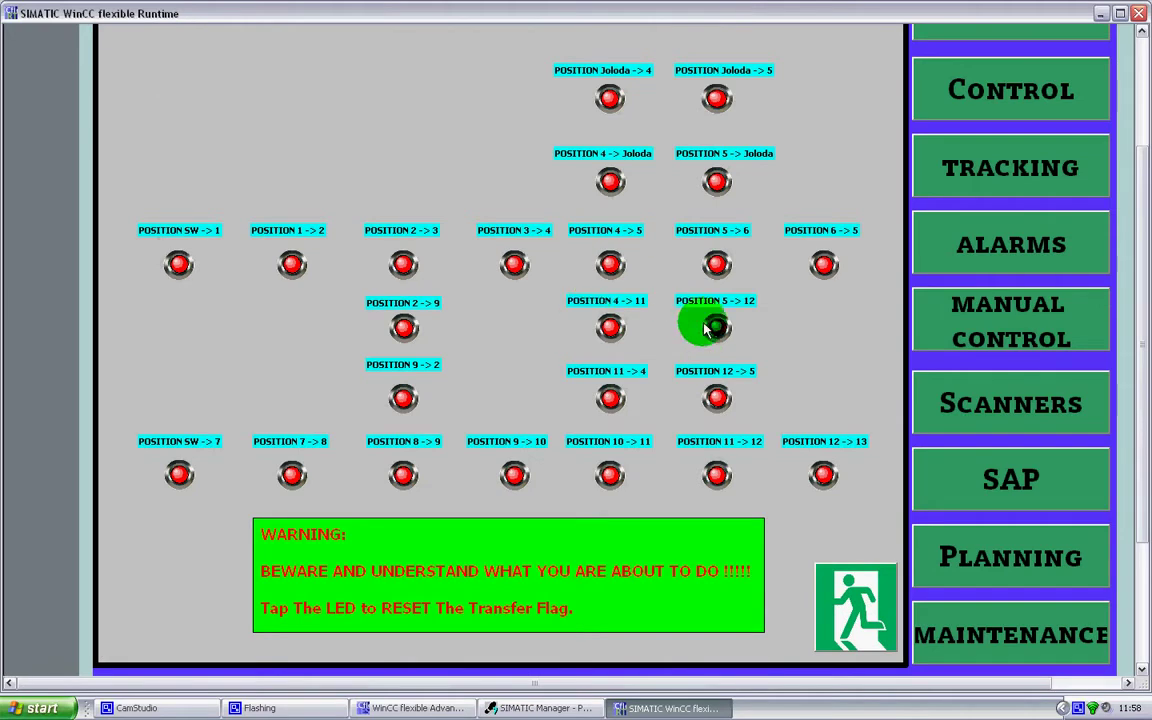
click(845, 627)
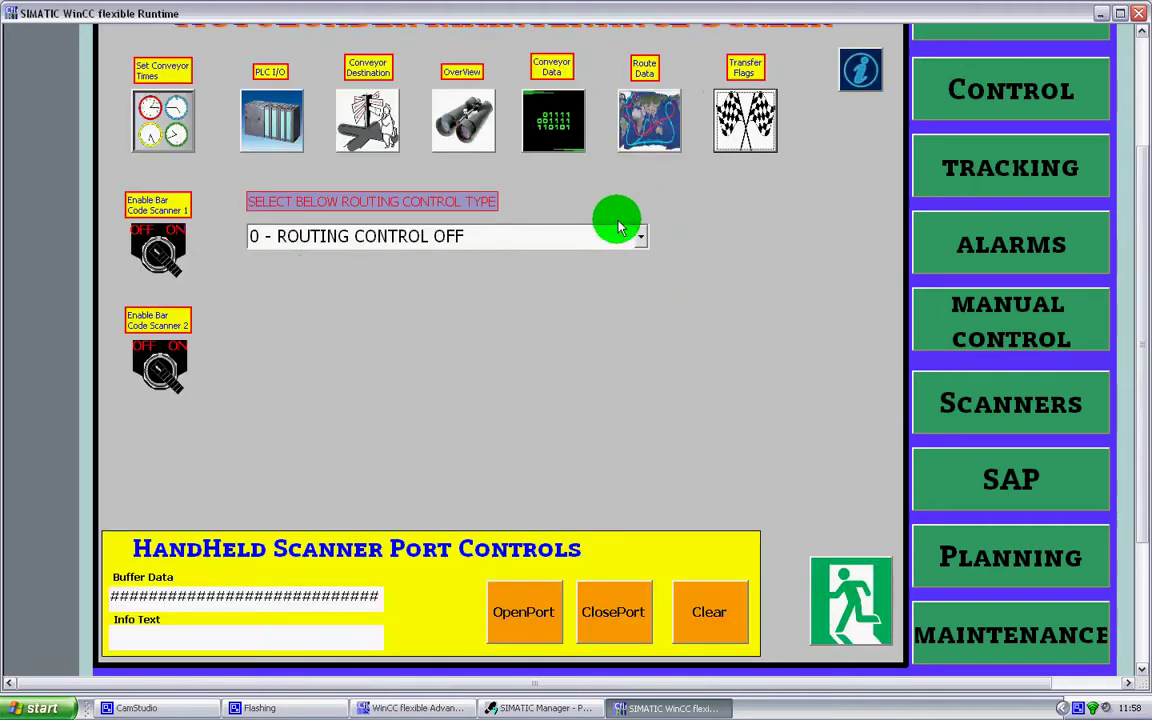
Step: Try to set the routing control type to 4 - BOTH LANES STRAIGHT THROUGH and to 6 - FULLY AUTO WITHOUT LANE 2 LIFT (POS 10)
click(638, 237)
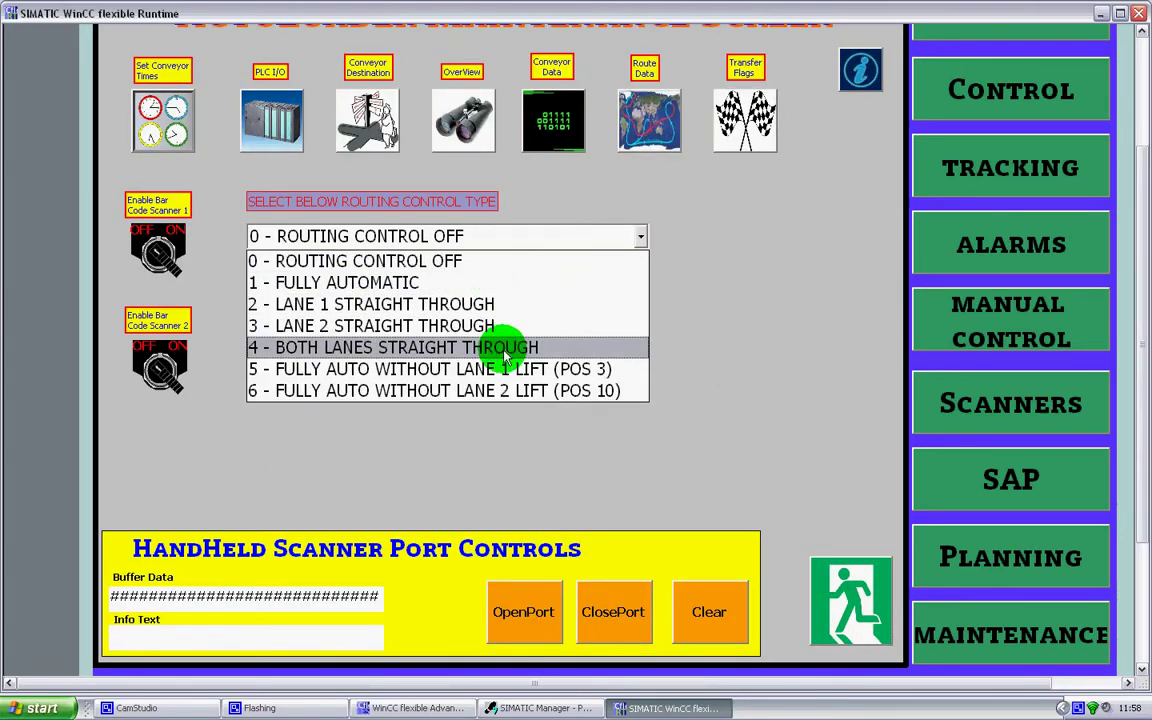
click(503, 357)
click(638, 237)
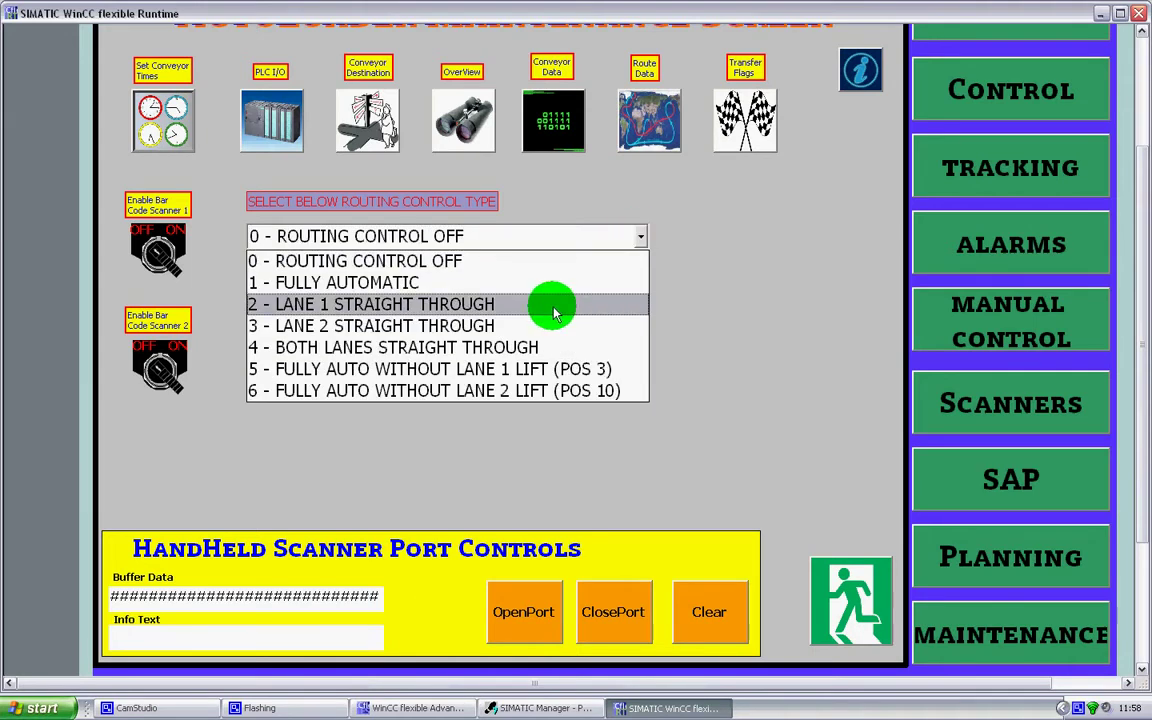
click(520, 391)
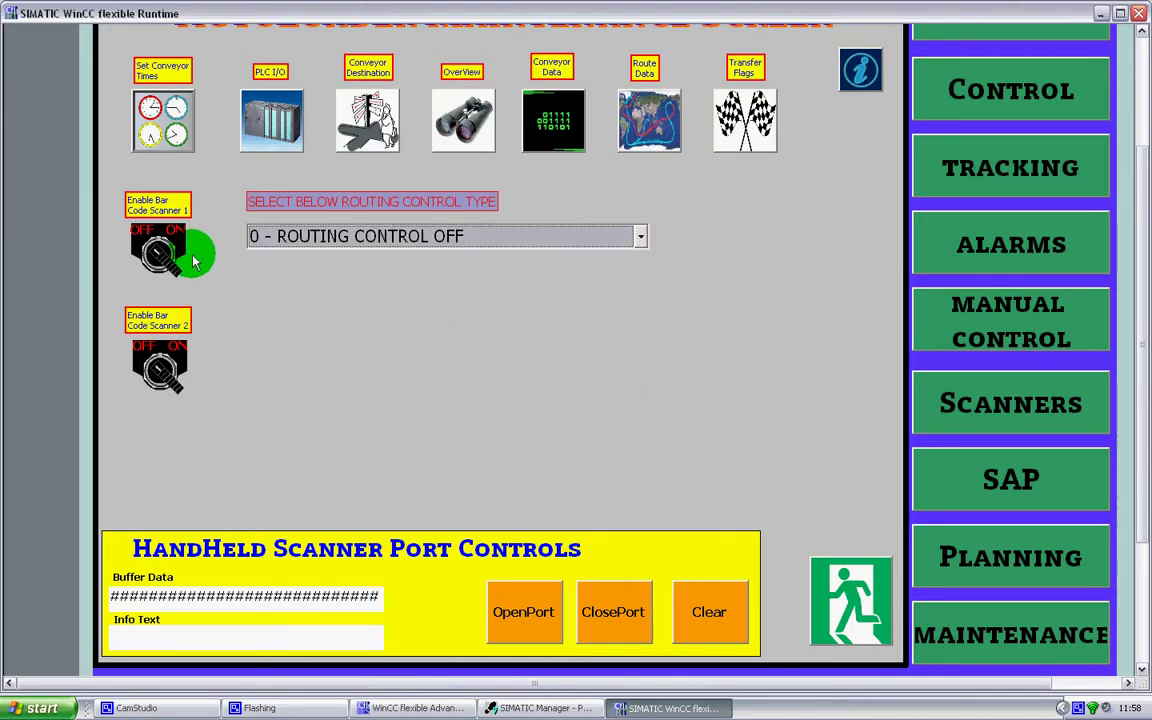
Step: Try to toggle the Bar Code Scanner 1 switch and look over the rest of the Maintenance screen
click(163, 252)
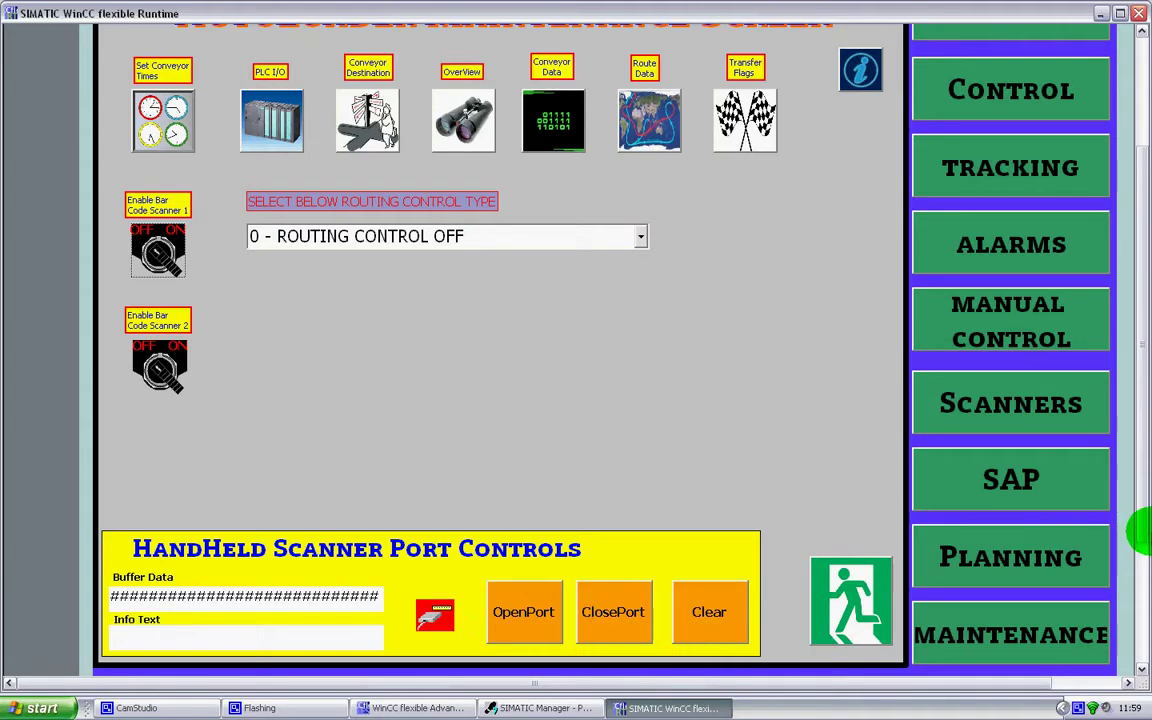
drag(1143, 490, 1142, 537)
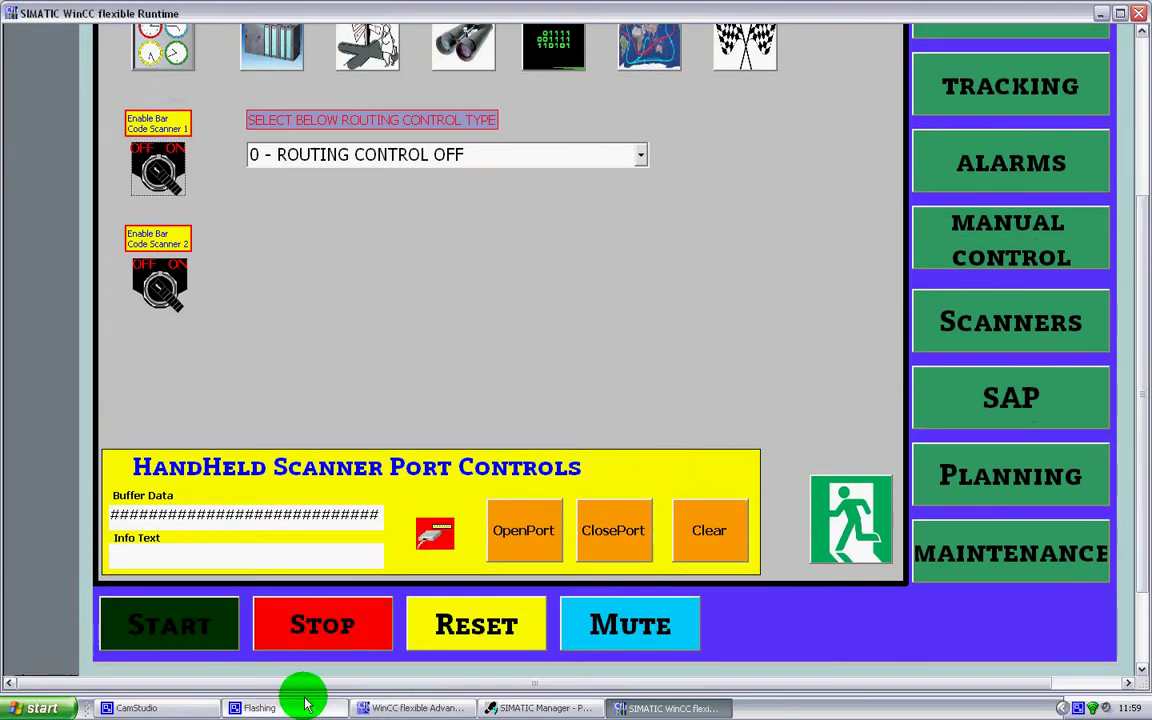
scroll(1138, 352, up, 3)
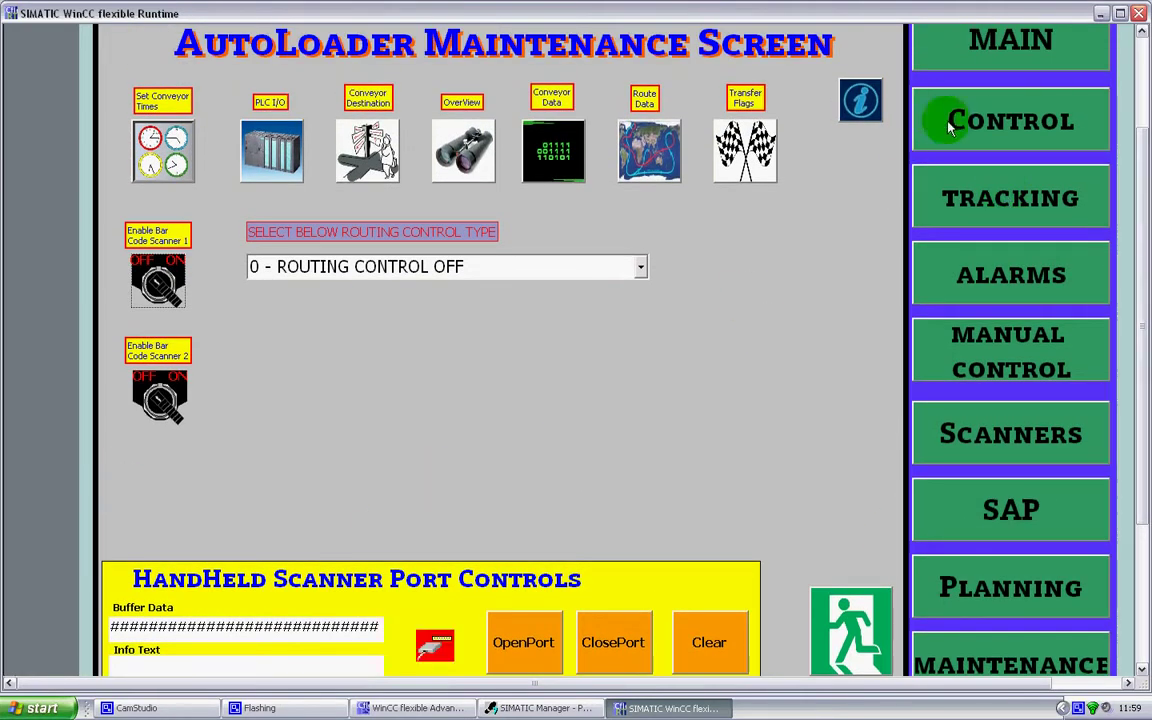
Step: Close the runtime without starting CrashDumpCollector and shrink the editor's property view to enlarge the Maintenance screen's work area
click(1143, 14)
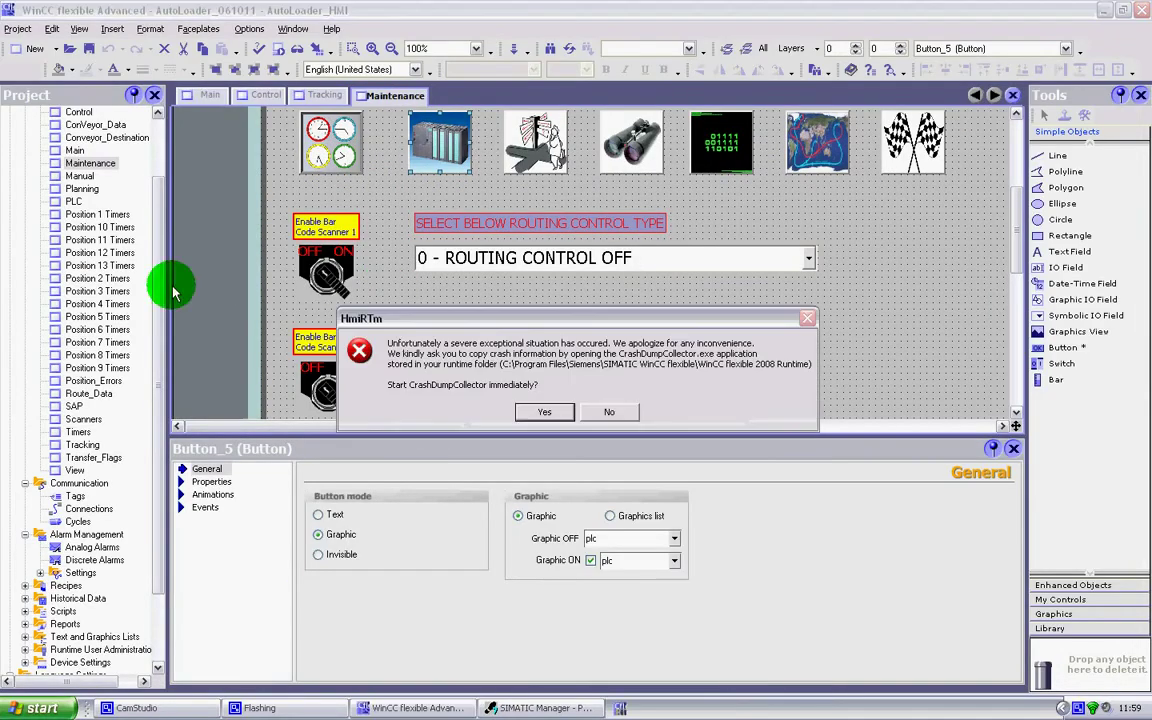
click(606, 412)
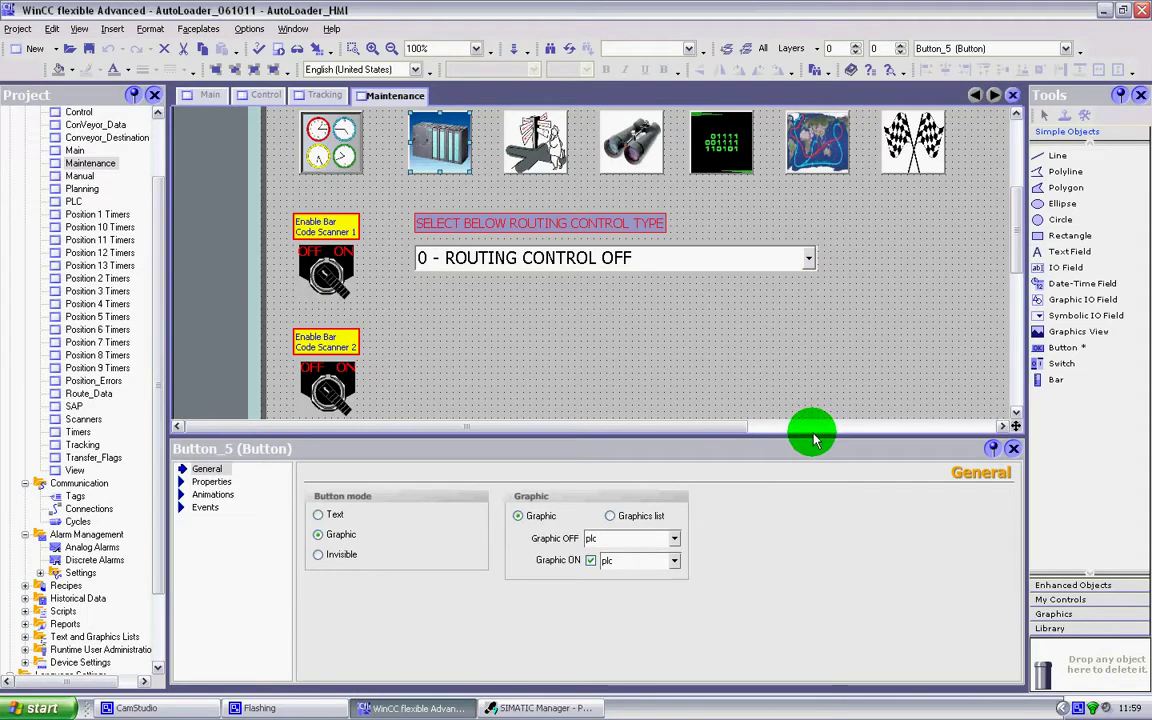
drag(805, 442, 818, 527)
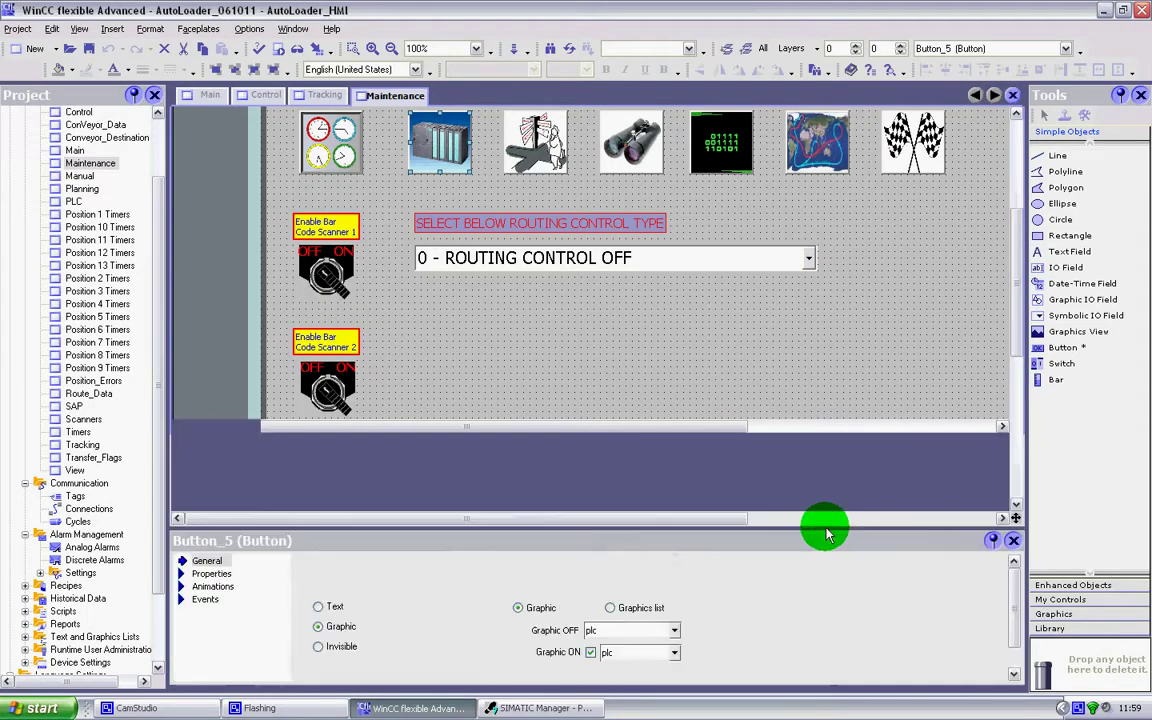
scroll(143, 268, up, 2)
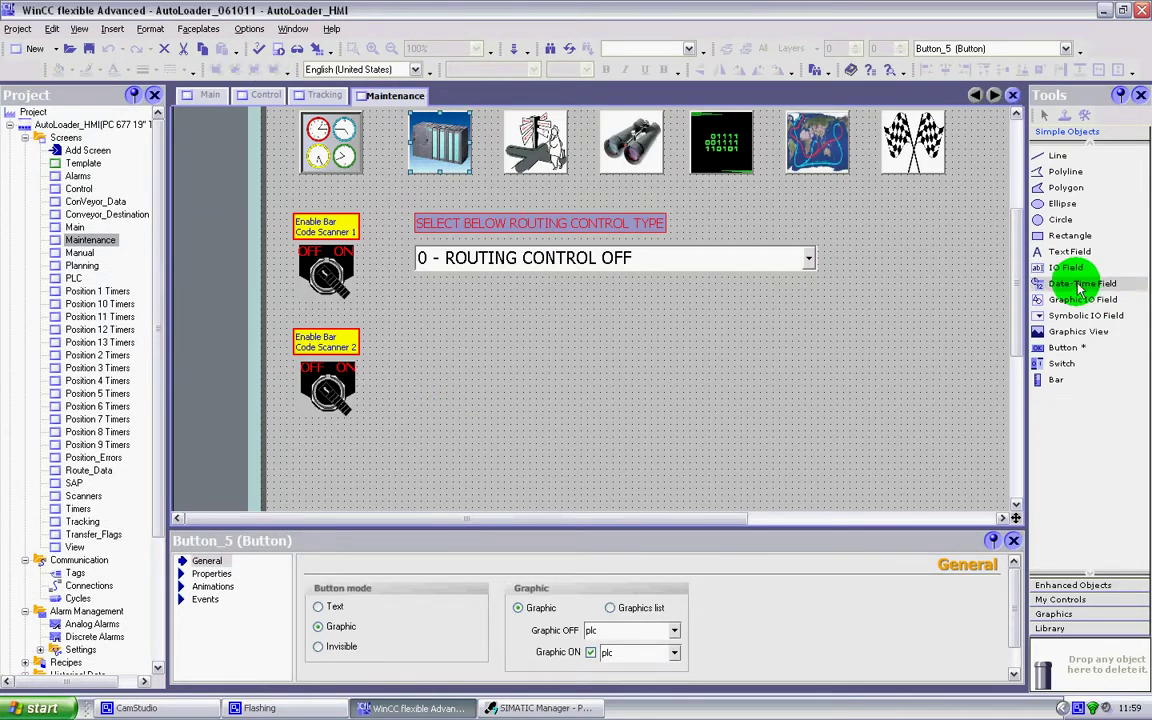
drag(1018, 275, 1025, 228)
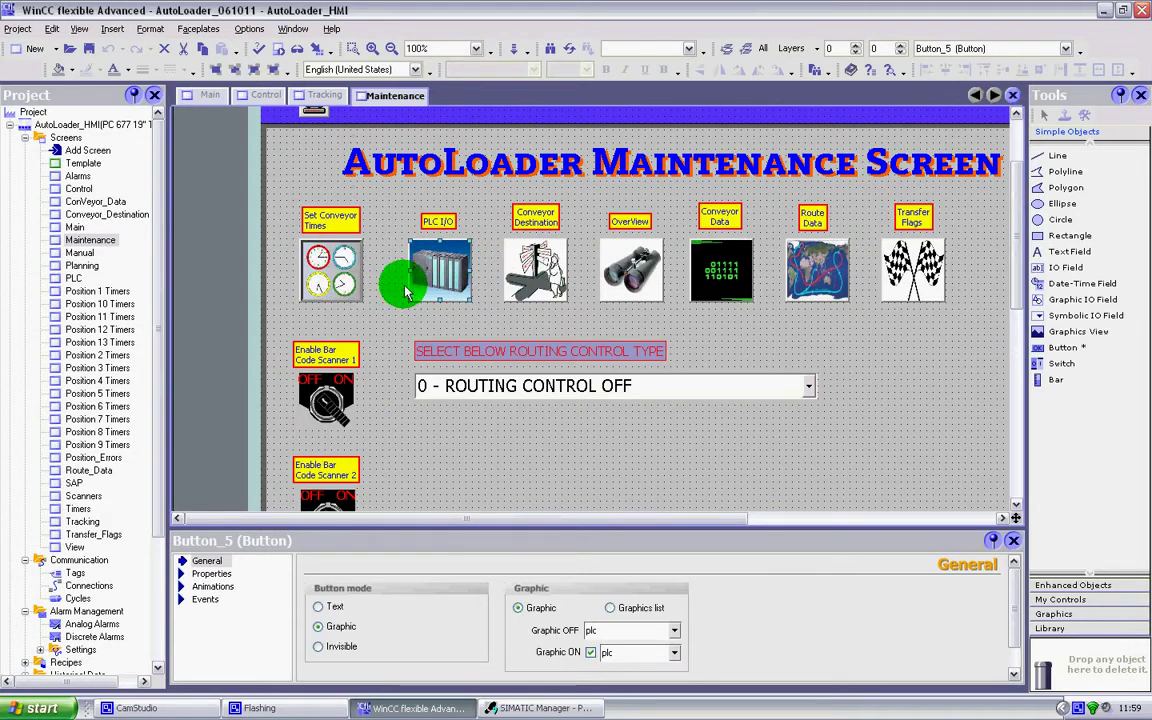
Step: Select the Bar Code Scanner 1 switch and enlarge the property view to show all its general settings
click(334, 404)
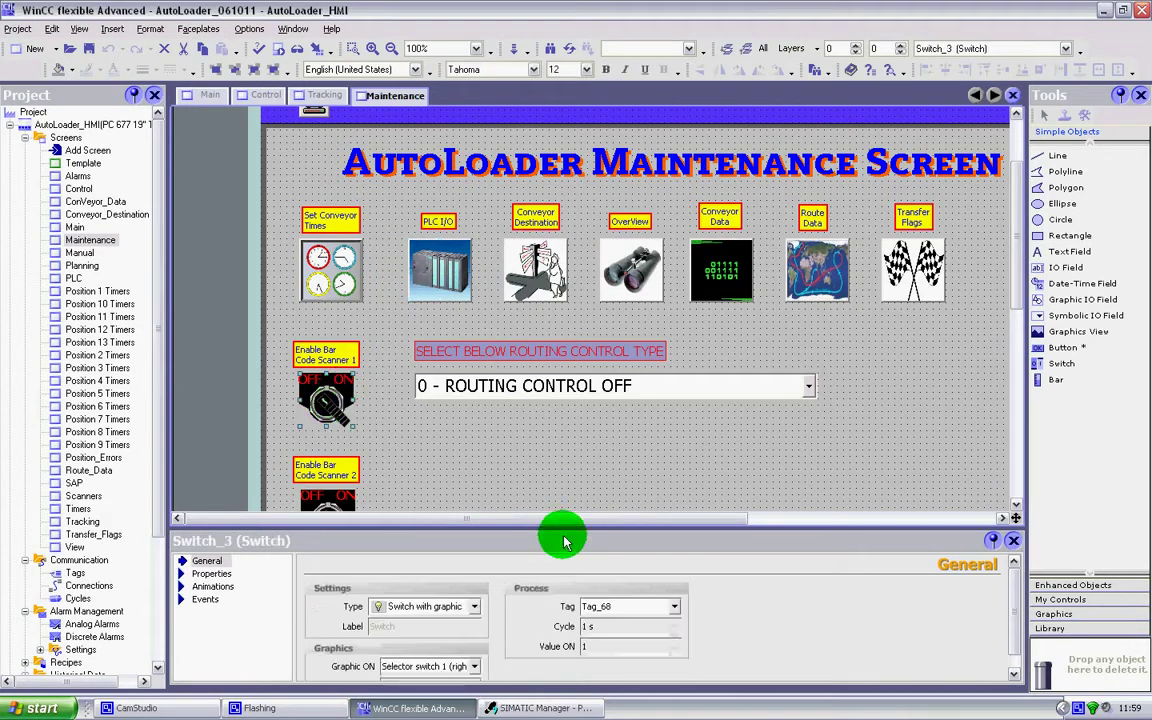
drag(573, 533, 586, 483)
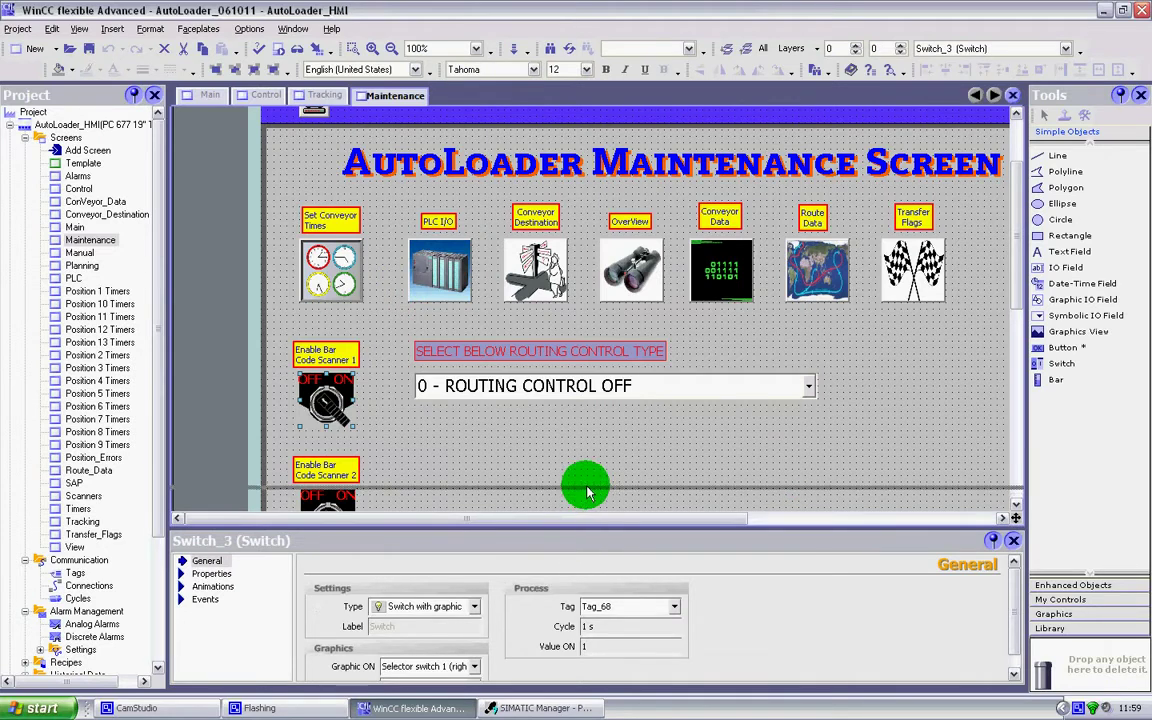
click(1018, 283)
click(1018, 283)
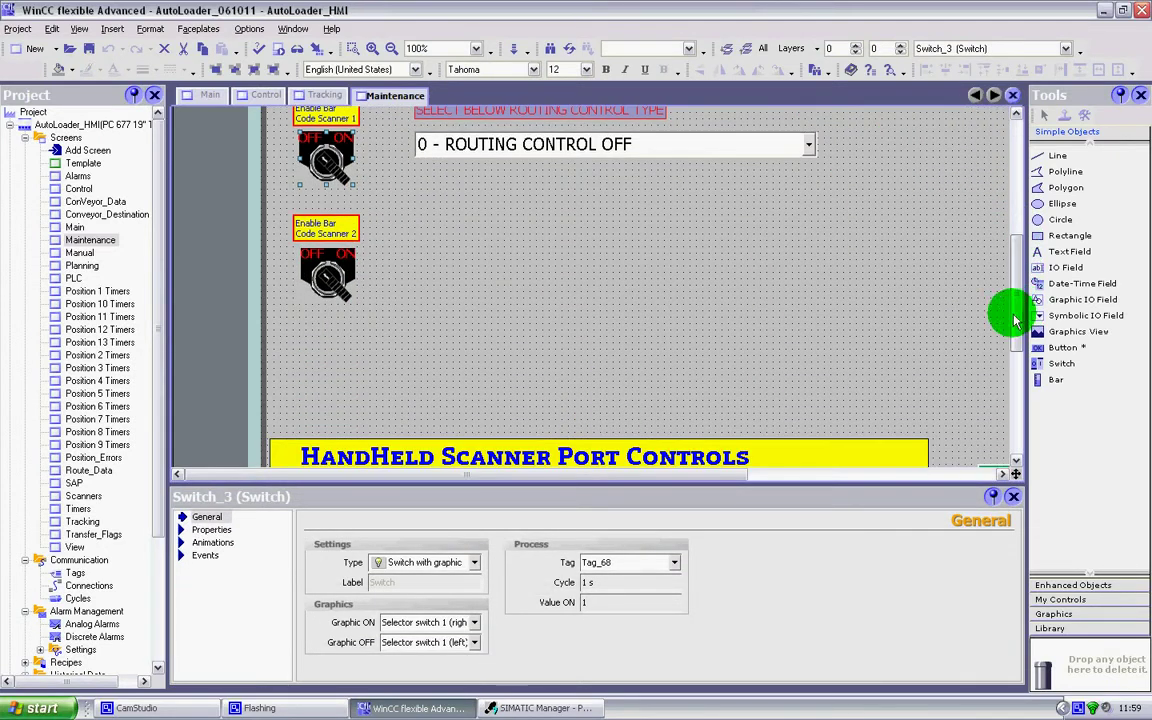
Step: Review the Bar Code Scanner 1 switch's appearance, layout, flashing and animation settings and the functions on its Switch on and Switch off events
click(189, 531)
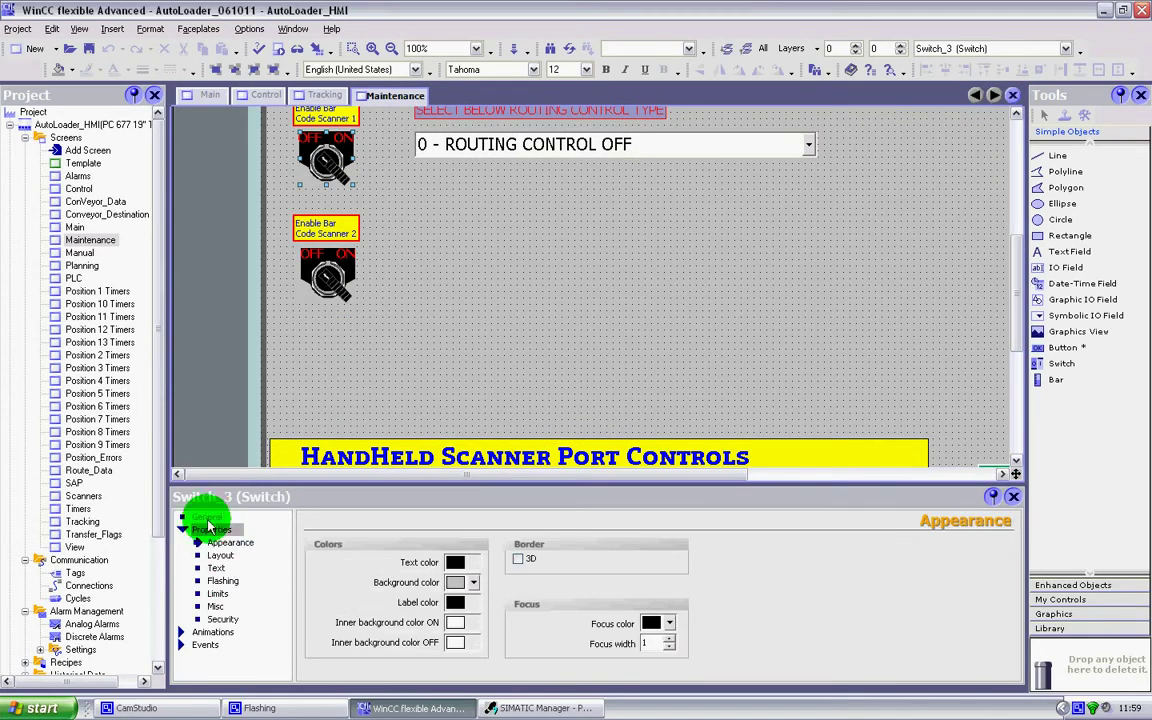
click(222, 556)
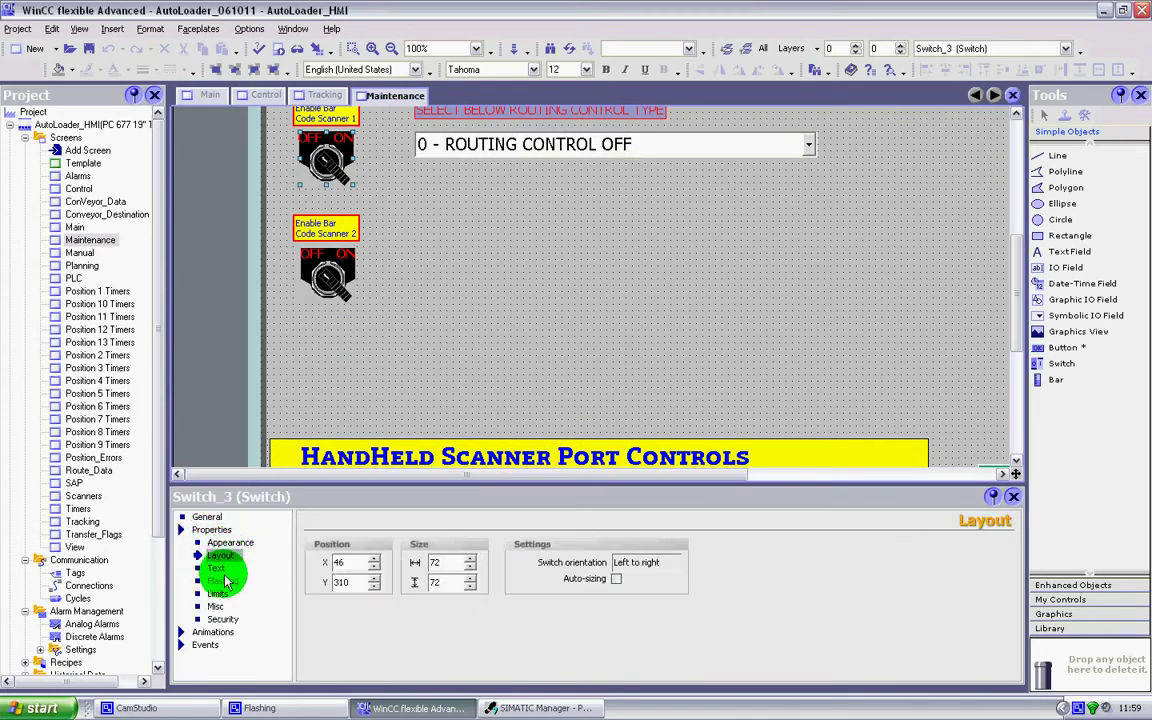
click(222, 580)
click(214, 631)
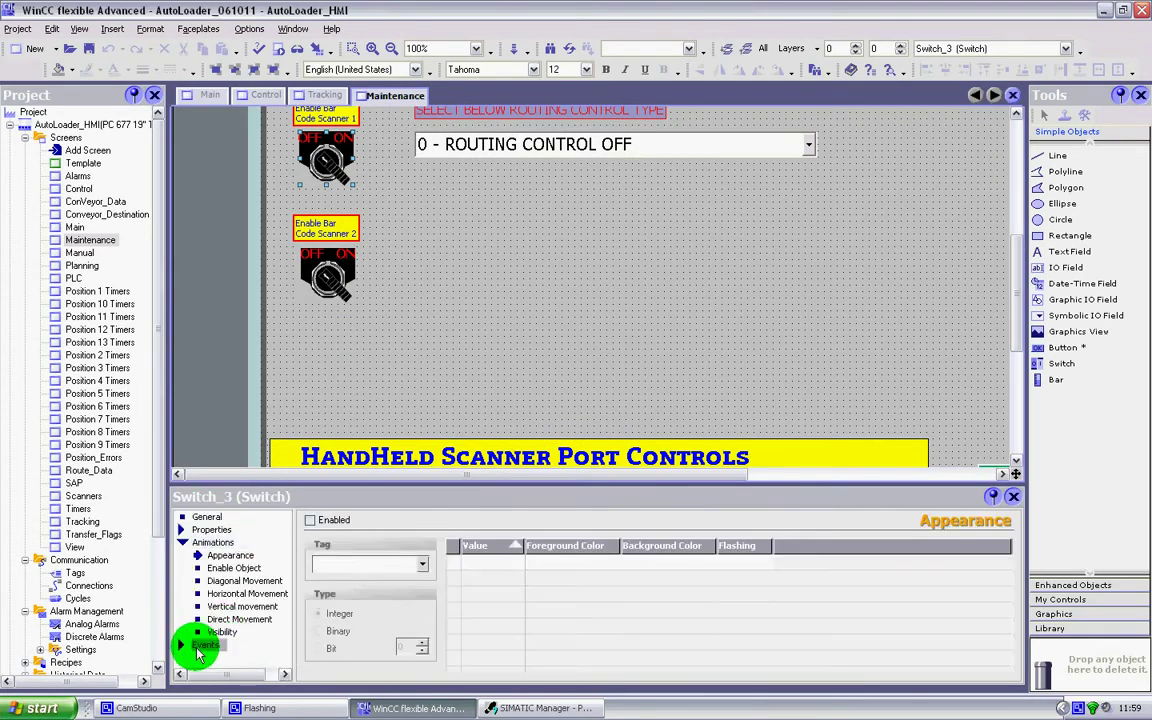
click(201, 646)
click(217, 583)
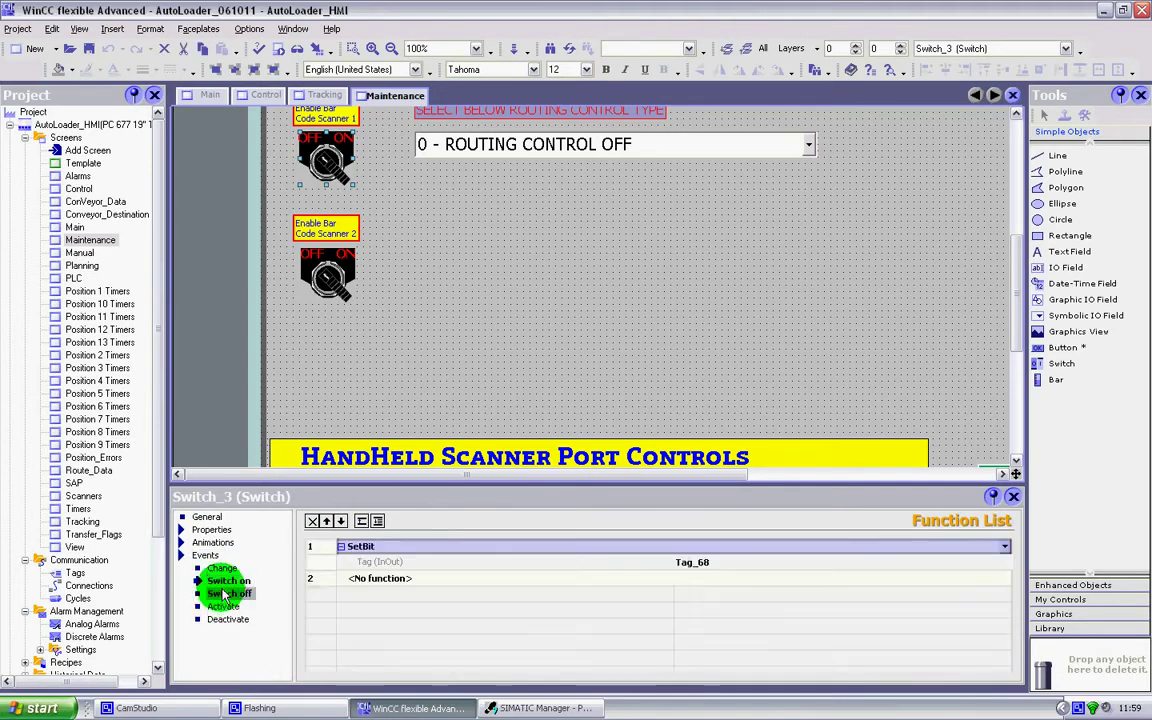
click(232, 593)
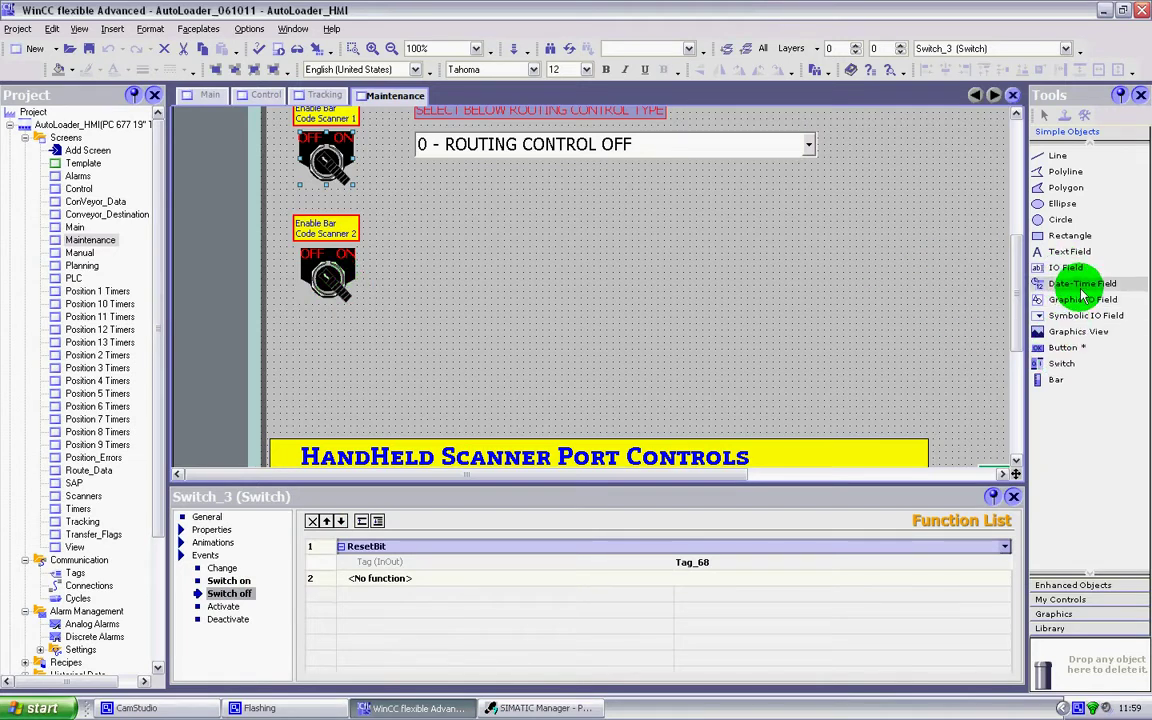
Step: Place a new Switch object in the empty area below the routing control list and widen it
click(1062, 363)
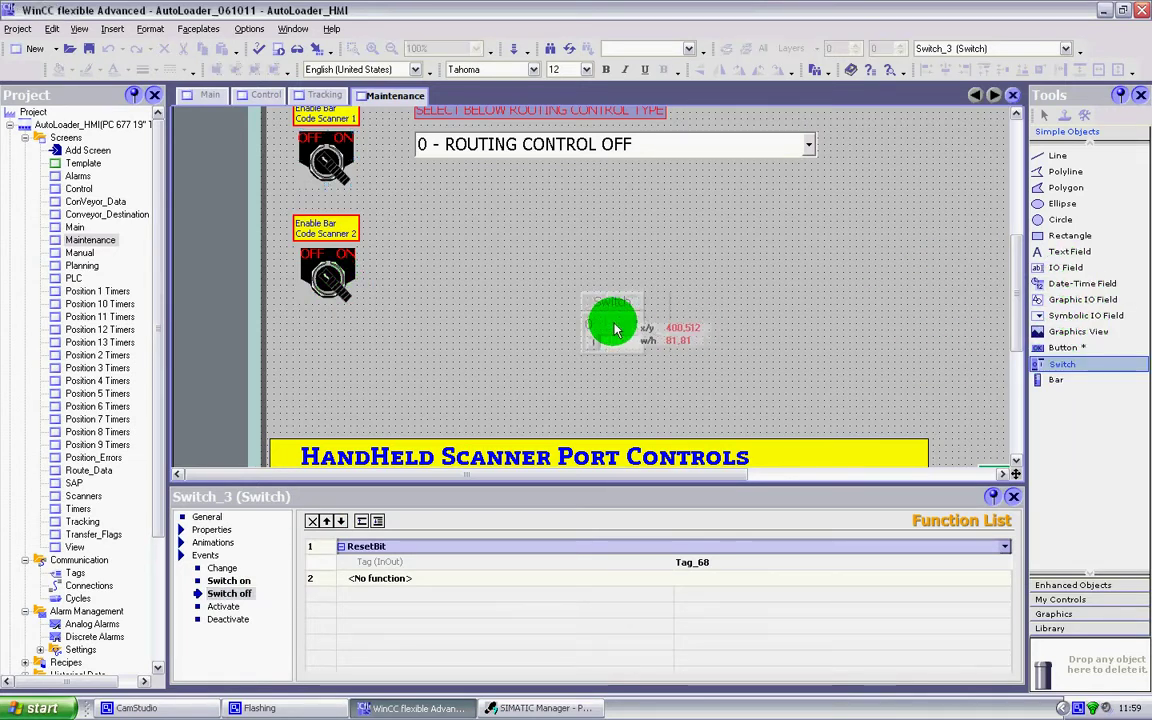
click(609, 321)
drag(643, 355, 688, 352)
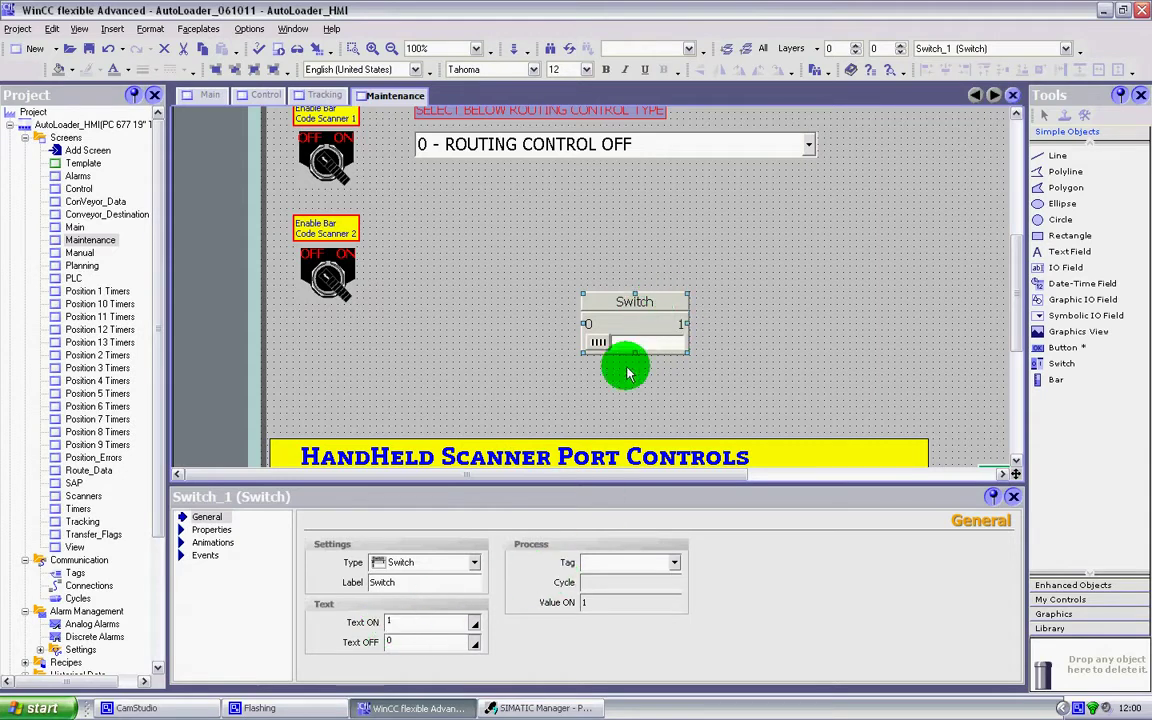
Step: Assign the symbol M17 POS 10 CONV OK from the CPU 315-2 DP program's Symbols as the new switch's process tag
click(673, 563)
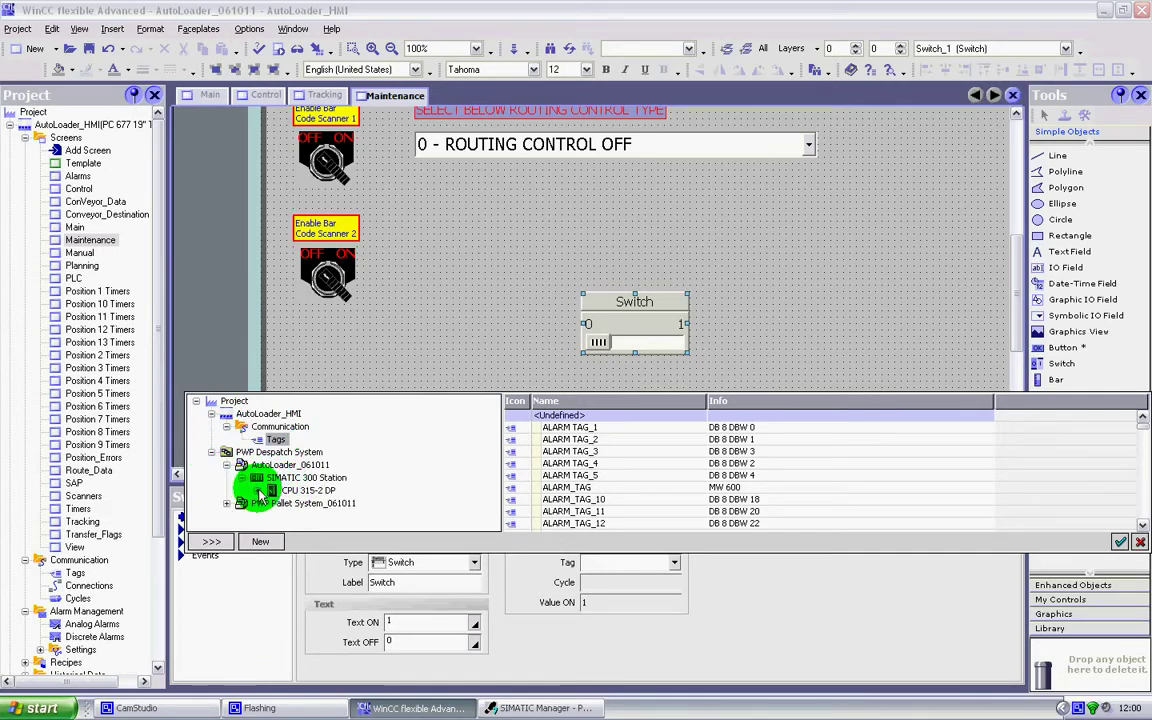
click(258, 490)
click(272, 503)
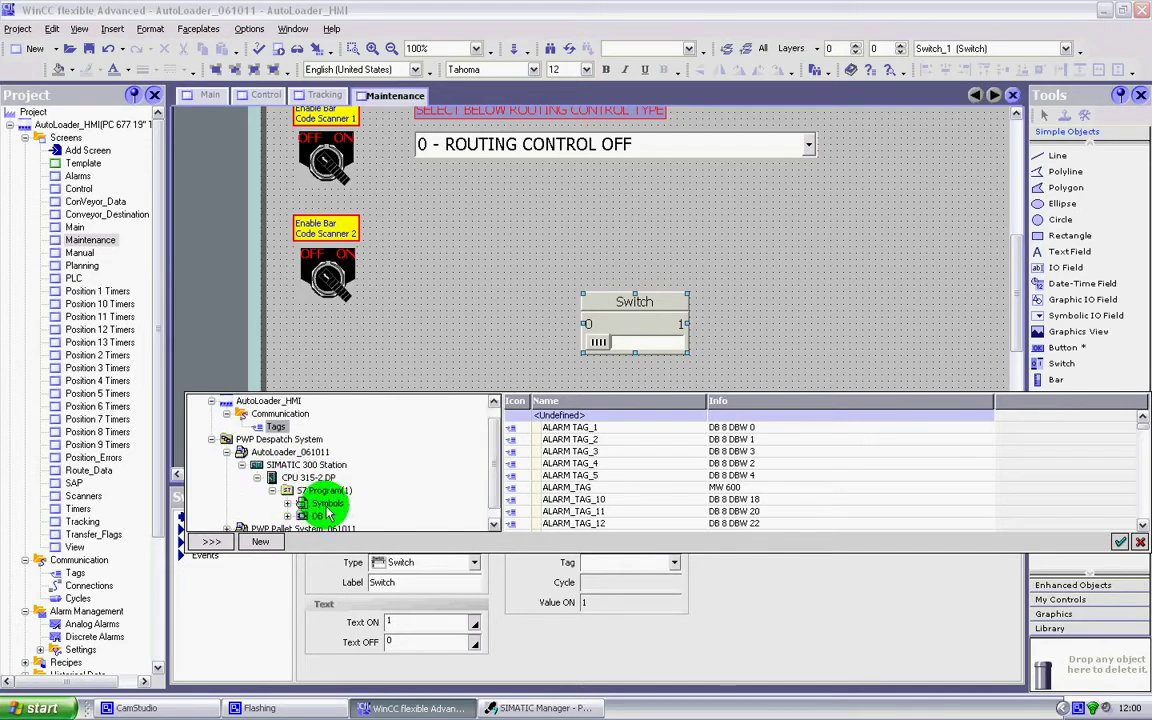
click(326, 504)
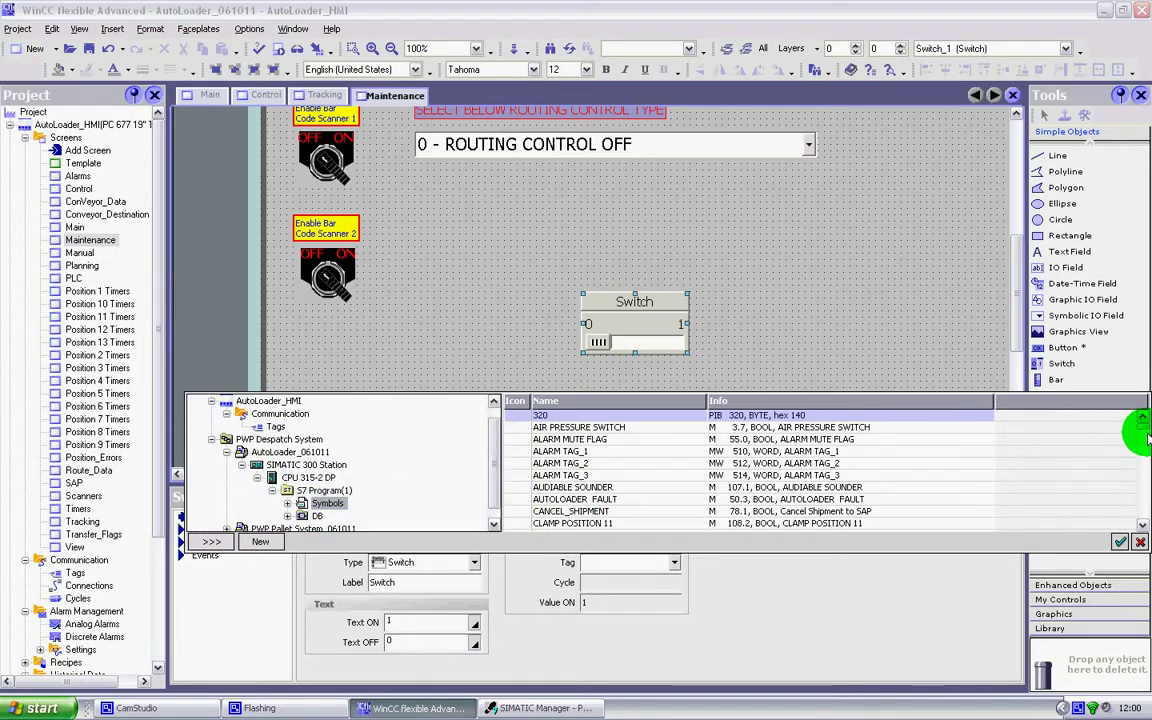
mouse_move(1143, 430)
mouse_down()
mouse_move(1126, 481)
mouse_move(1134, 450)
mouse_up()
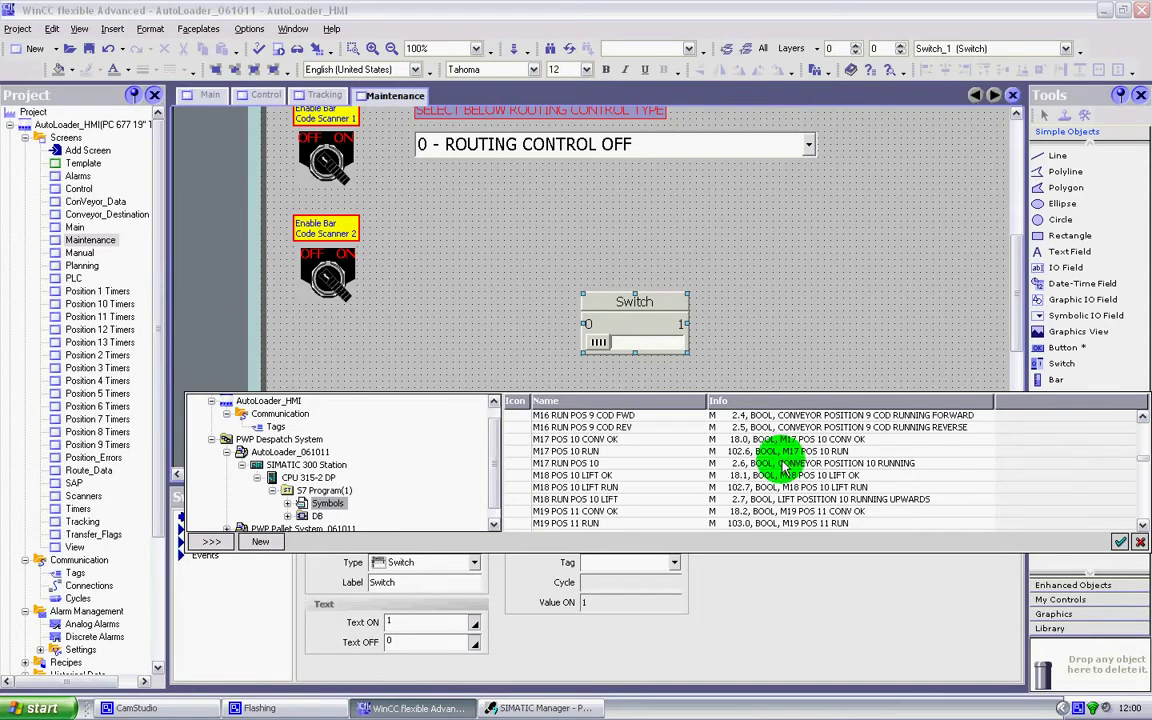
click(599, 440)
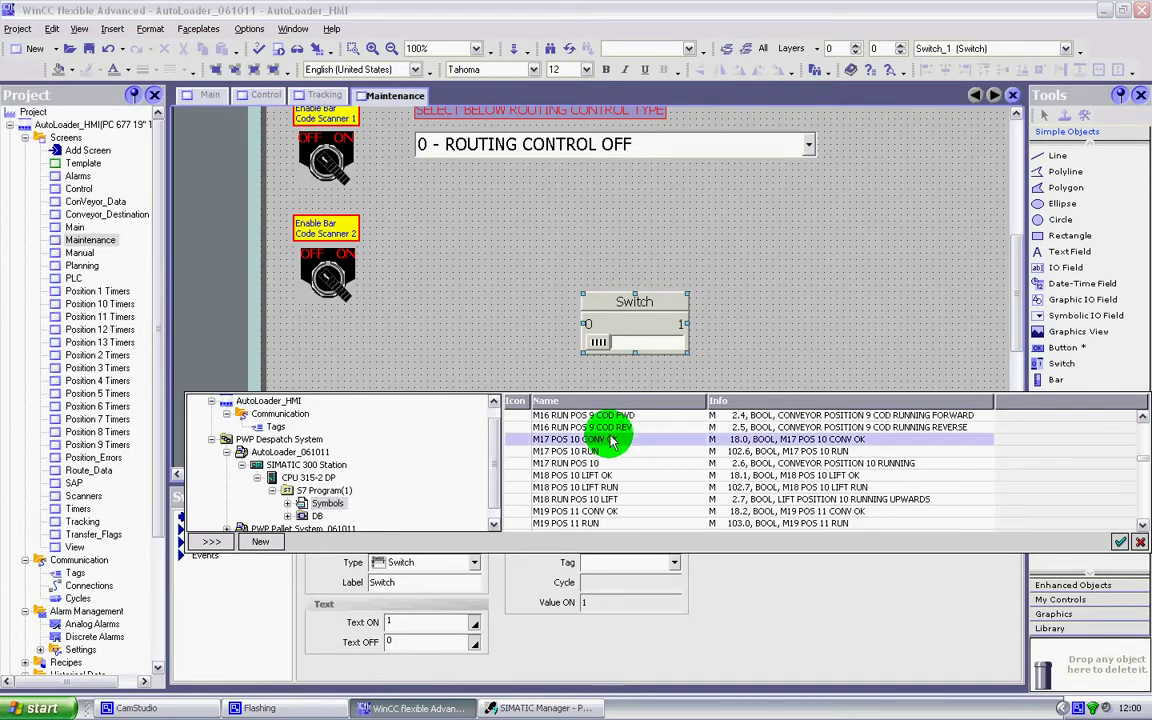
click(701, 349)
click(782, 345)
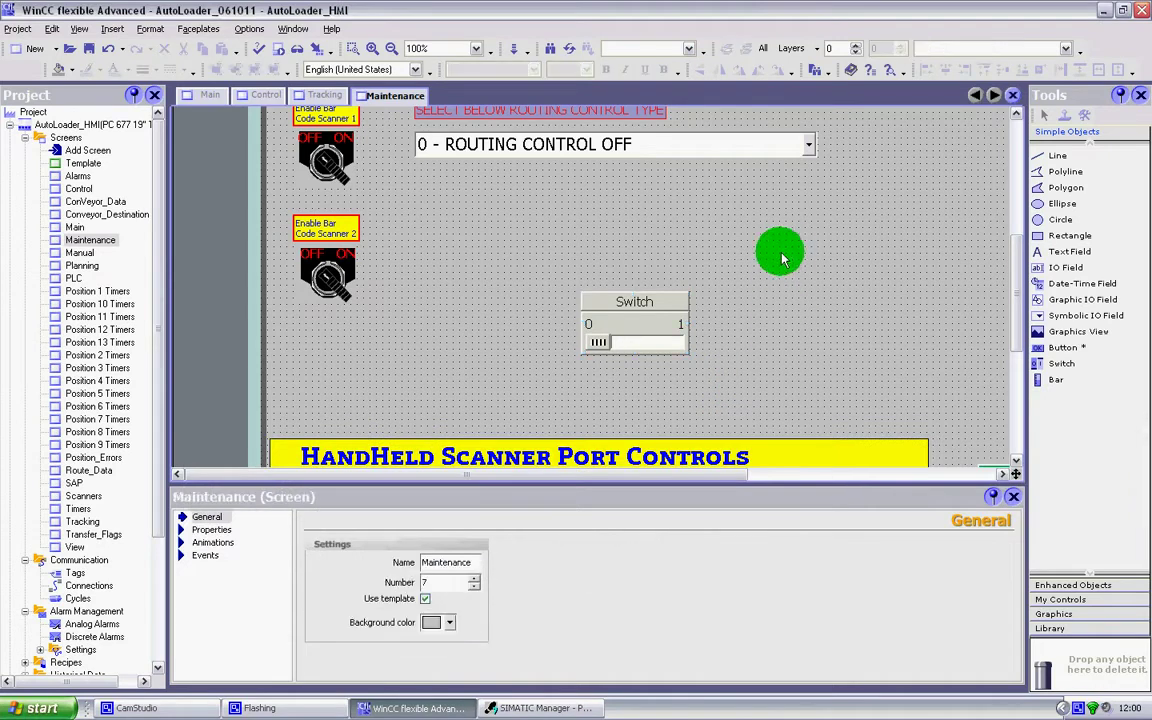
Step: Check the new switch's Switch on and Switch off events and its general settings
click(660, 334)
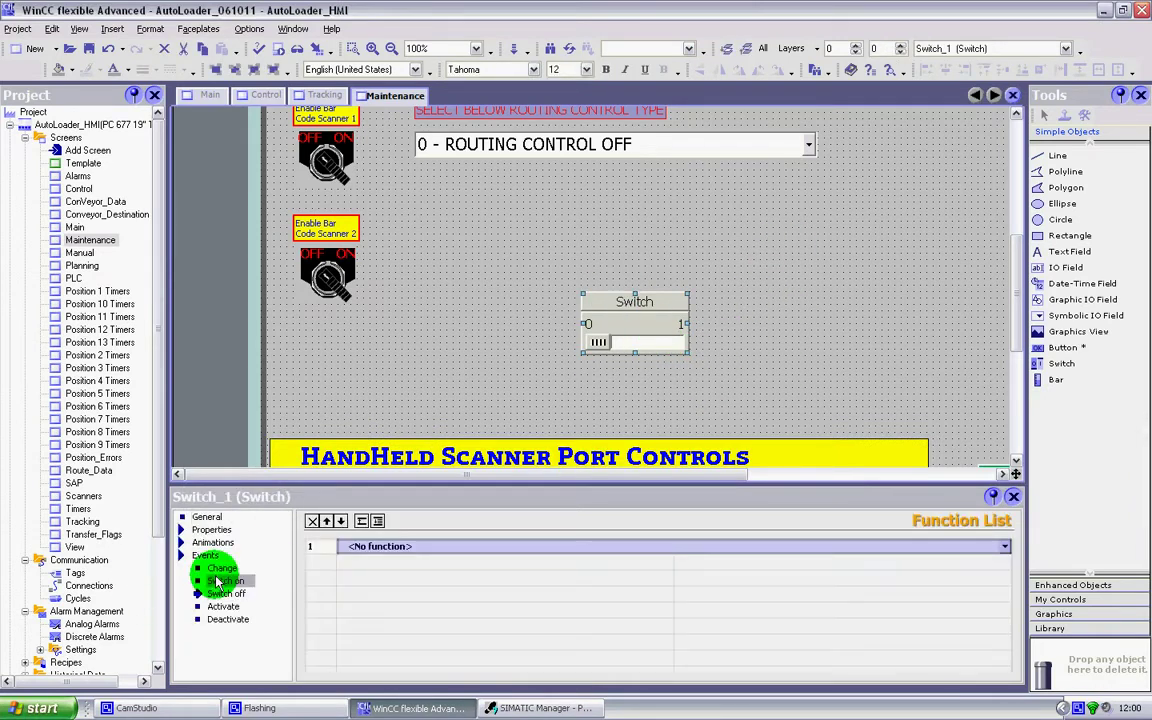
click(220, 581)
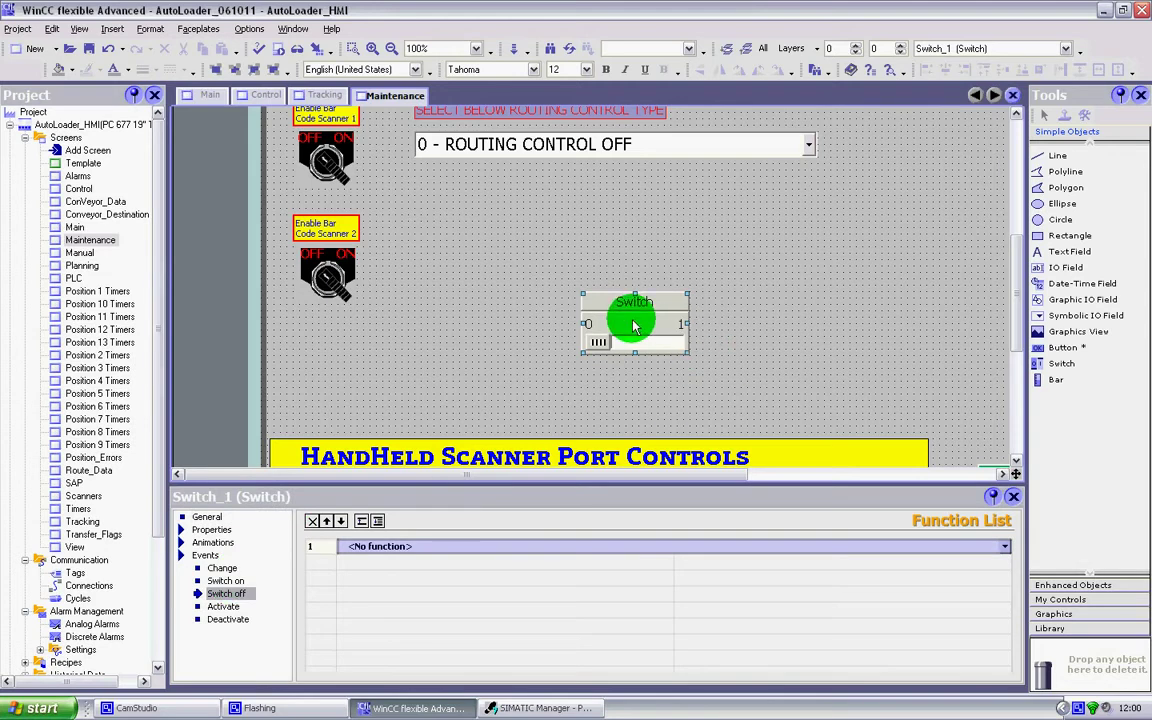
click(208, 517)
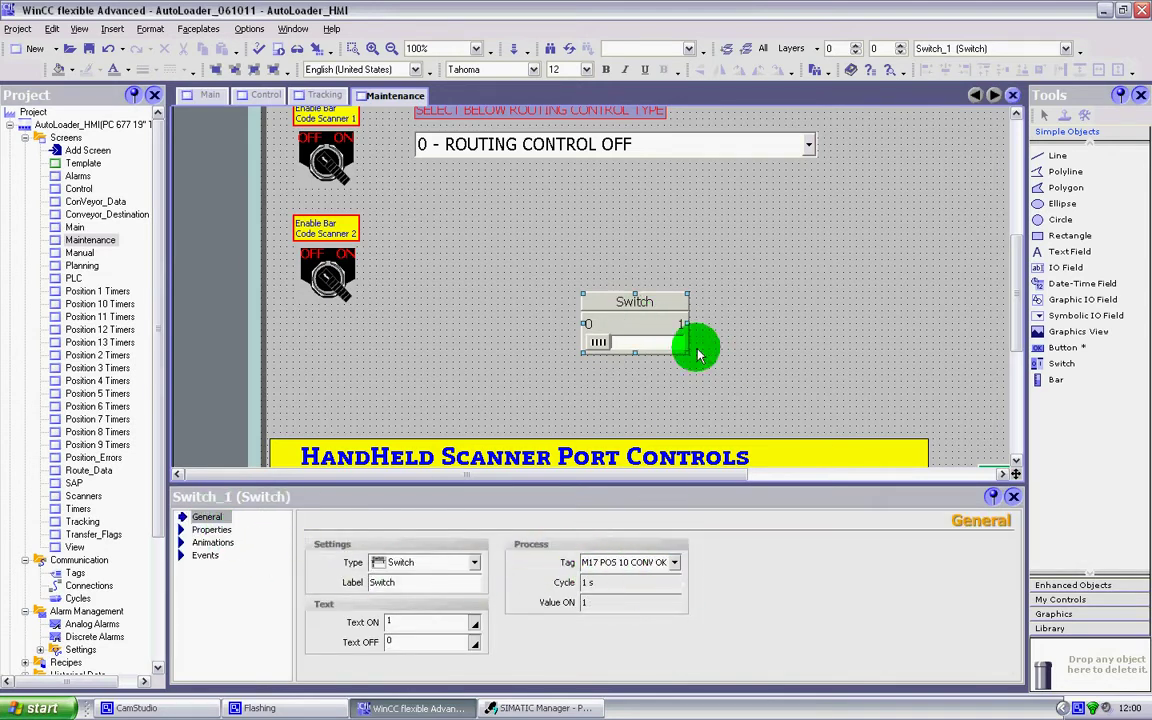
Step: Enlarge the new switch and set its type to Switch with graphic
drag(689, 355, 707, 385)
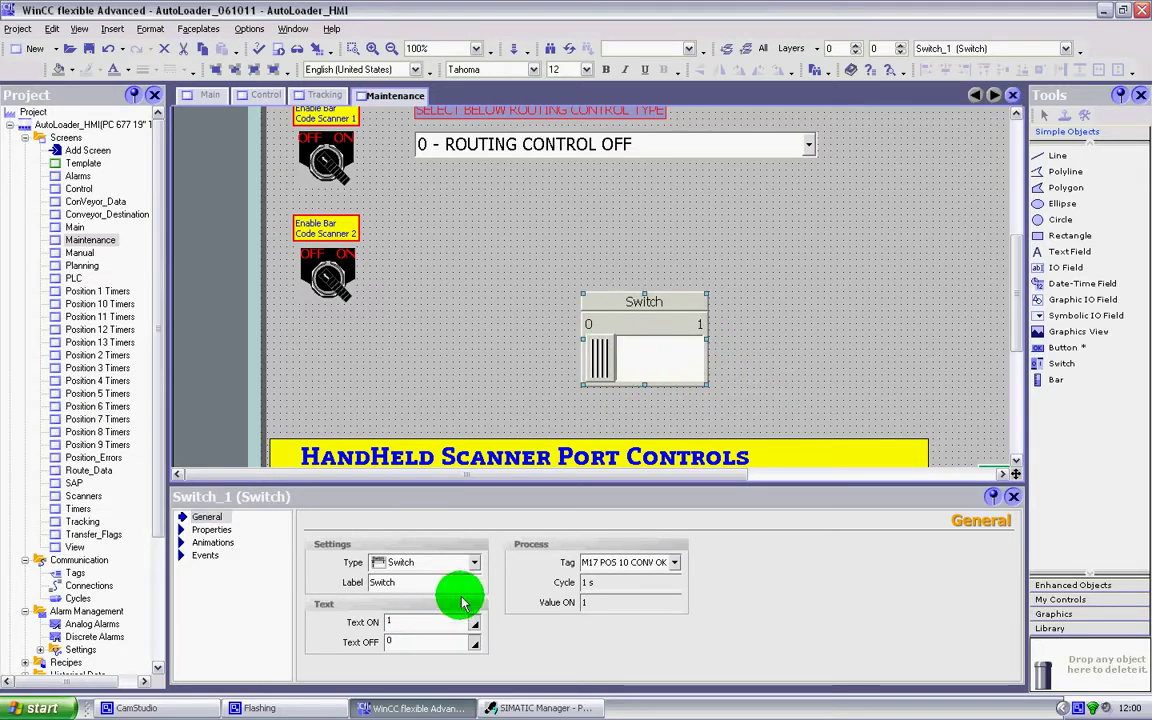
click(474, 563)
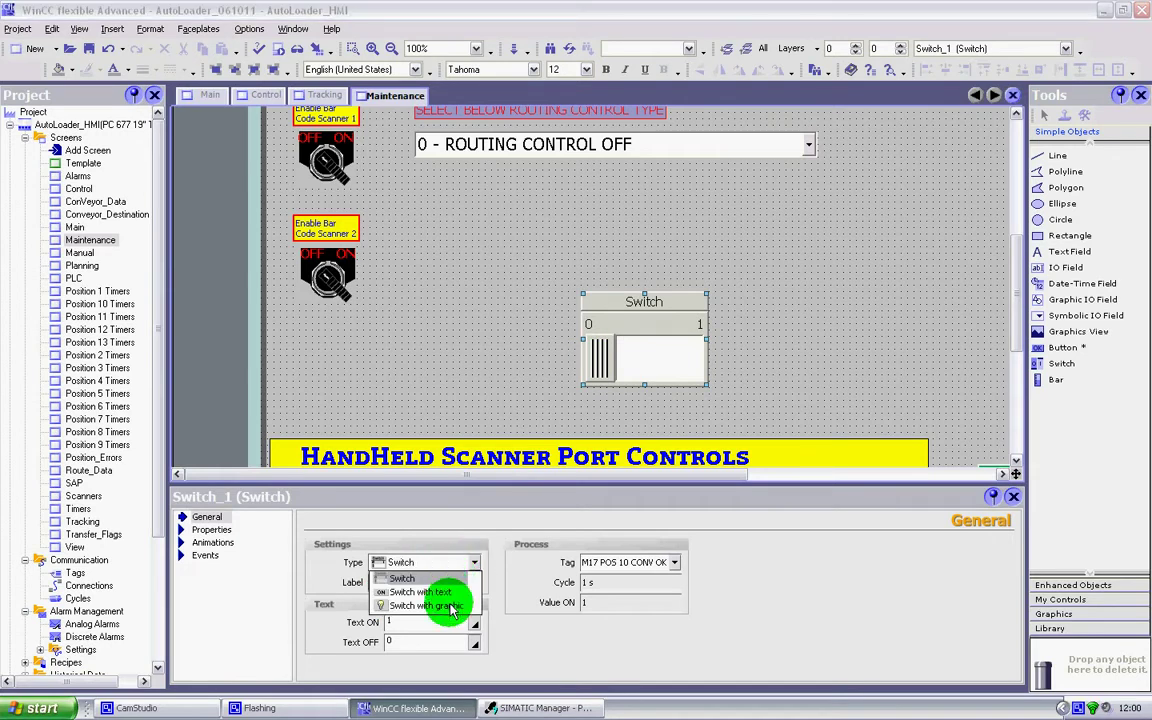
click(449, 607)
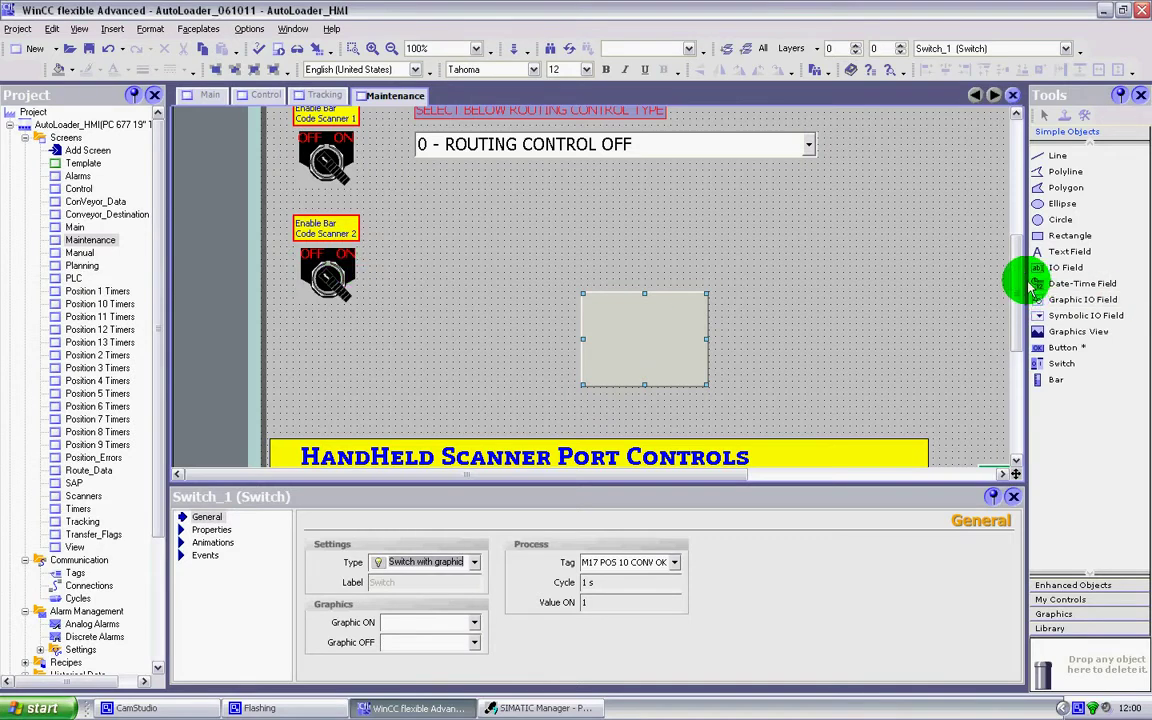
Step: Widen the toolbox and browse the SymbolFactory True Color 3-D Pushbuttons Etc graphics for selector switch images
drag(1028, 282, 957, 270)
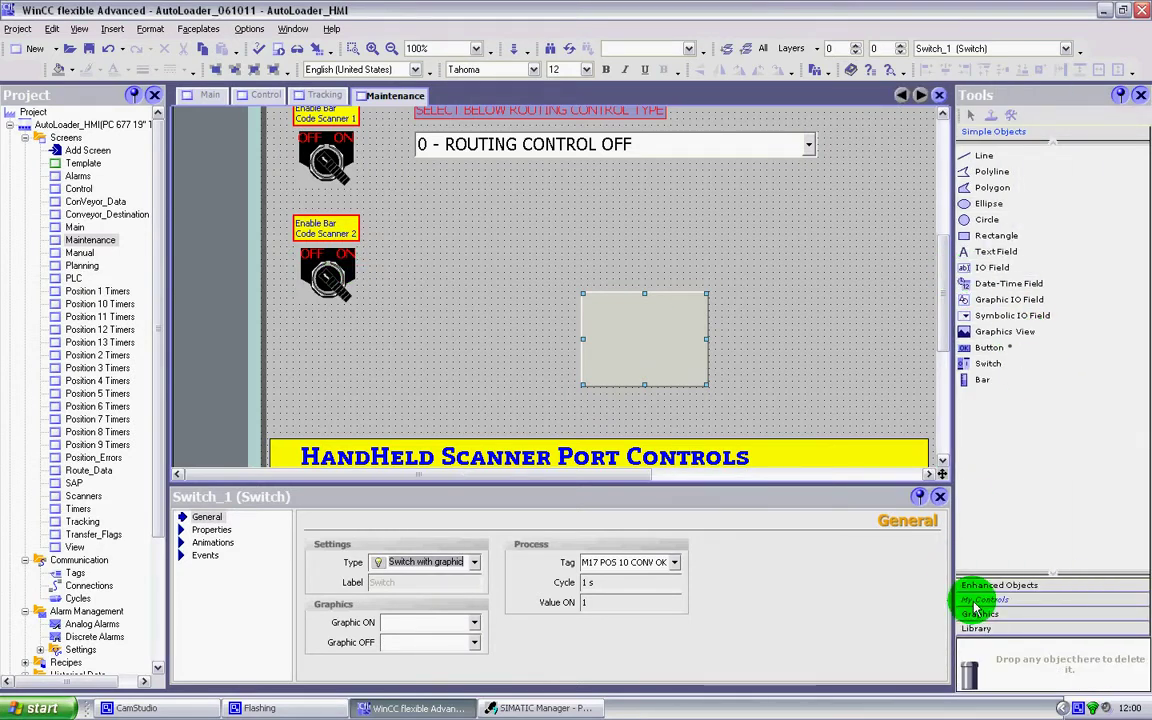
click(1000, 585)
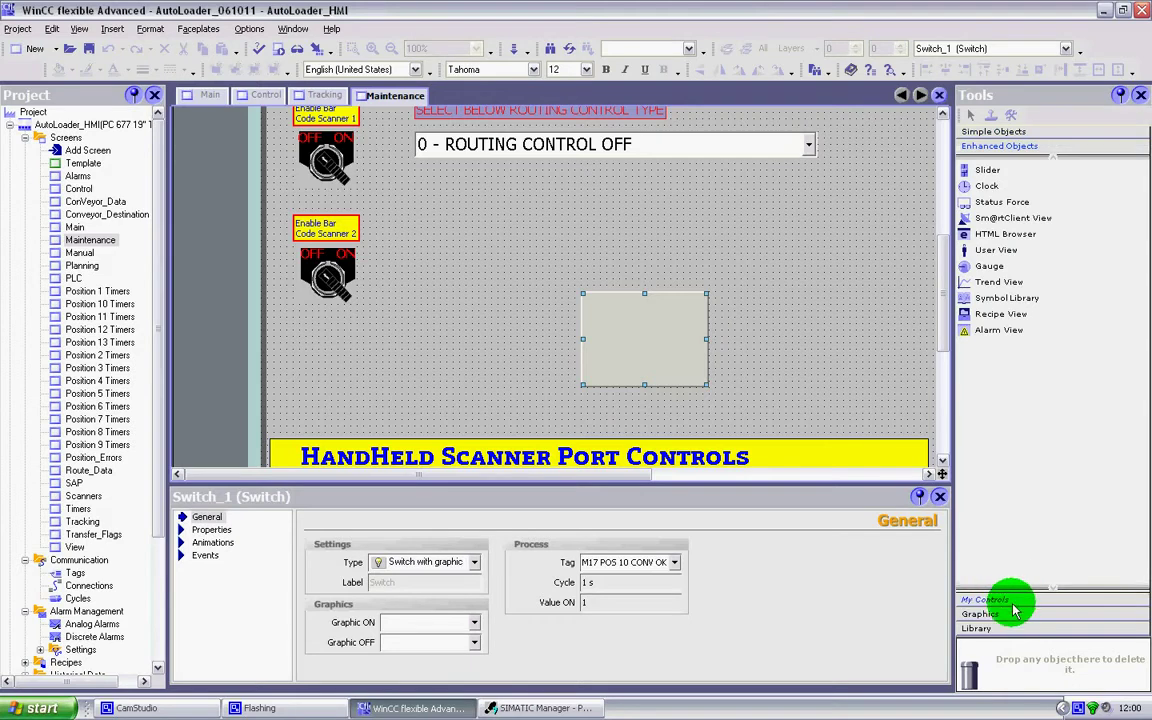
click(1012, 611)
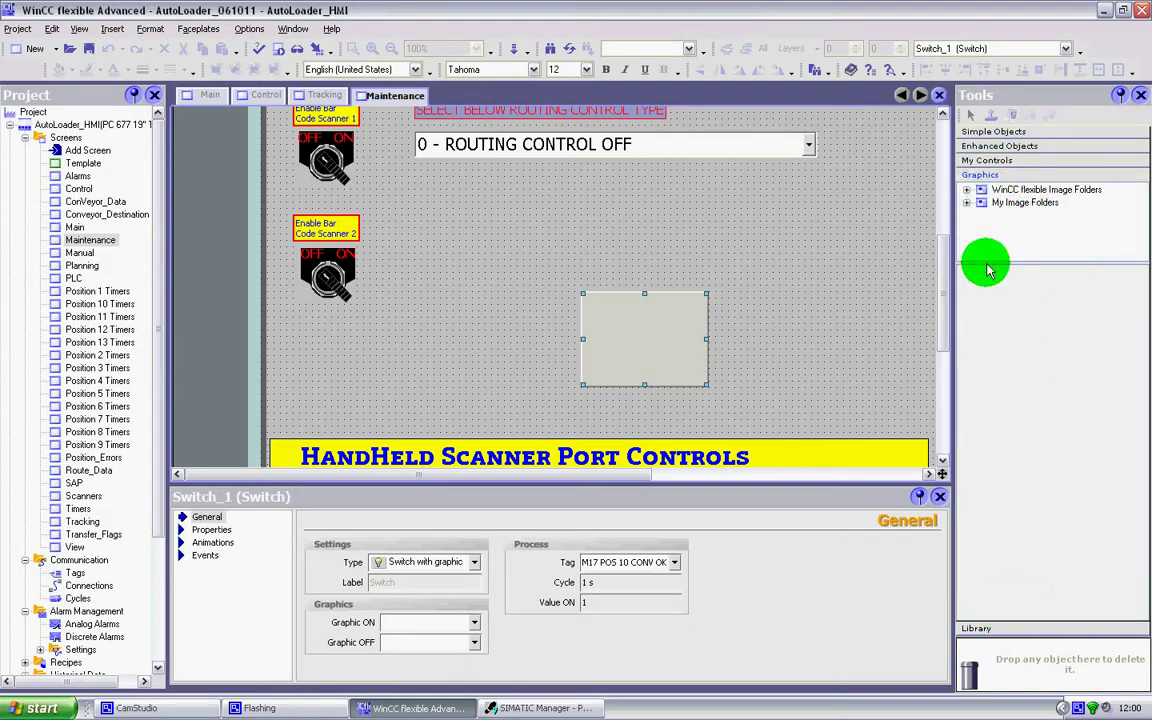
click(966, 189)
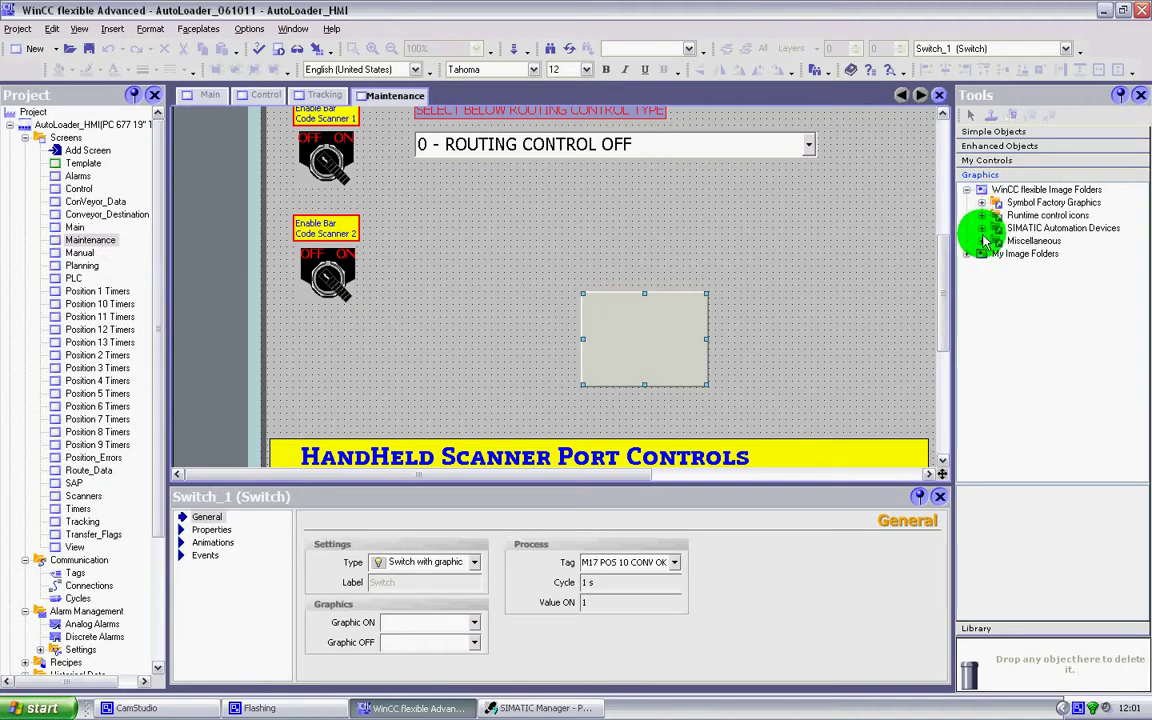
click(983, 203)
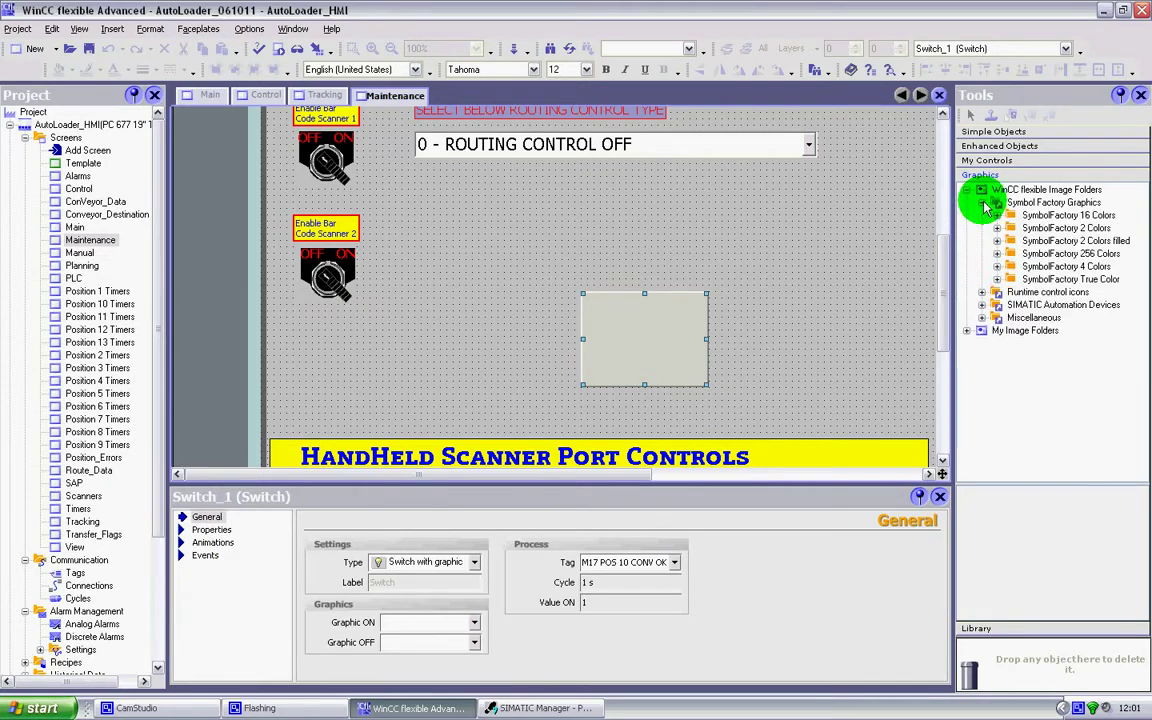
click(997, 280)
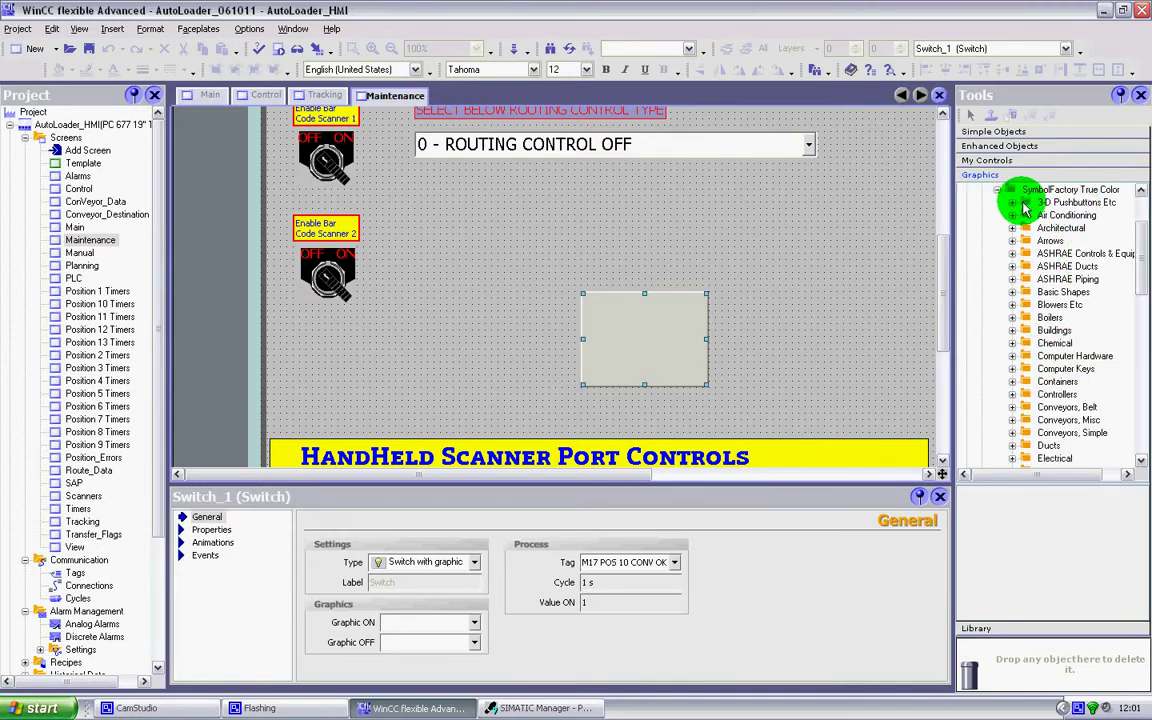
drag(1136, 250, 1025, 225)
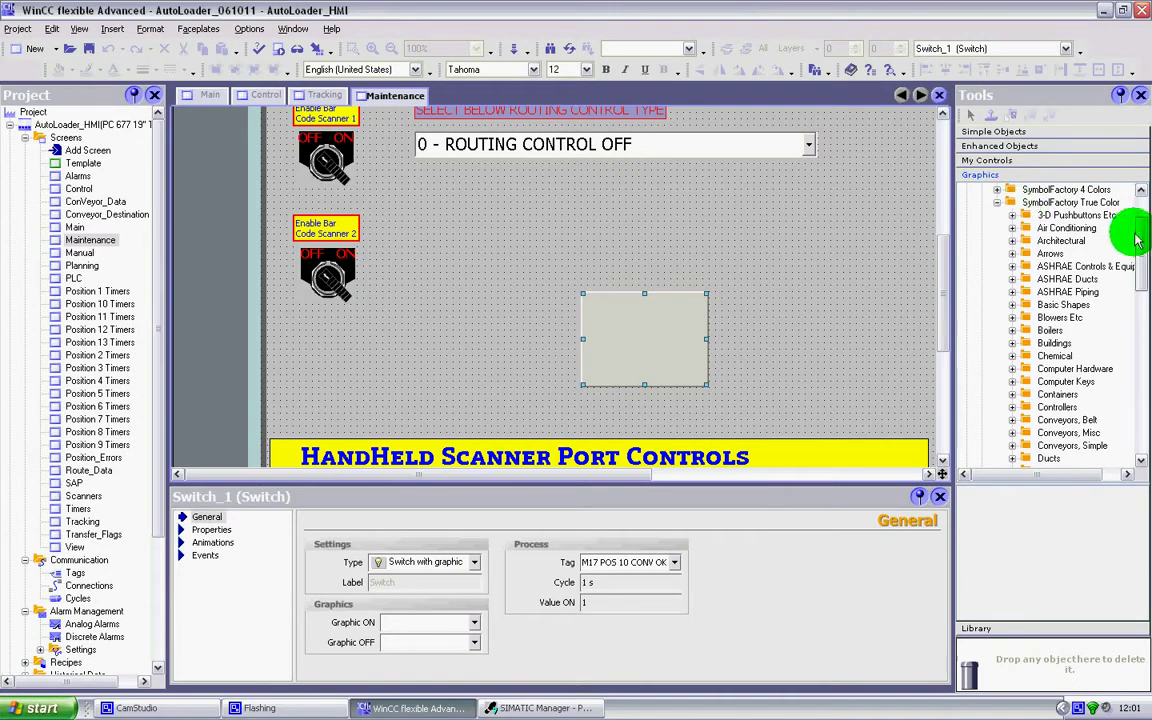
click(1010, 281)
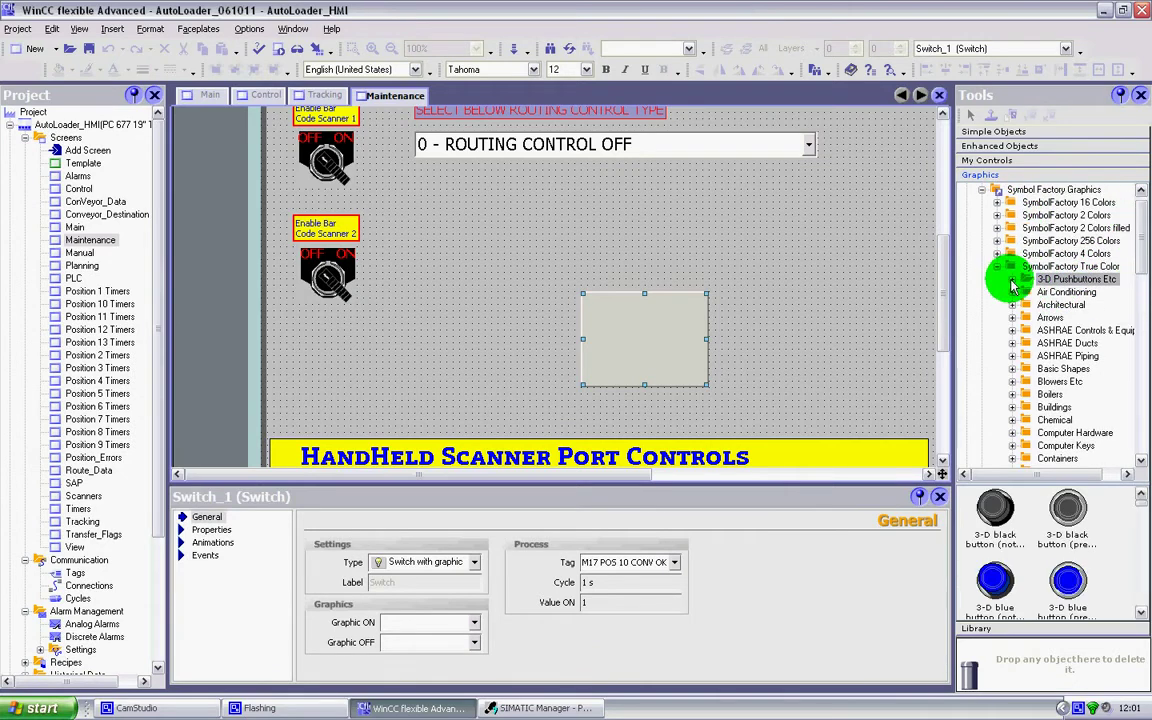
drag(1139, 215, 1140, 565)
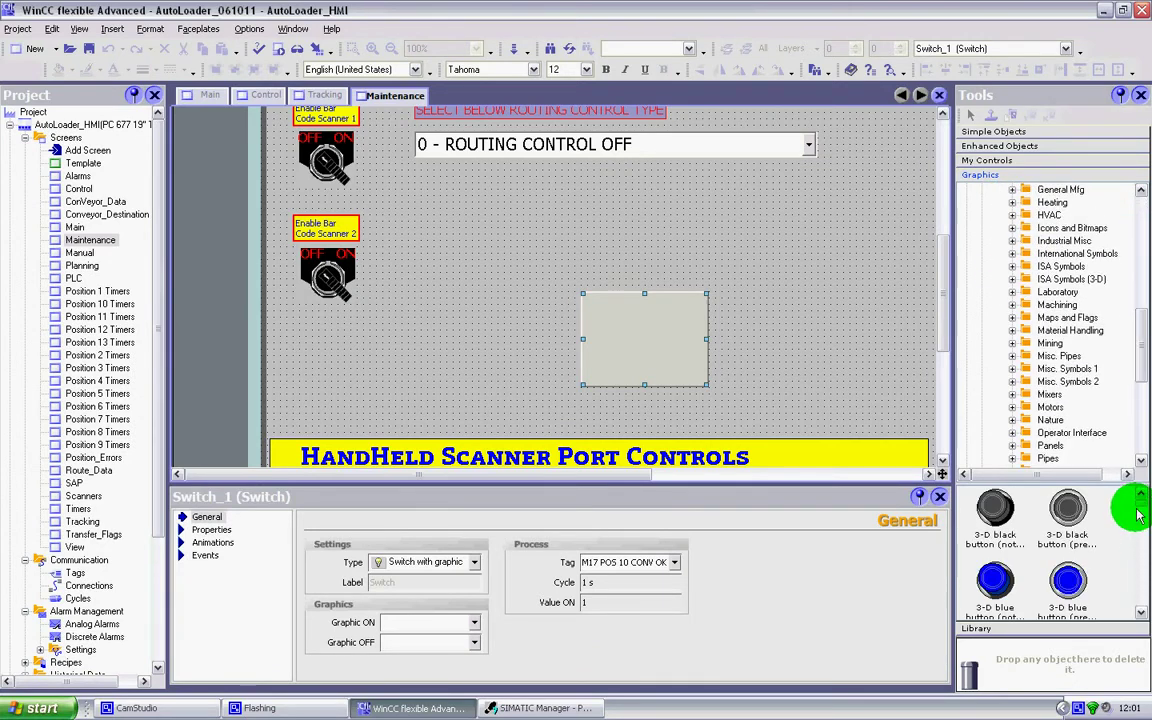
drag(1143, 510, 1147, 558)
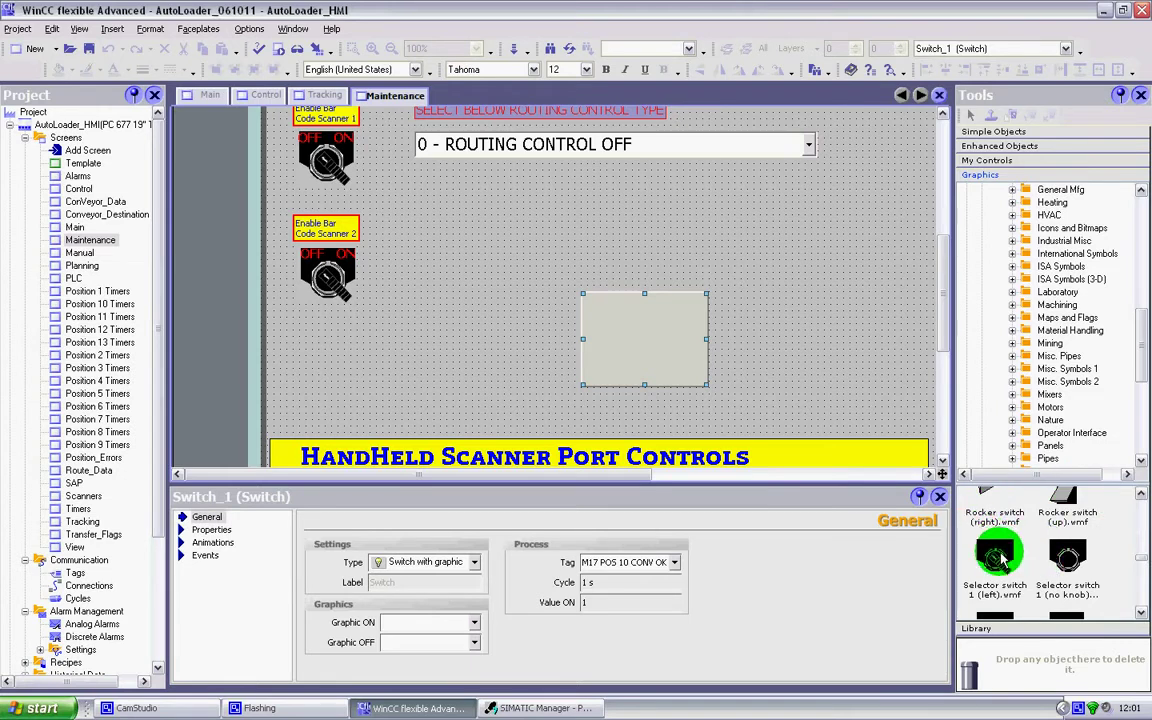
Step: Set the new switch's Graphic ON image to Selector switch 1 (left)_0
click(474, 622)
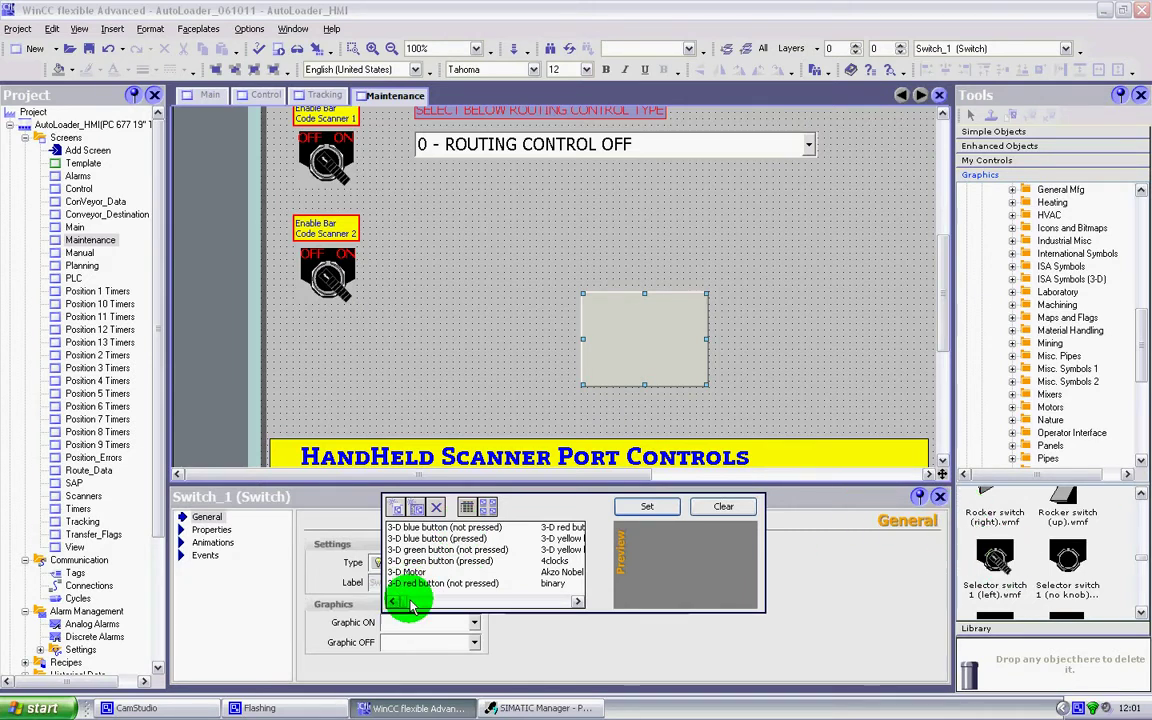
drag(398, 601, 521, 610)
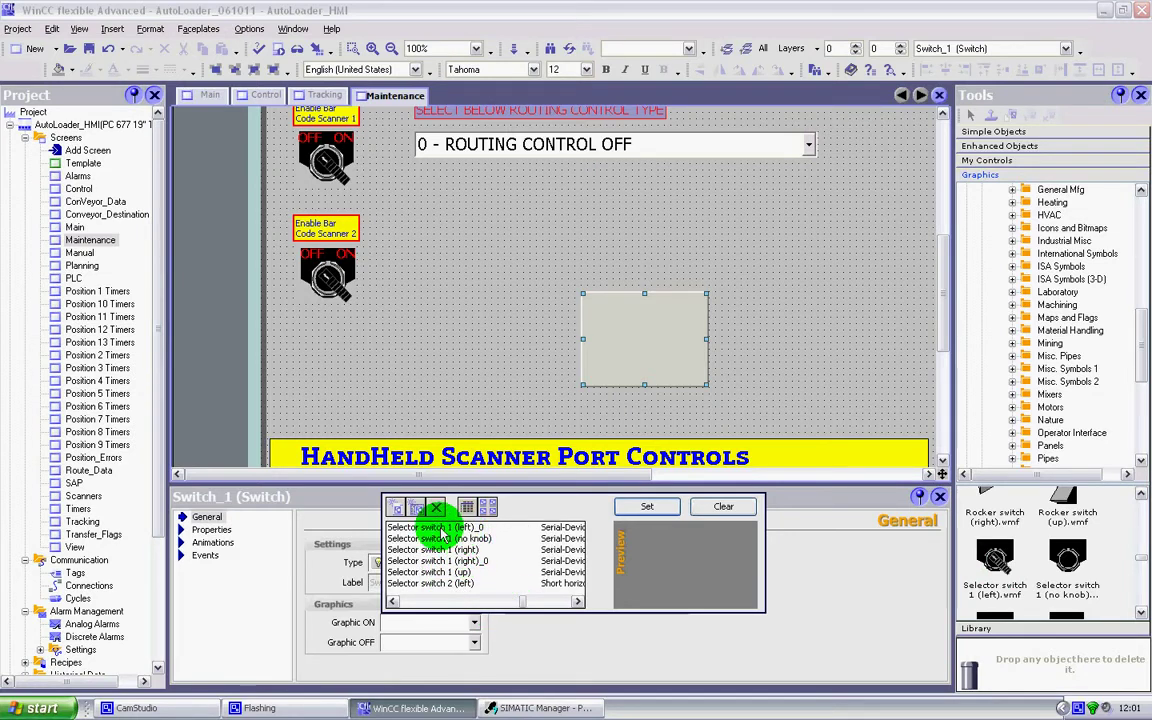
click(440, 529)
click(645, 507)
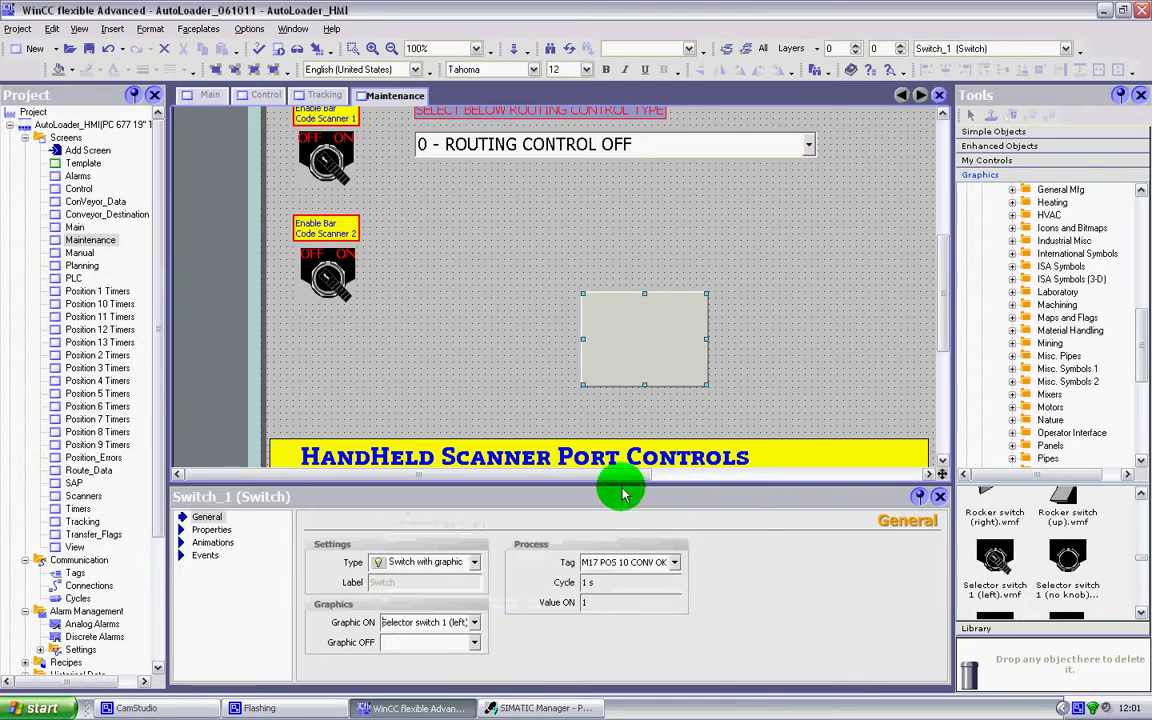
Step: Set the new switch's Graphic OFF image to Selector switch 1 (right)_0
click(475, 644)
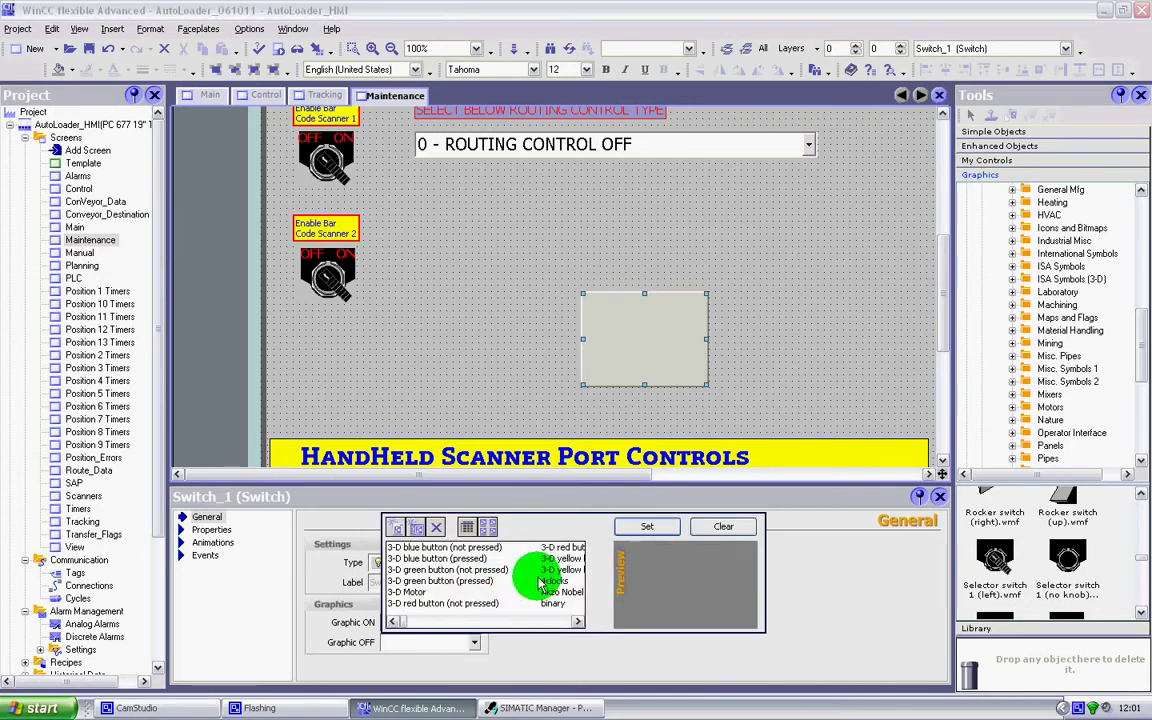
drag(407, 625, 535, 625)
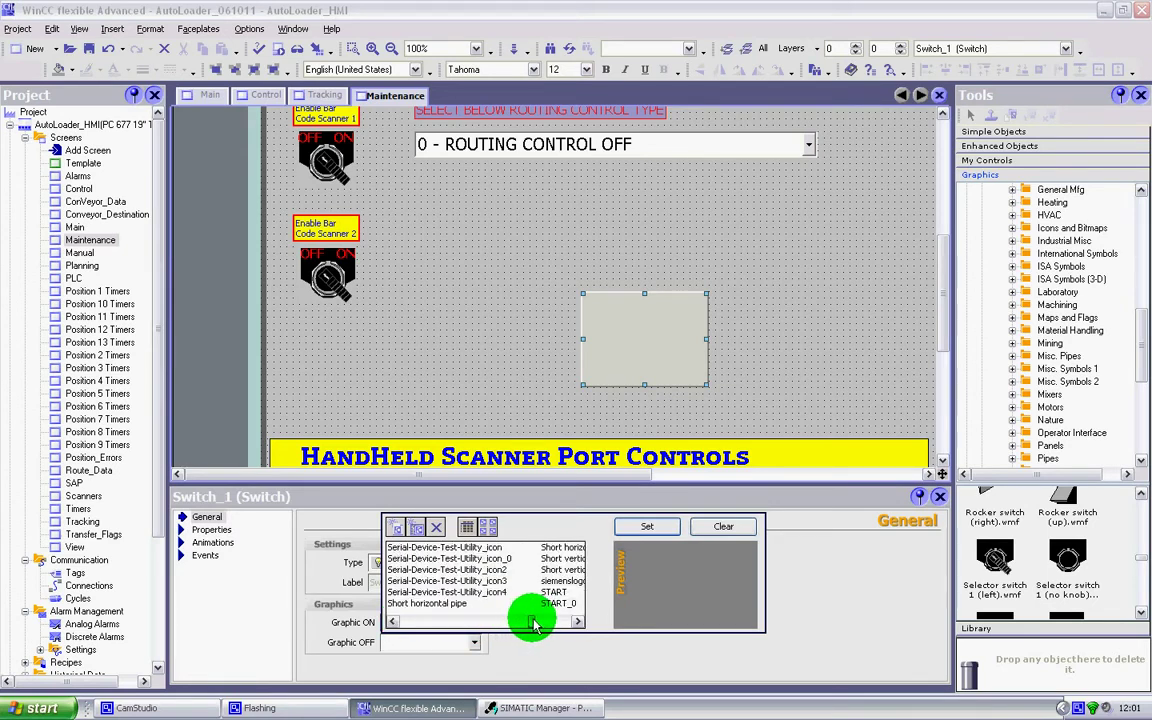
click(393, 622)
click(449, 583)
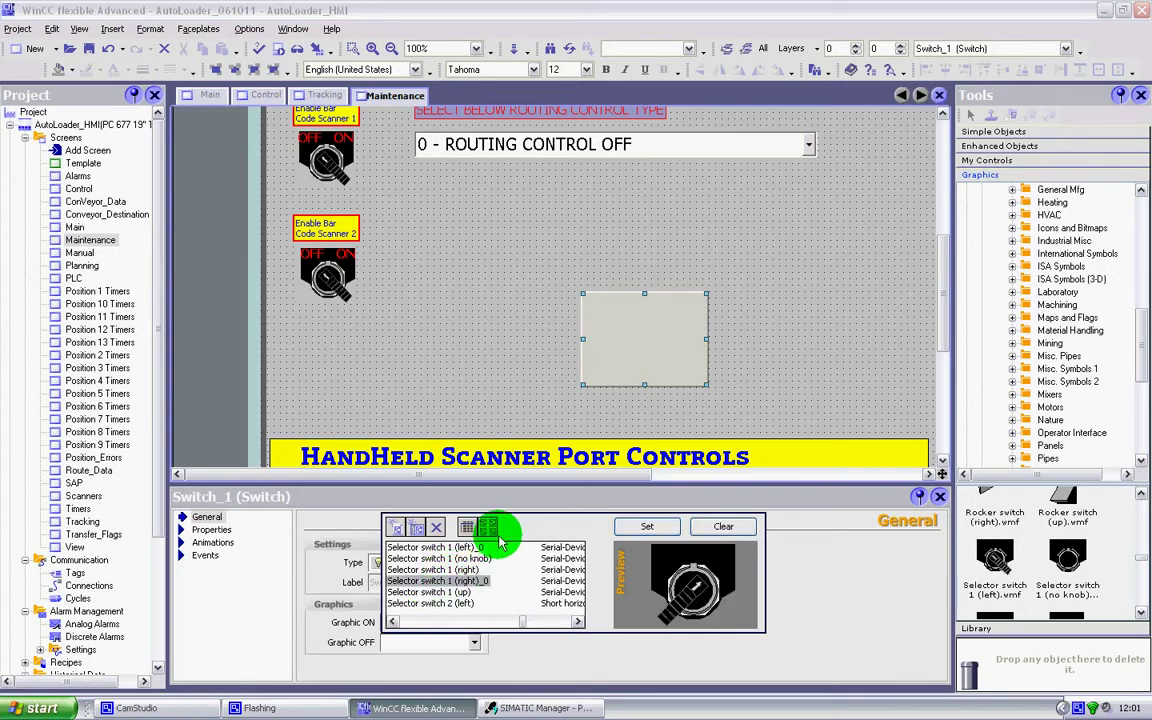
click(647, 526)
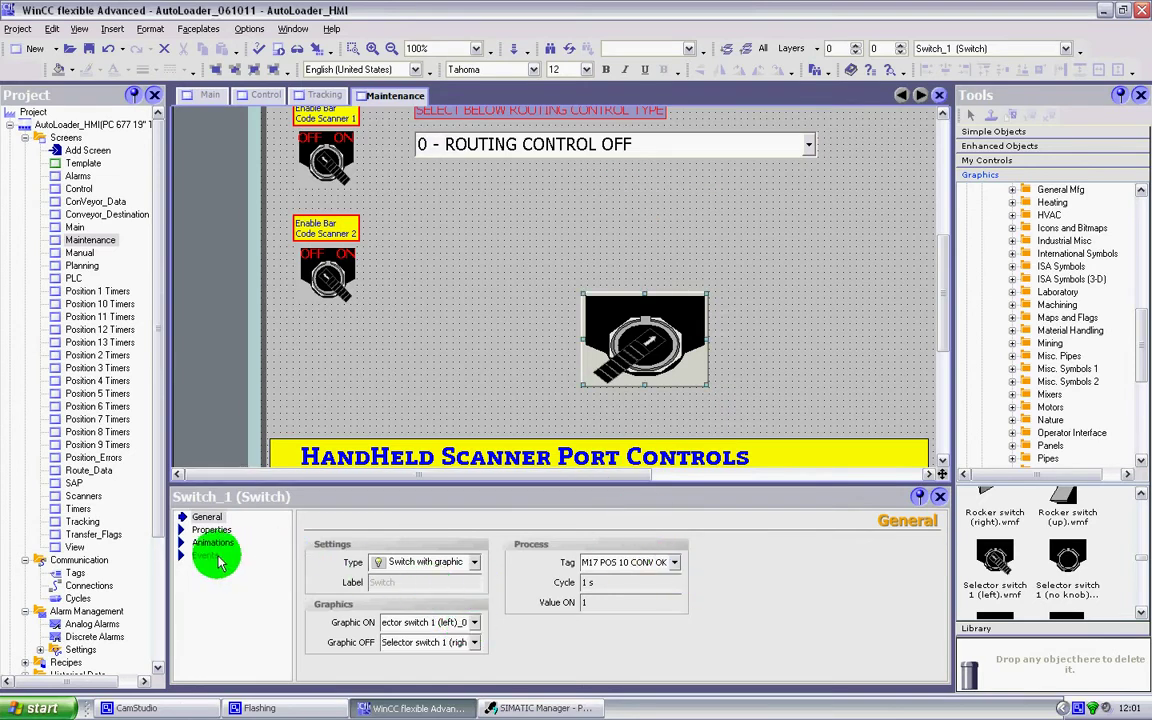
Step: Remove the new switch's 3D border and set its background color to the gray matching the Maintenance screen
click(210, 529)
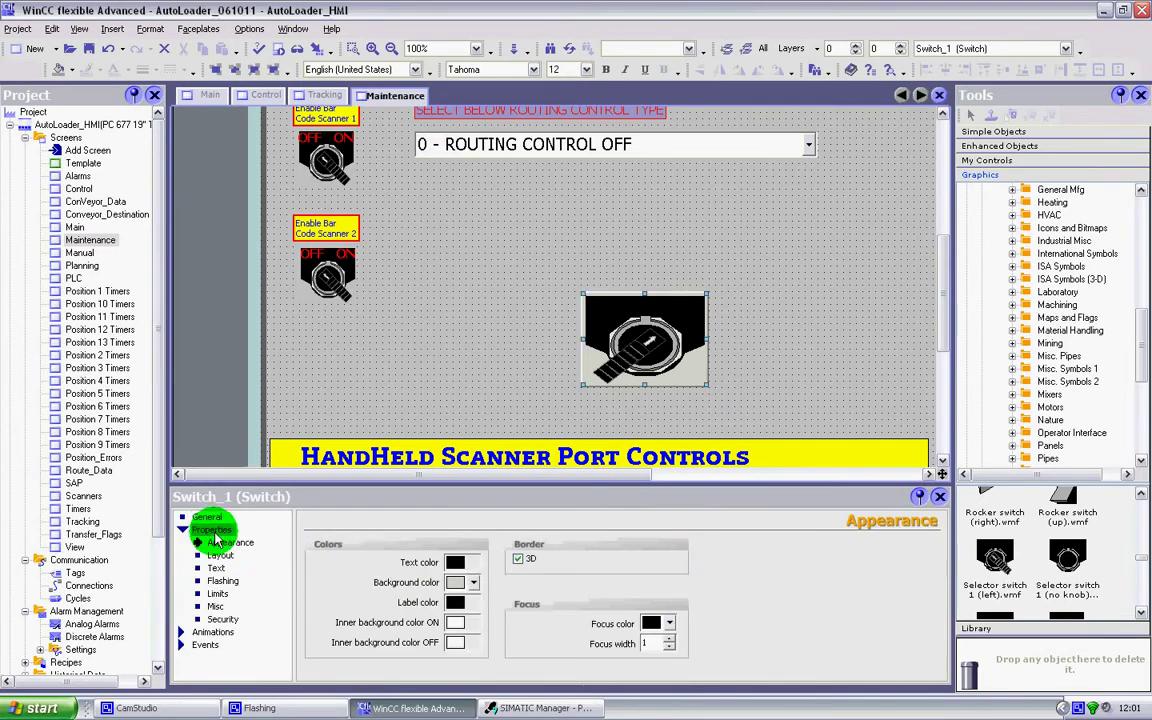
click(521, 562)
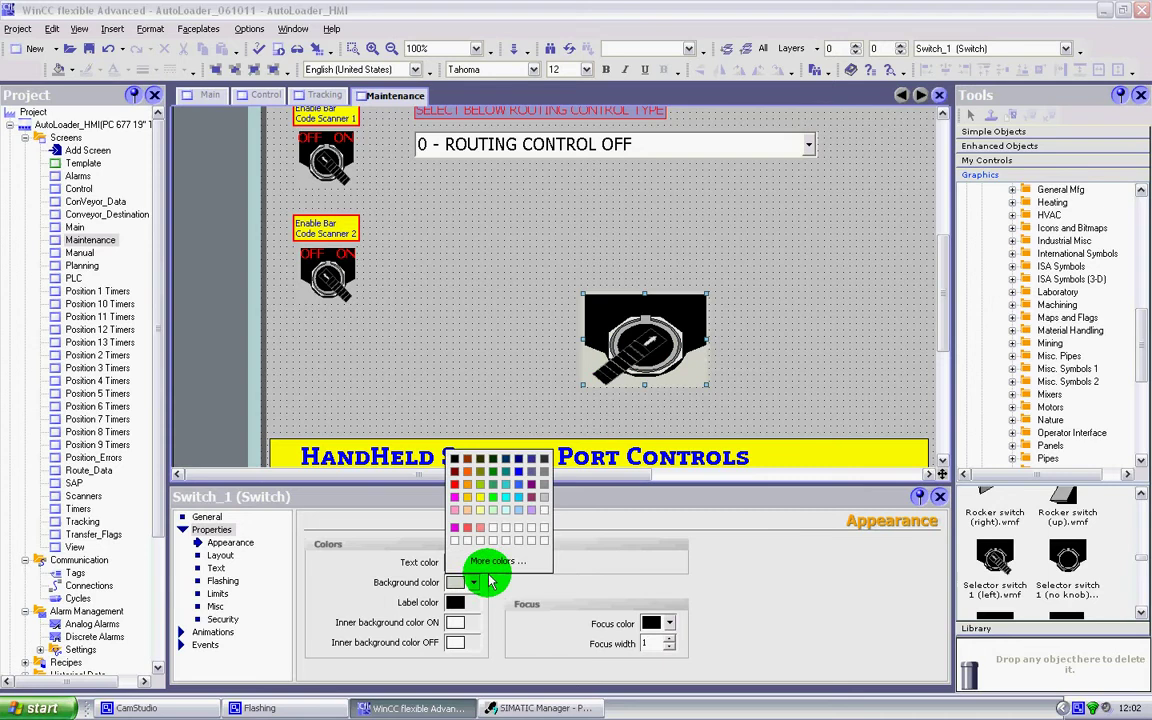
click(544, 485)
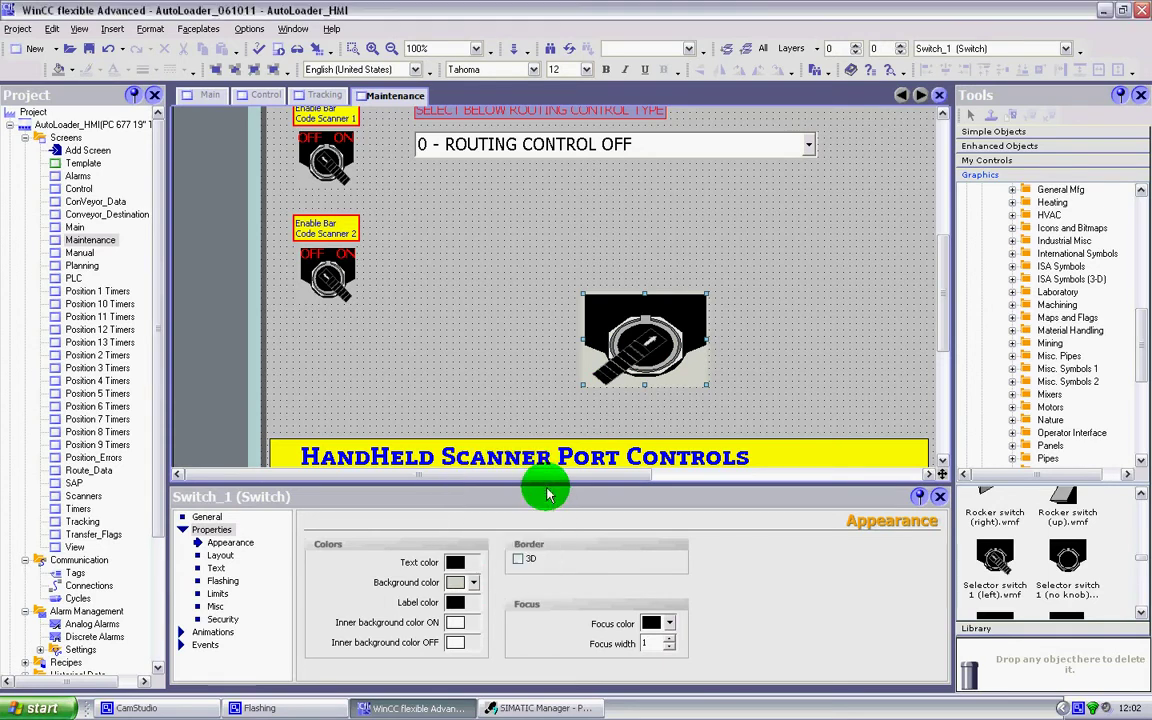
click(474, 583)
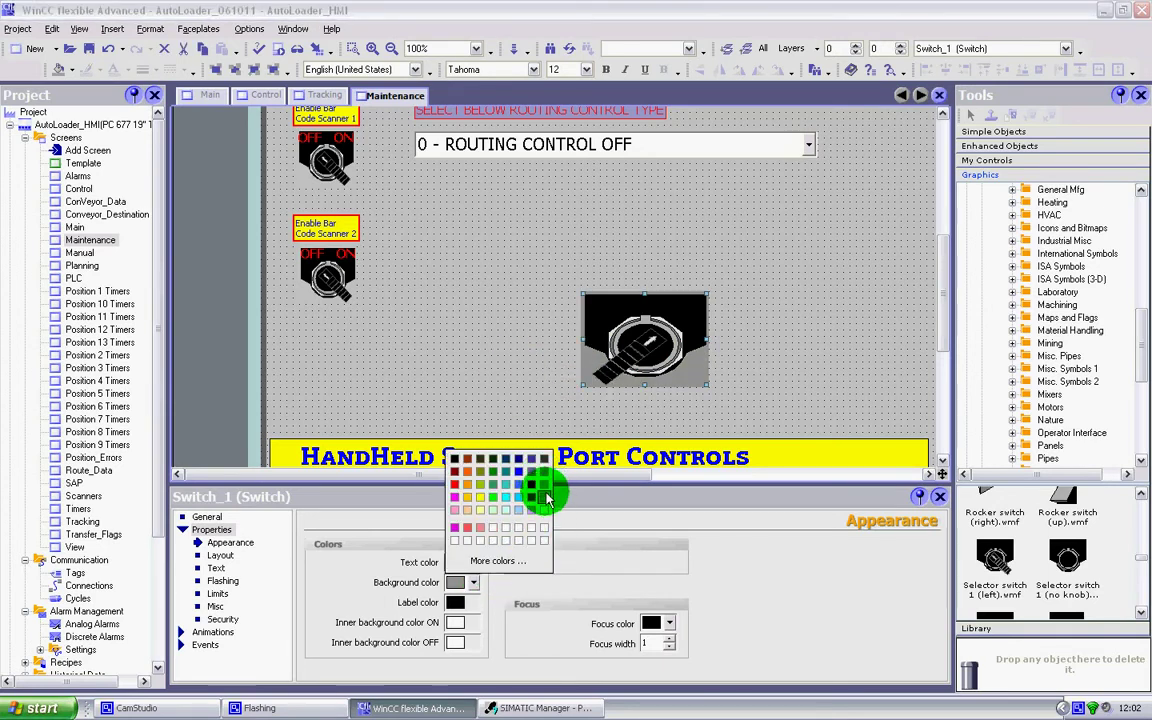
key(Escape)
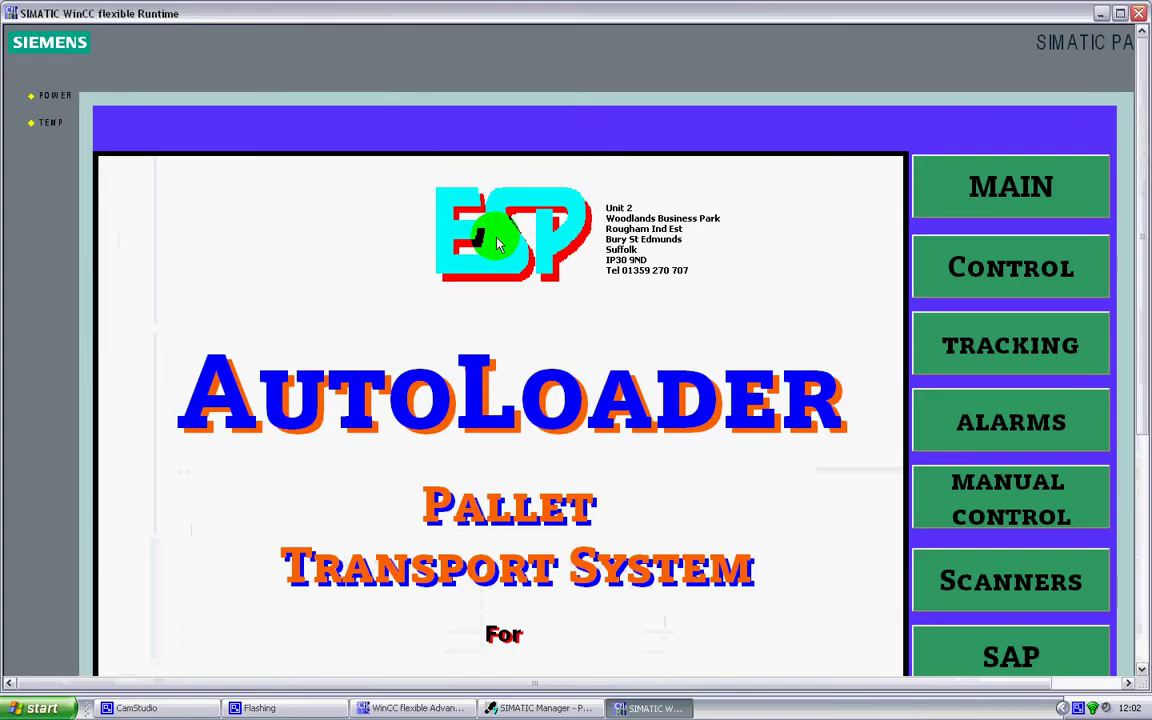
Step: Open the Tracking screen in the AutoLoader runtime and return to it after a brief switch to the WinCC flexible editor
click(955, 240)
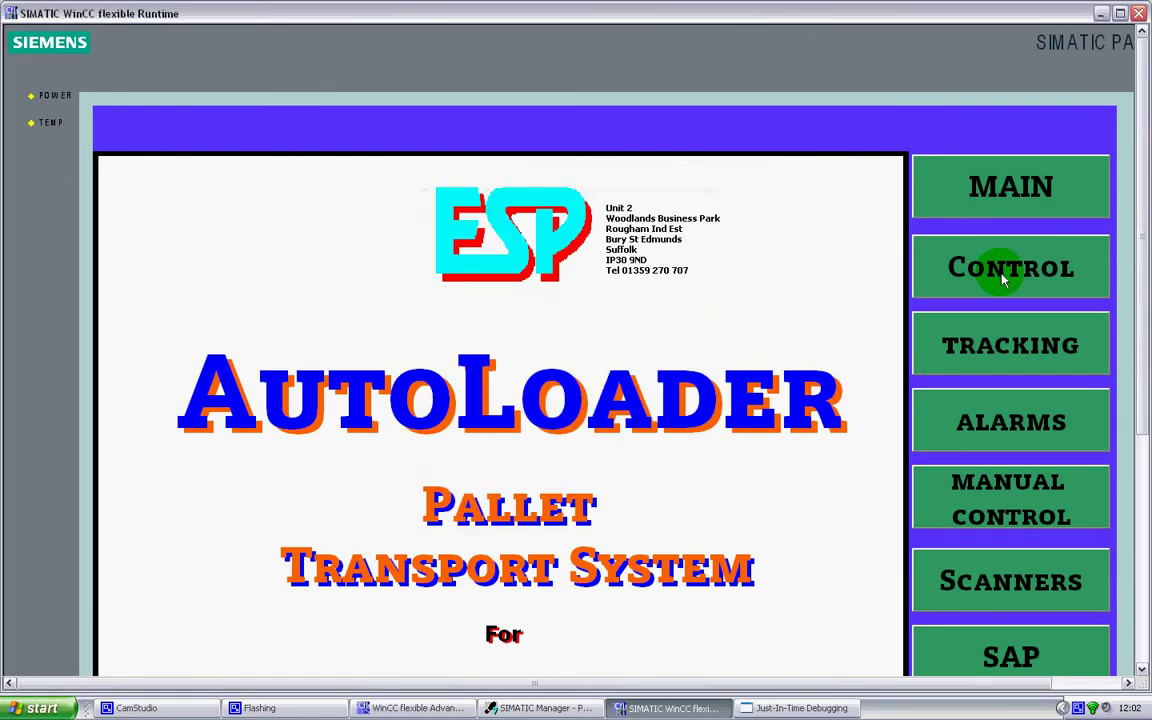
click(1070, 338)
click(370, 707)
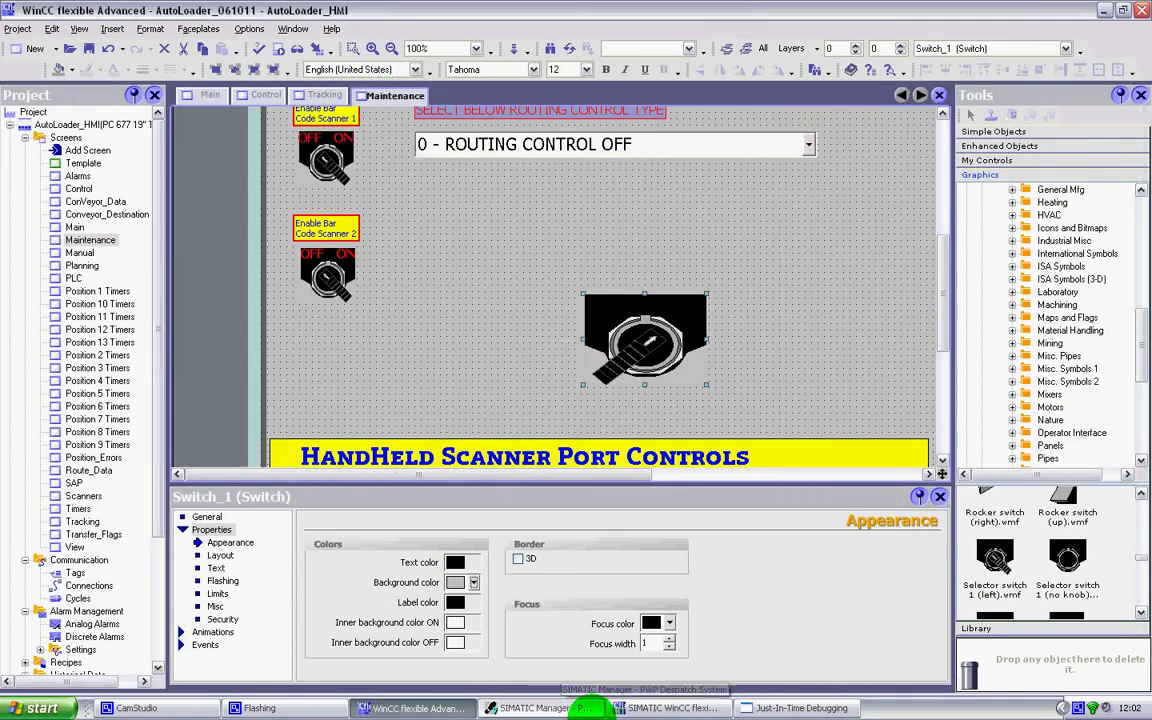
click(674, 707)
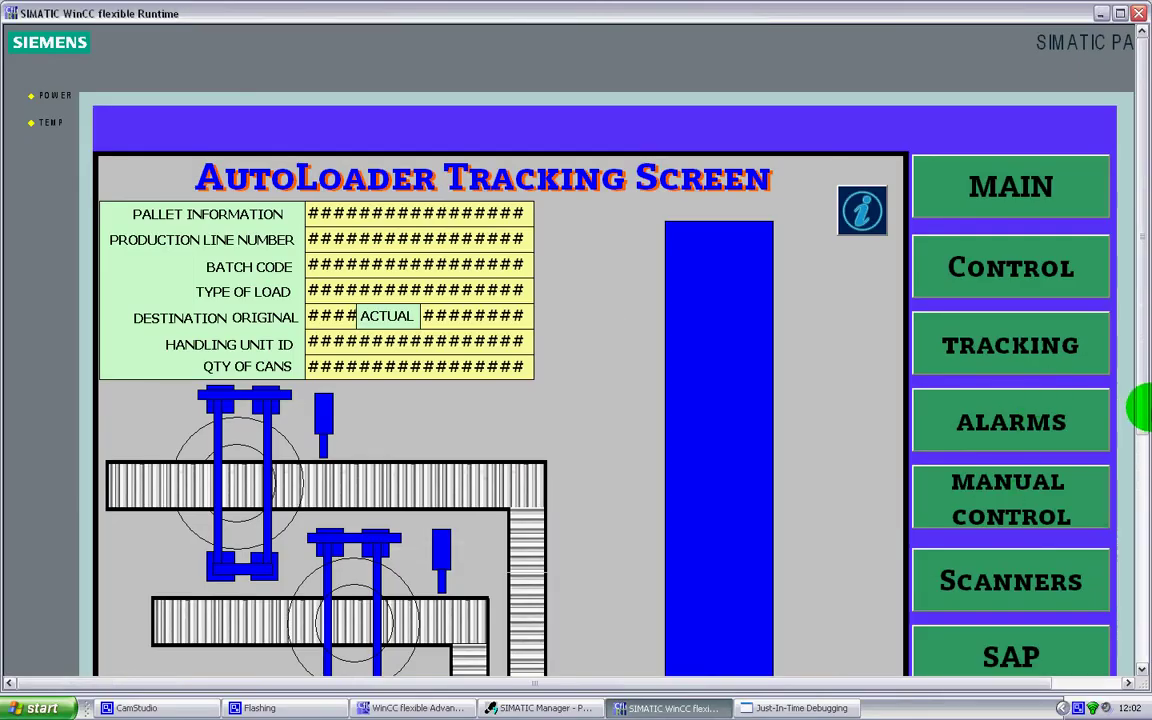
Step: Log on to the runtime with the user name and account password and open the Maintenance screen
drag(1146, 410, 1126, 617)
click(1028, 437)
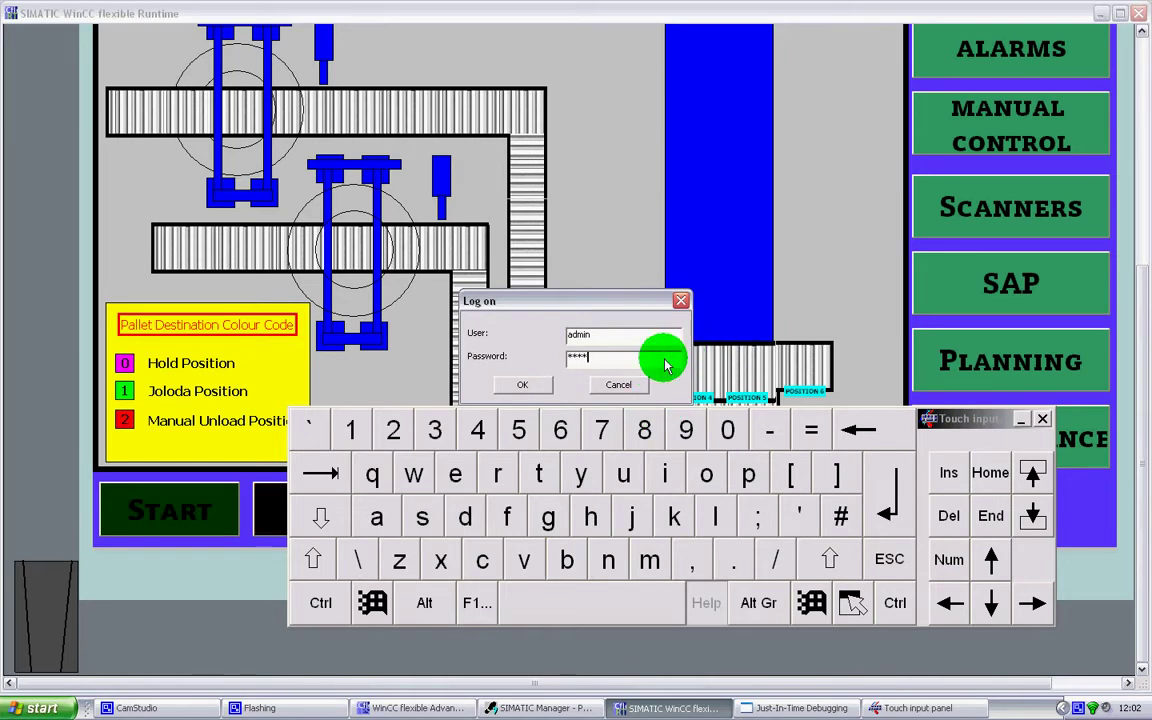
click(548, 387)
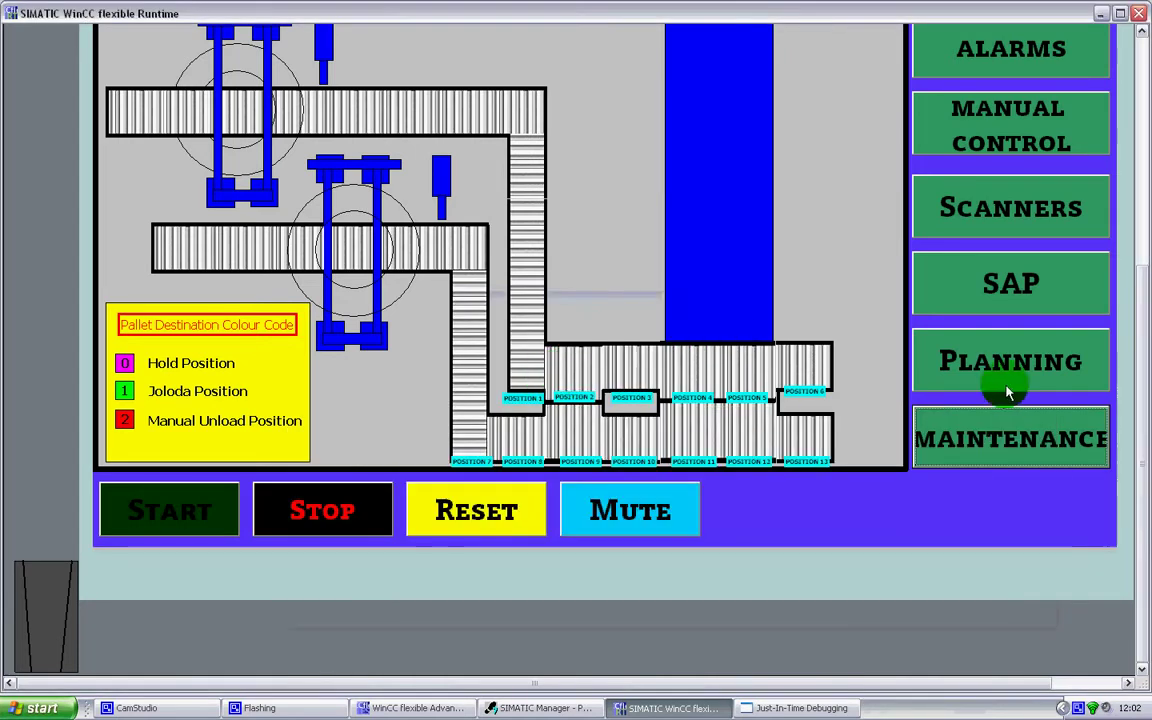
click(990, 420)
Step: Try to toggle the new selector switch on the runtime's Maintenance screen, and close the runtime
click(482, 248)
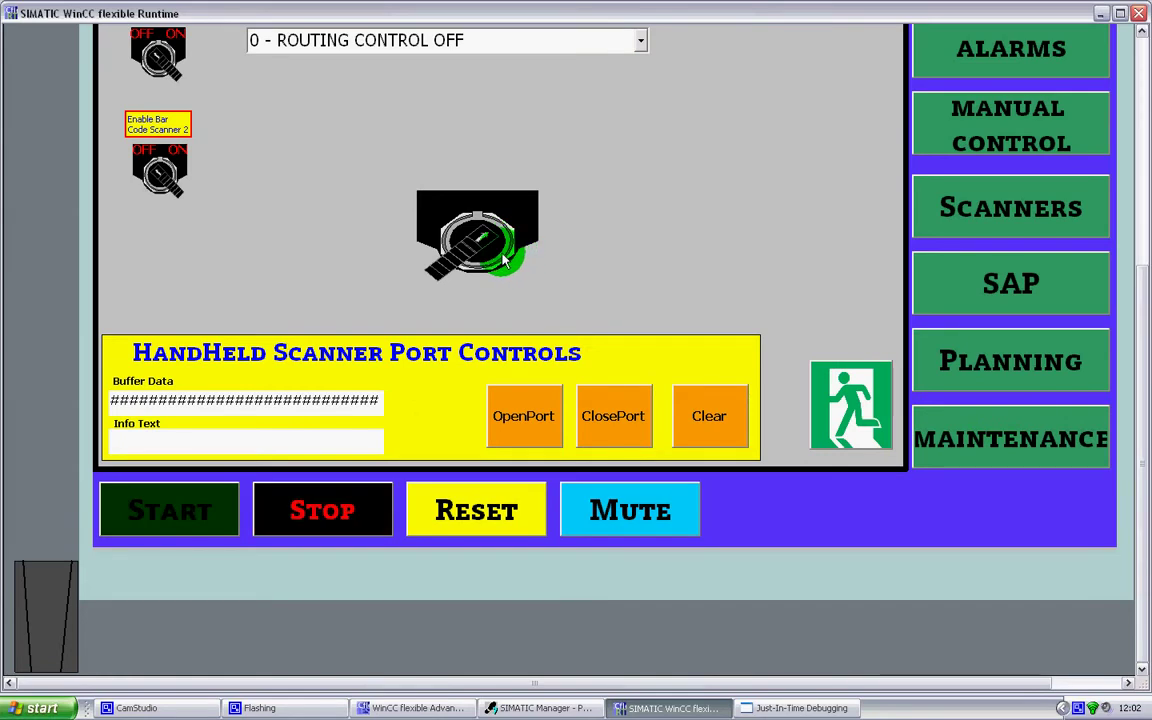
click(545, 231)
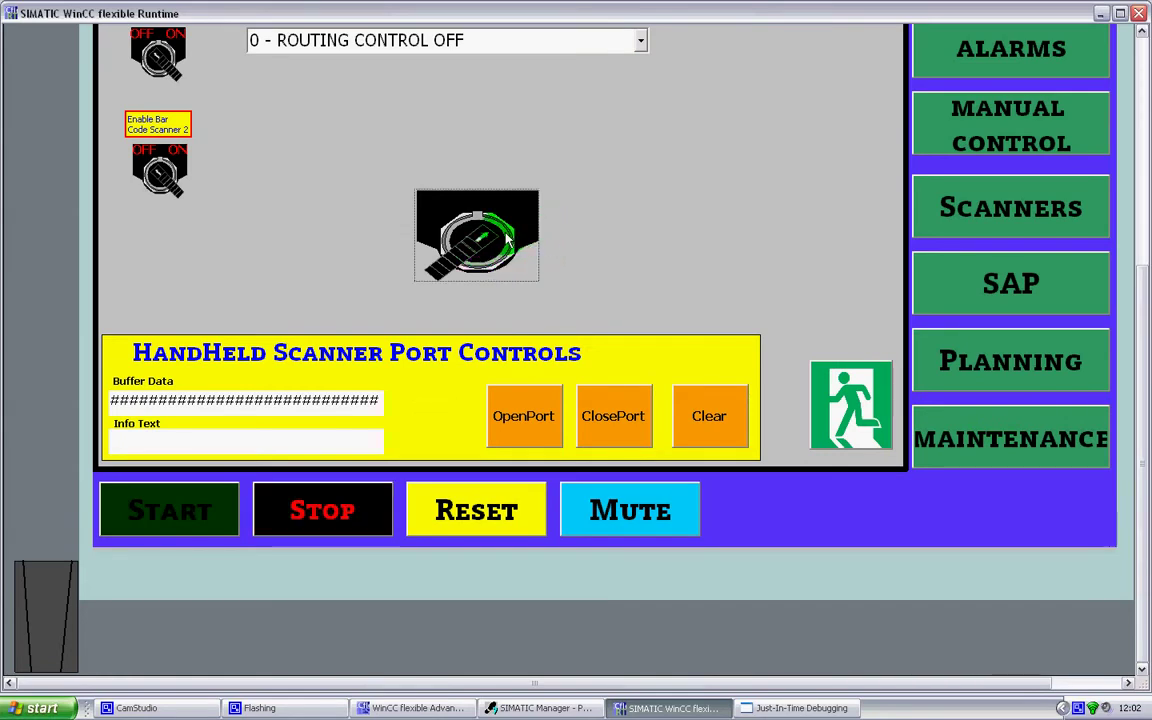
click(427, 246)
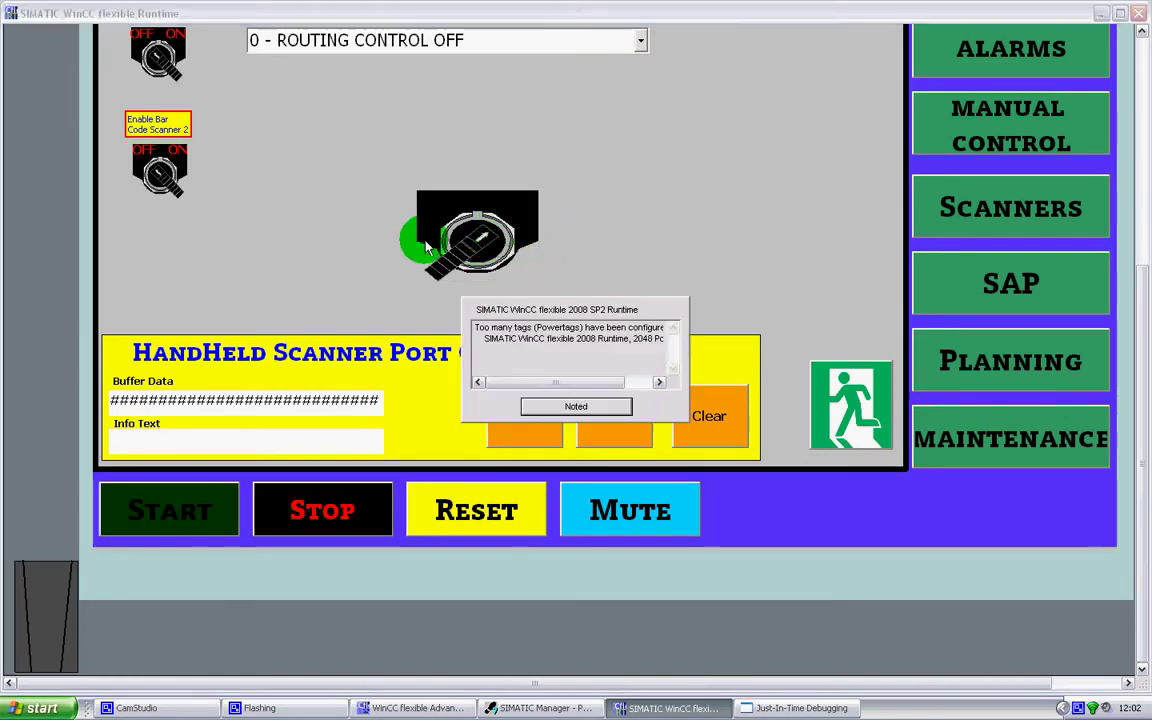
click(578, 407)
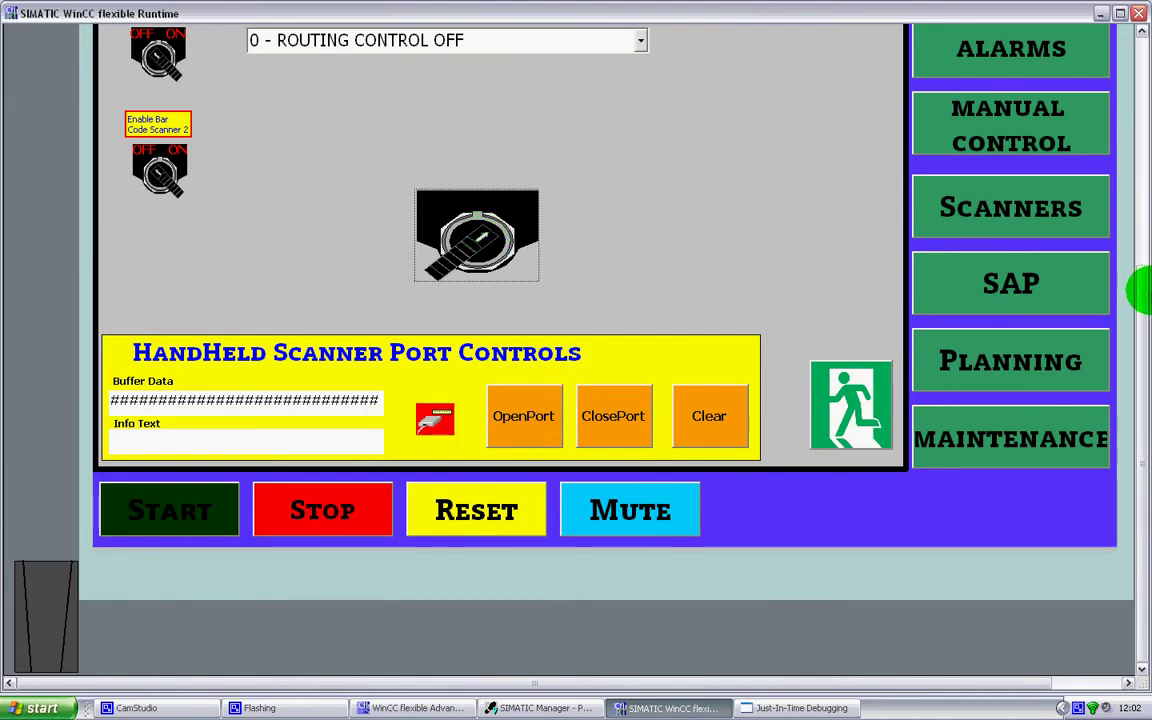
scroll(1143, 282, up, 1)
drag(1143, 282, 1140, 172)
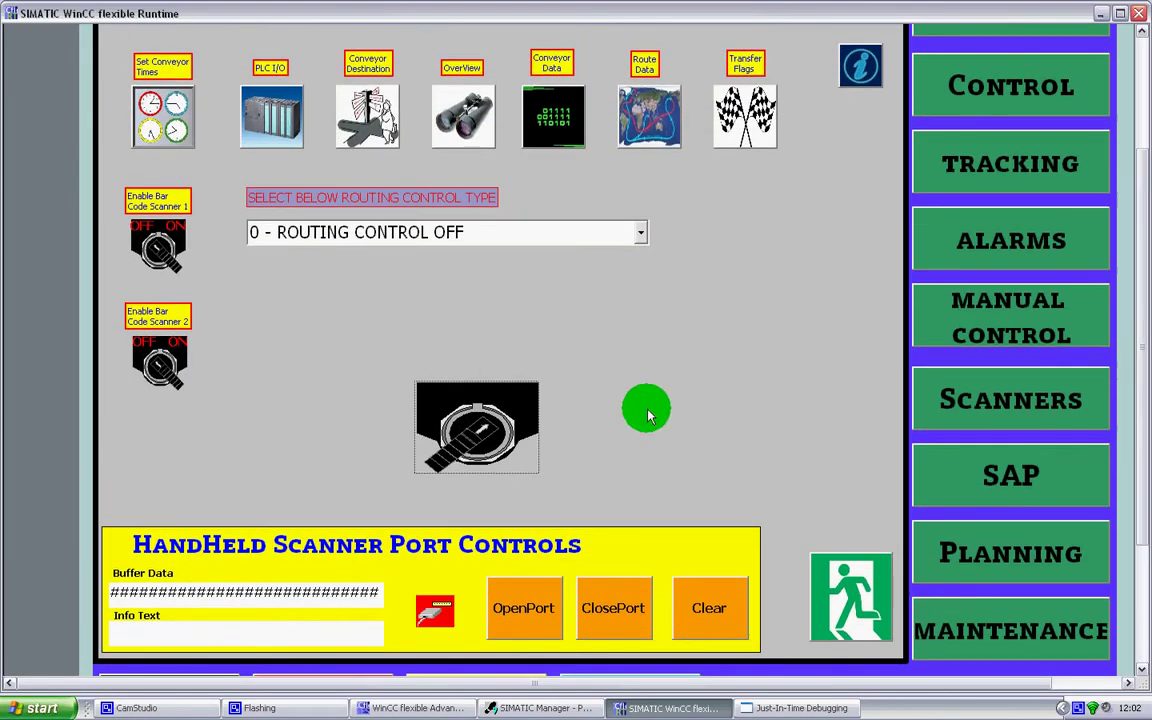
click(1139, 14)
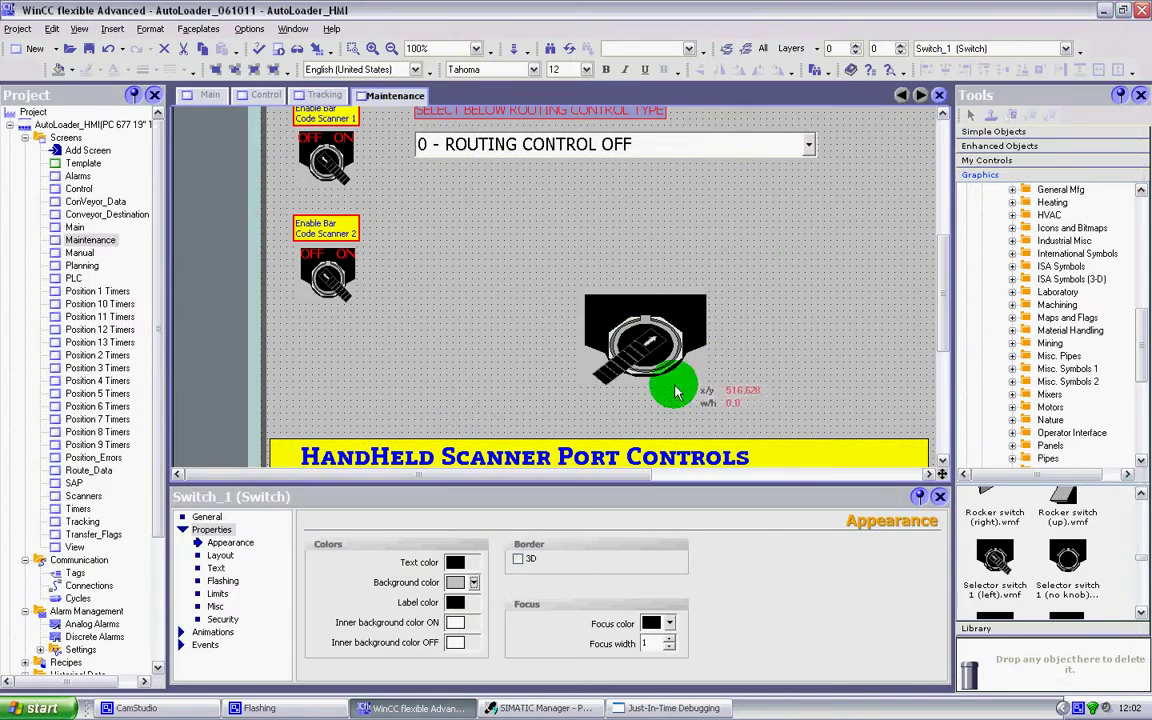
click(610, 411)
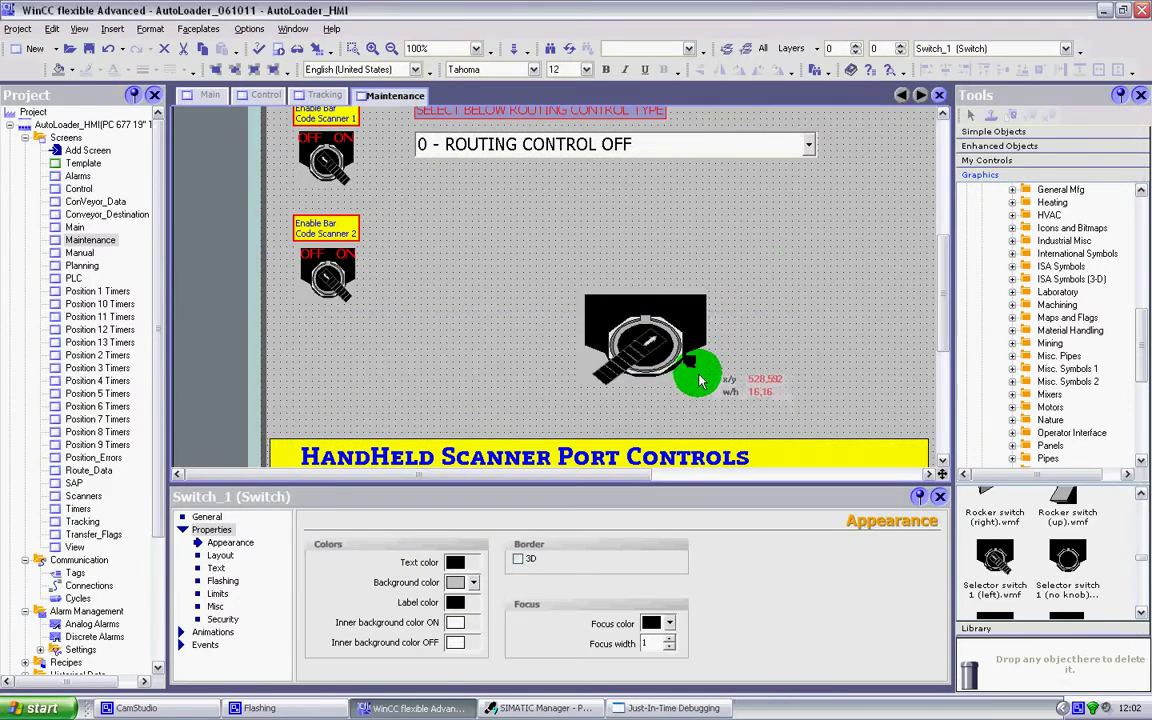
drag(671, 372, 738, 394)
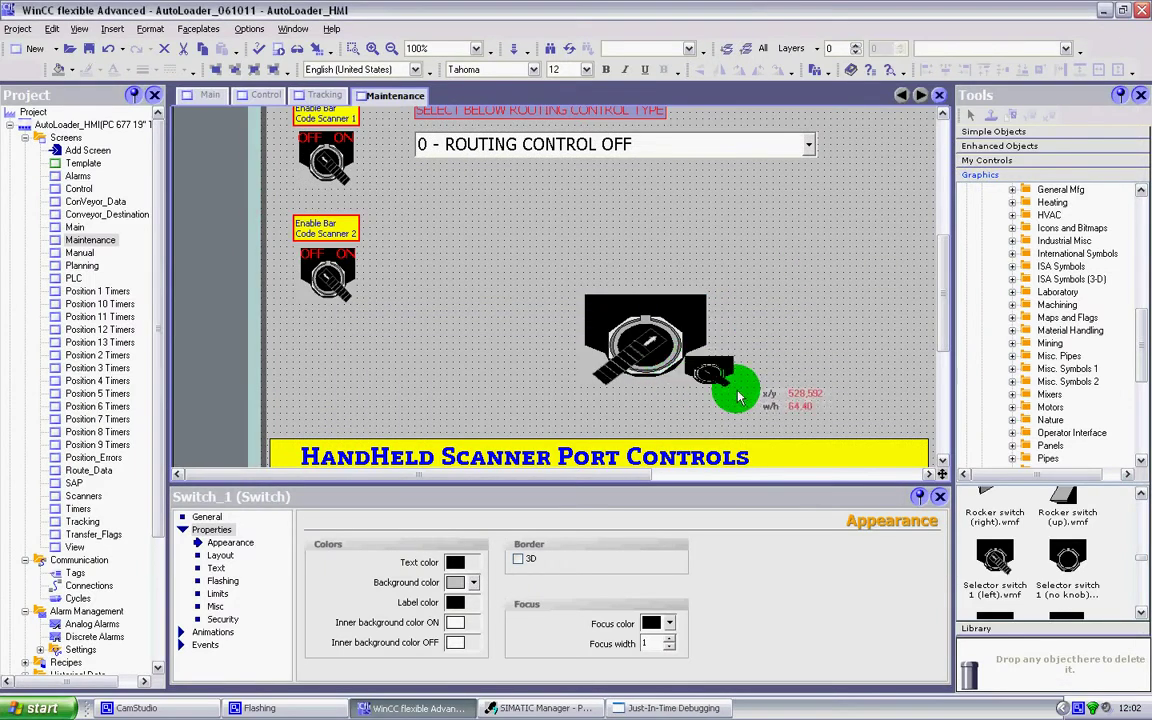
click(735, 380)
Step: Shrink the new selector switch to roughly the size of the bar code scanner switches
click(706, 386)
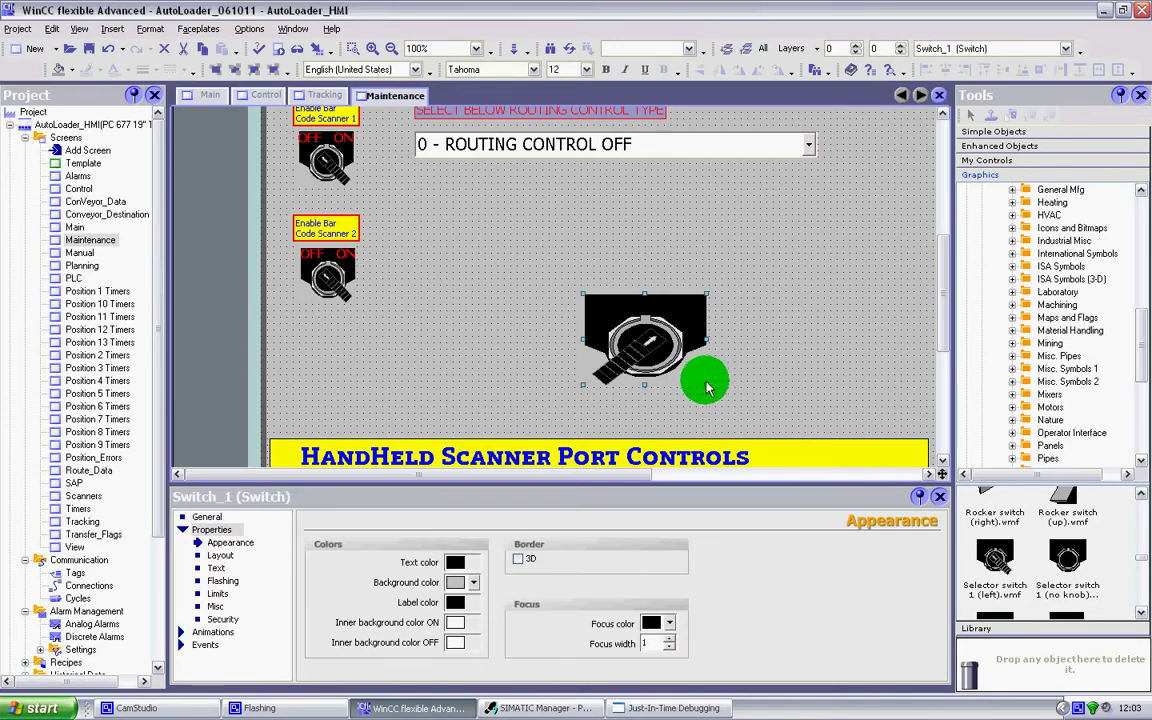
drag(706, 386, 636, 338)
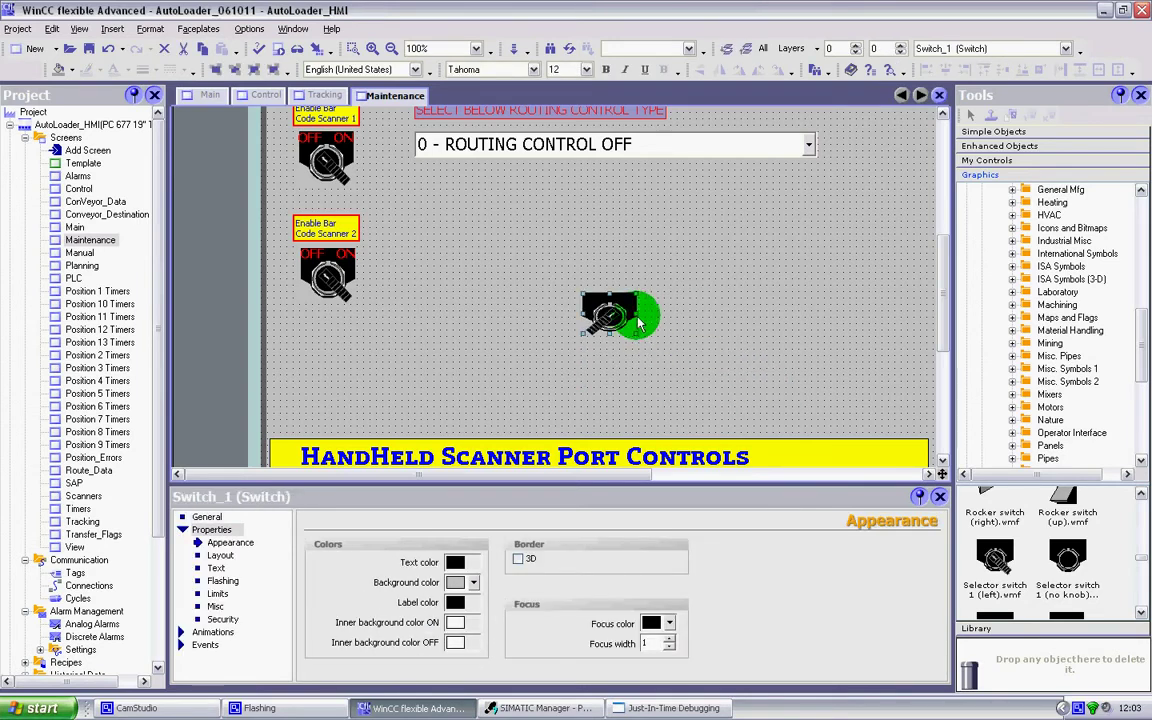
Step: Add a text field between the routing control list and the new selector switch, with the text ON
click(337, 258)
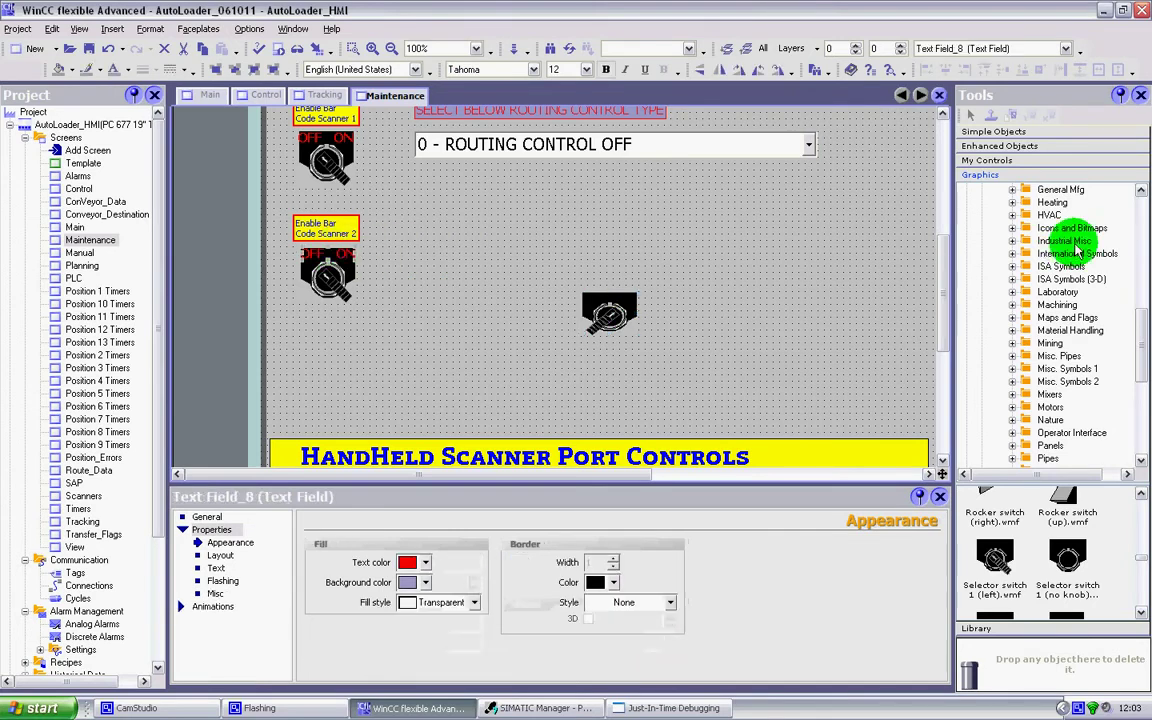
click(1036, 136)
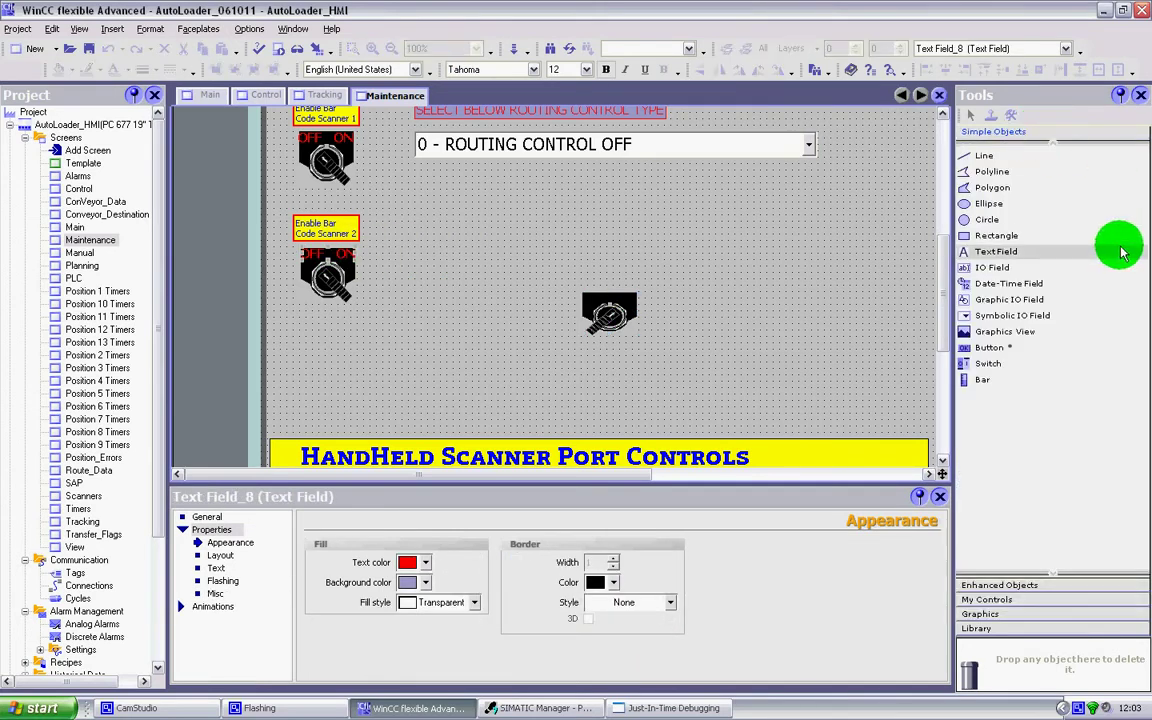
click(1008, 253)
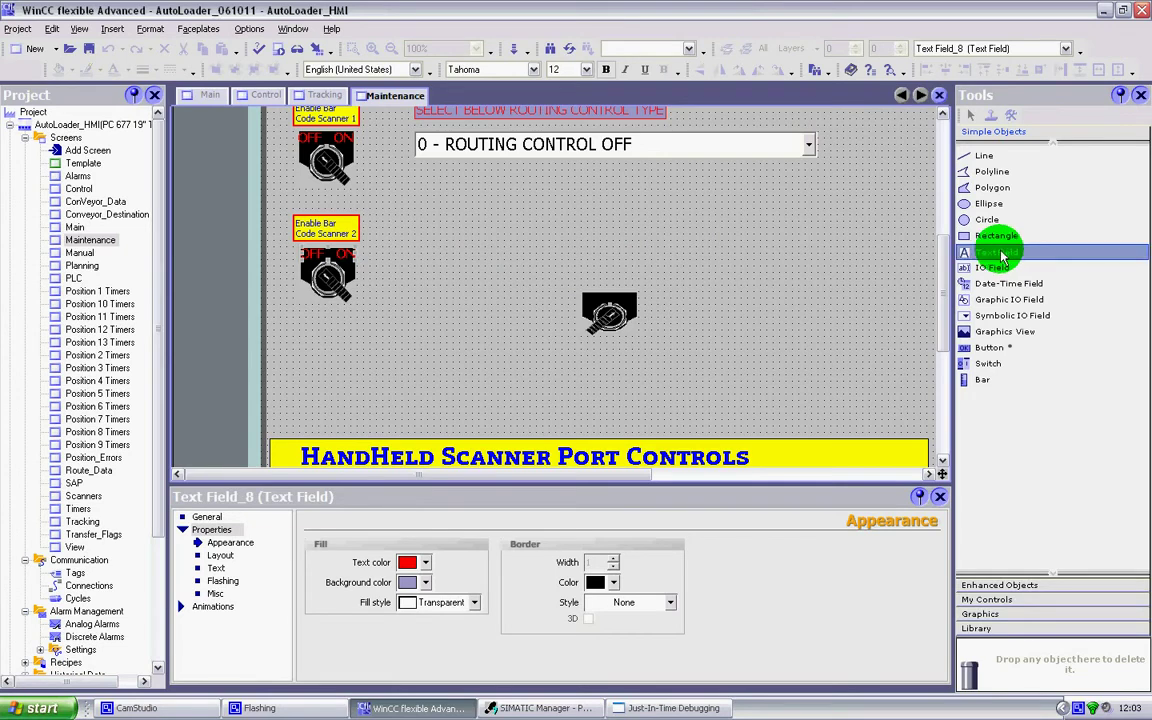
click(553, 196)
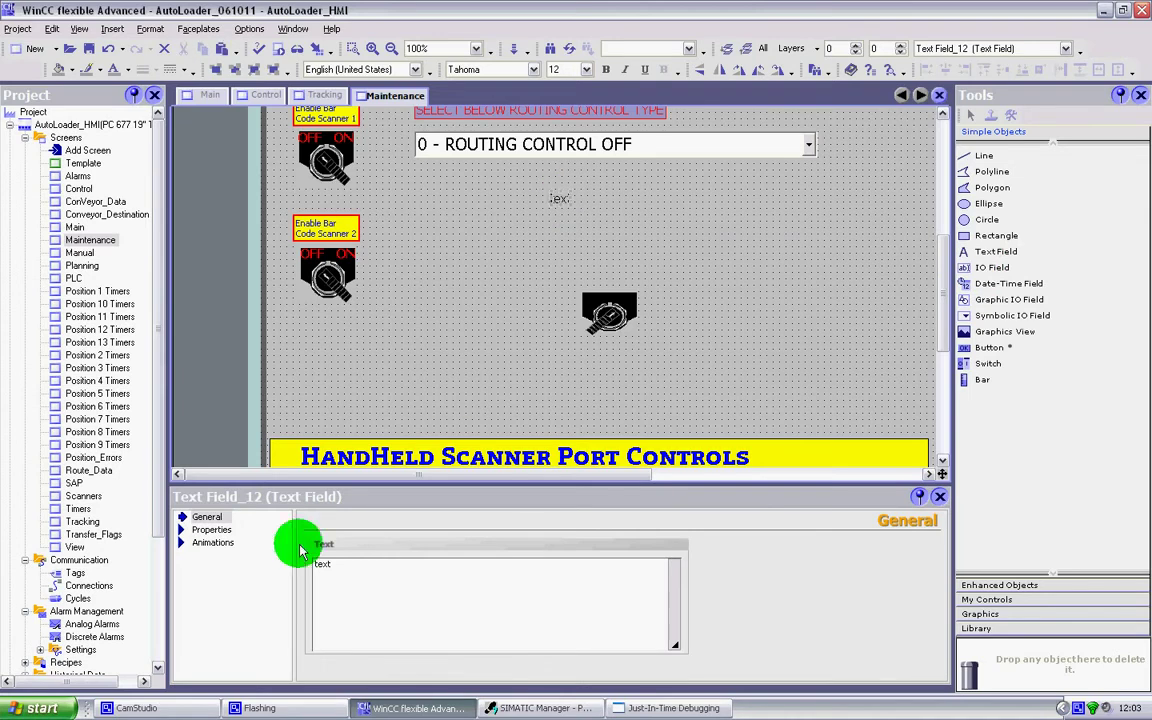
double_click(325, 564)
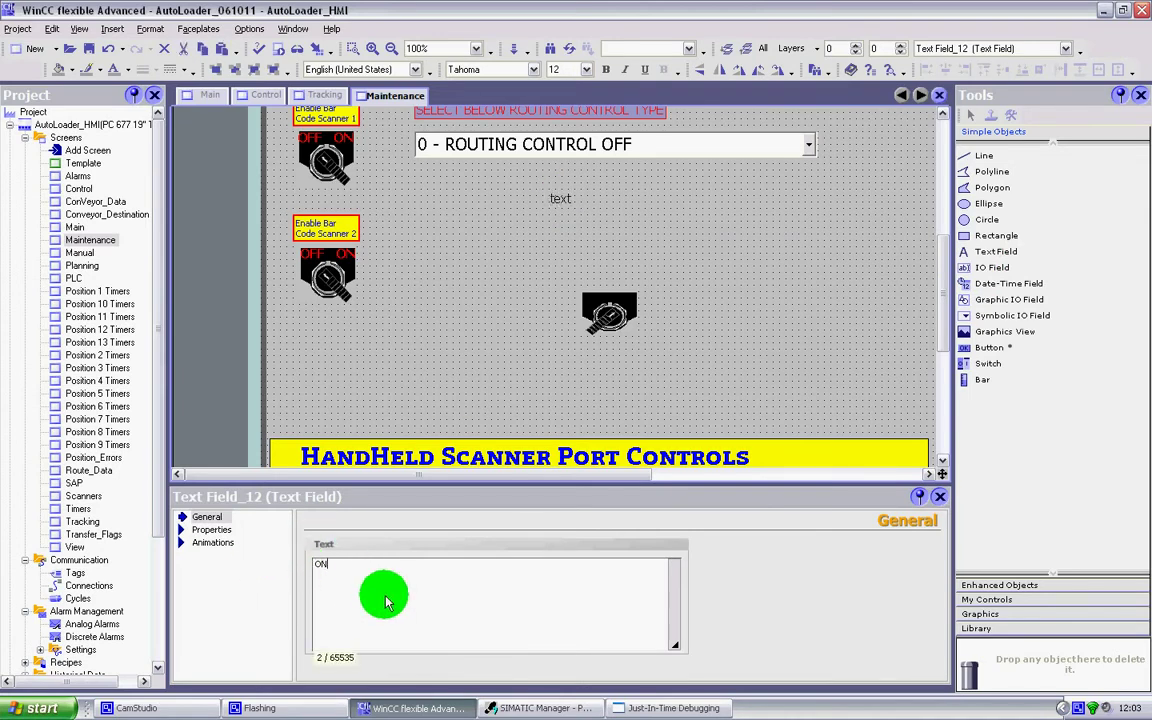
click(505, 215)
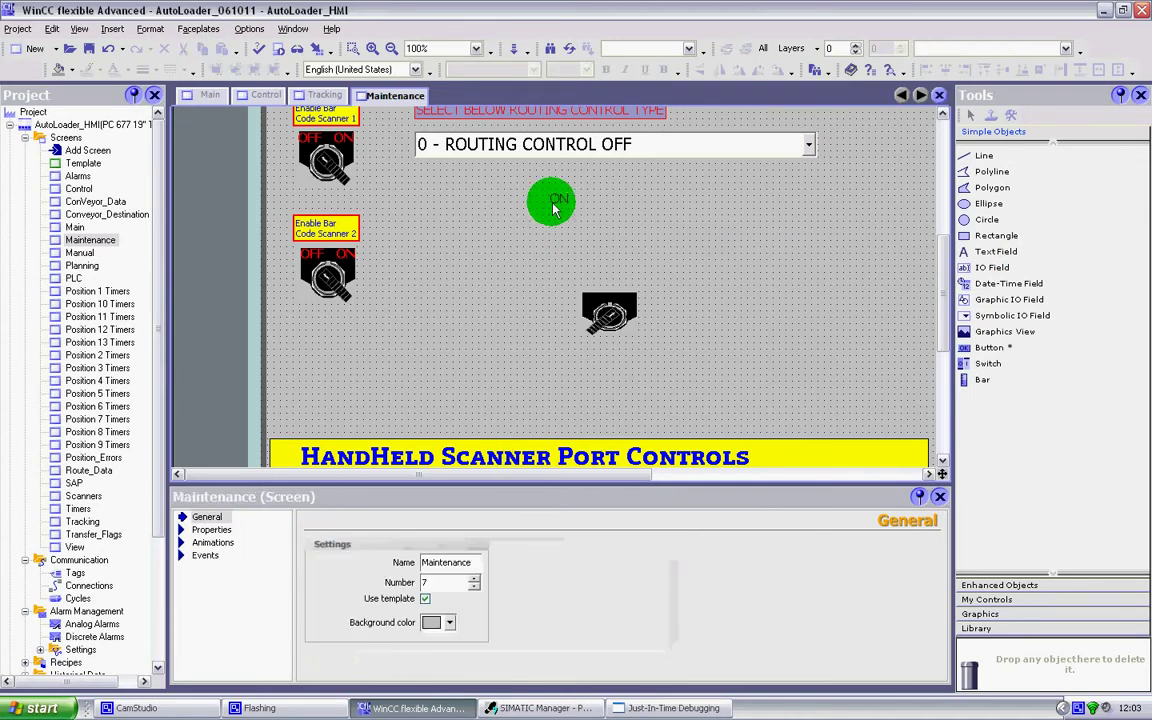
Step: Set the ON label's text color to red and place it over the upper-left corner of the new selector switch
click(553, 198)
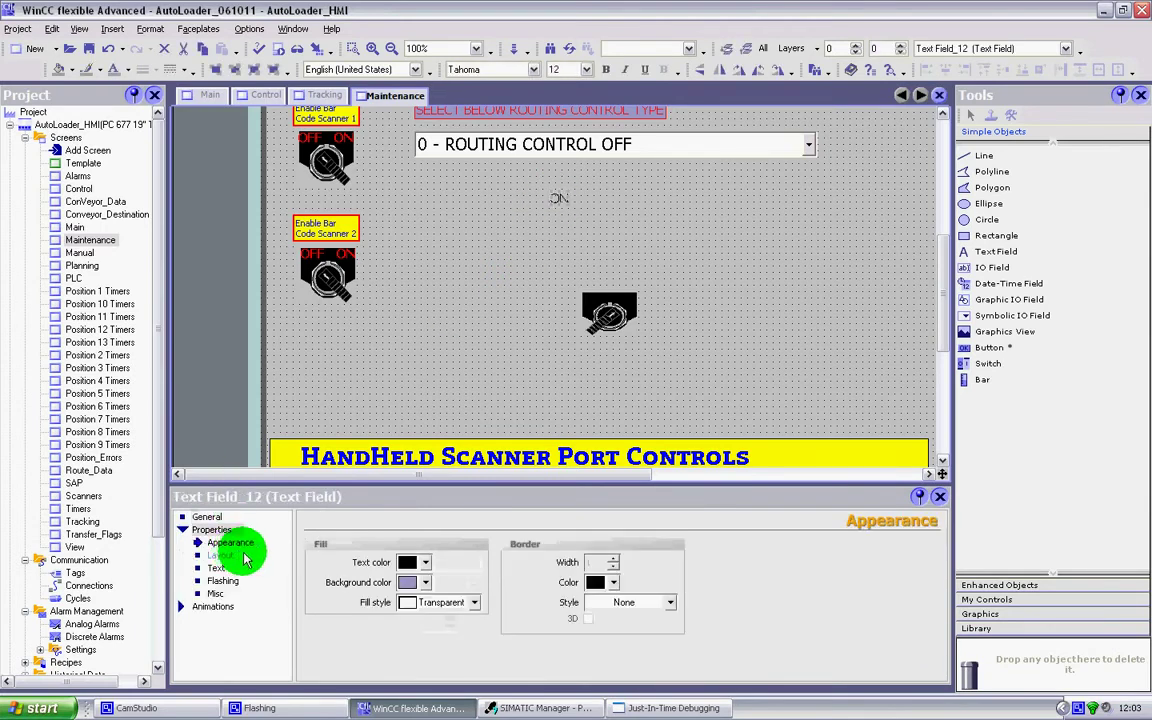
click(425, 582)
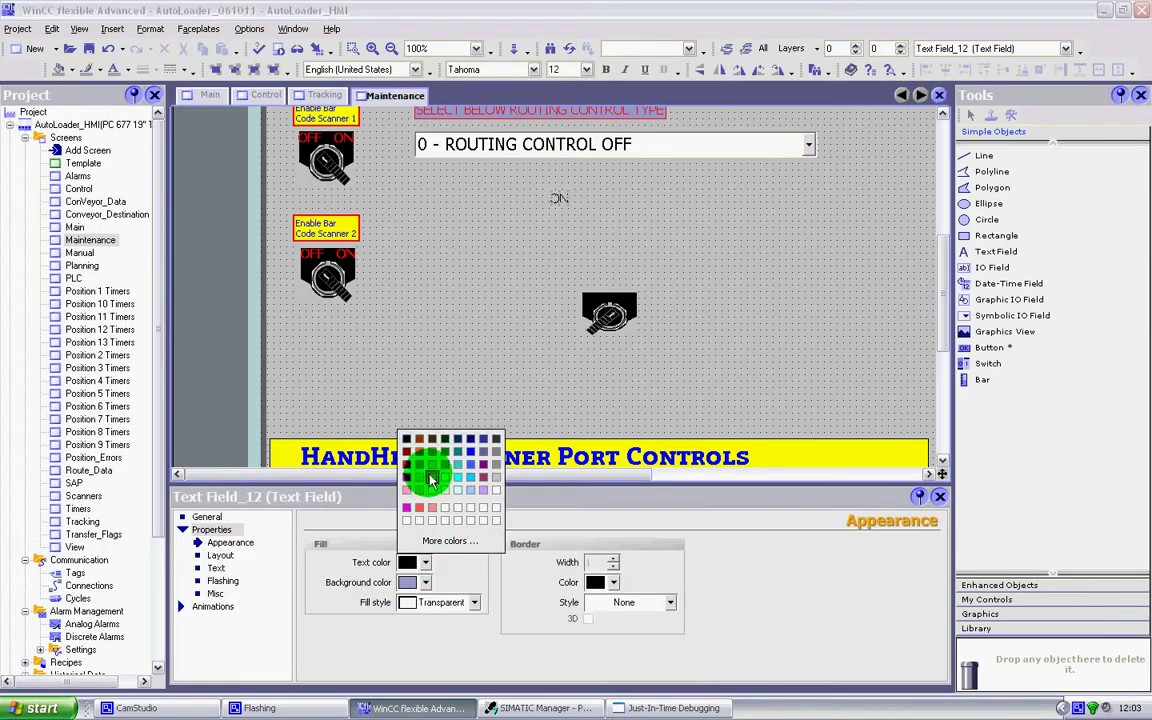
click(408, 465)
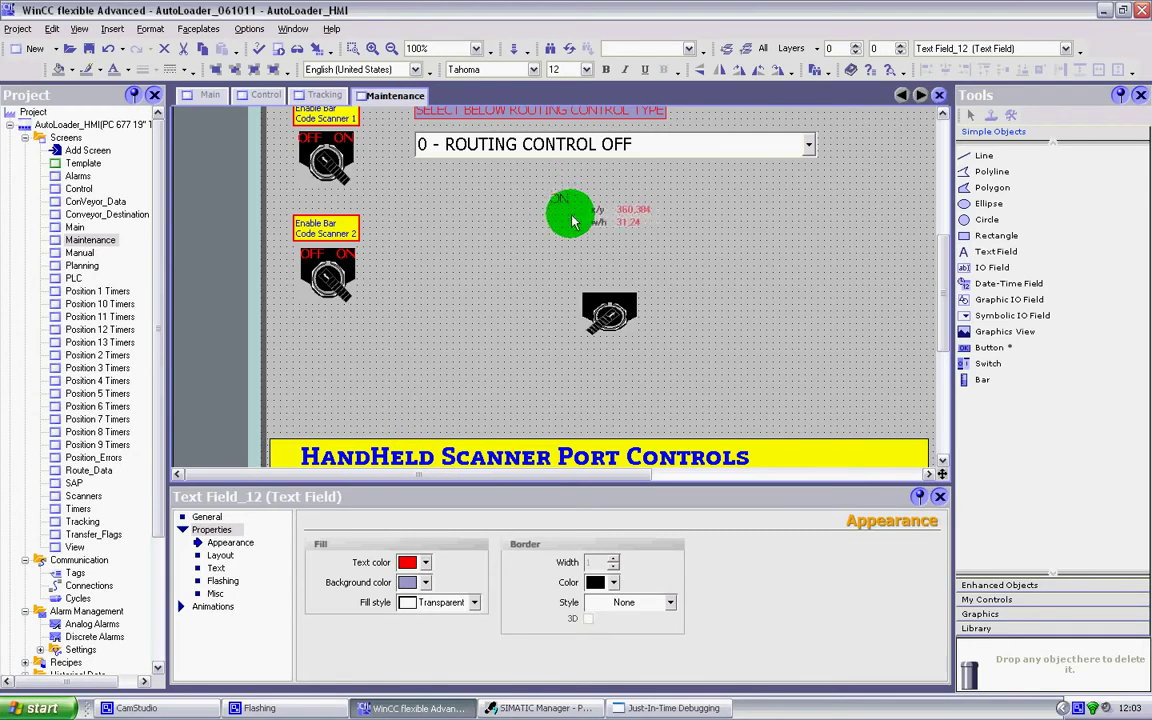
drag(591, 302, 591, 302)
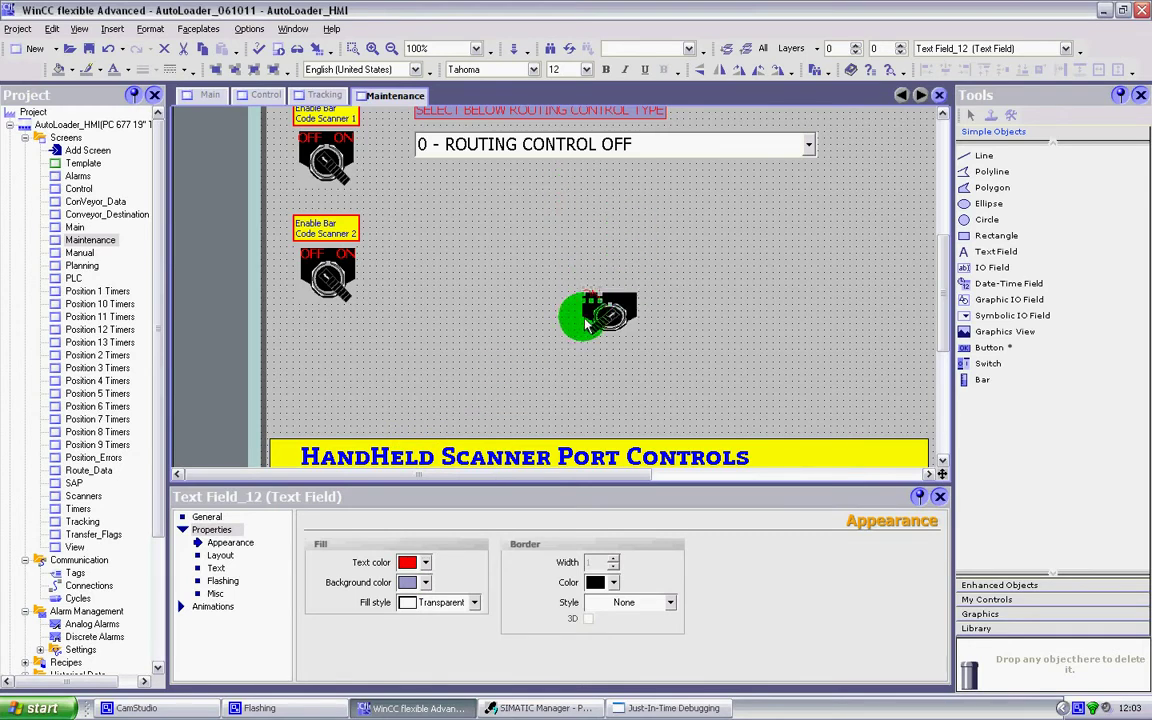
click(686, 284)
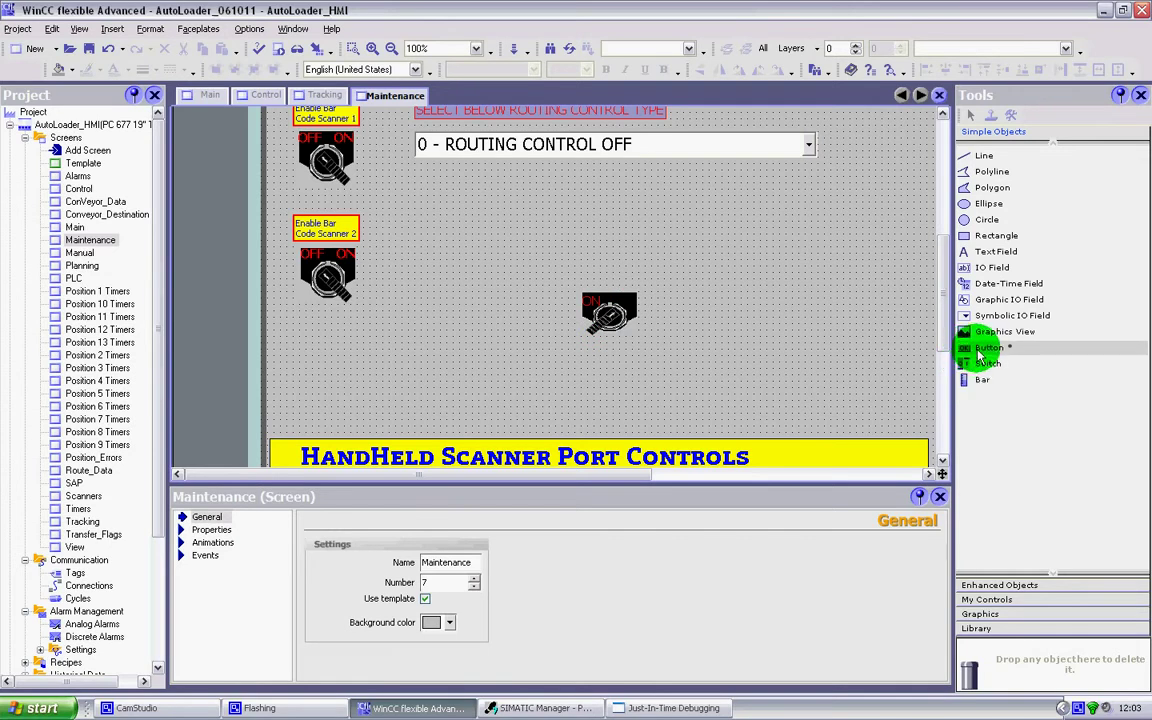
Step: Examine the new selector switch's appearance, layout, text, flashing, limits, misc and security properties and its available animations
click(609, 313)
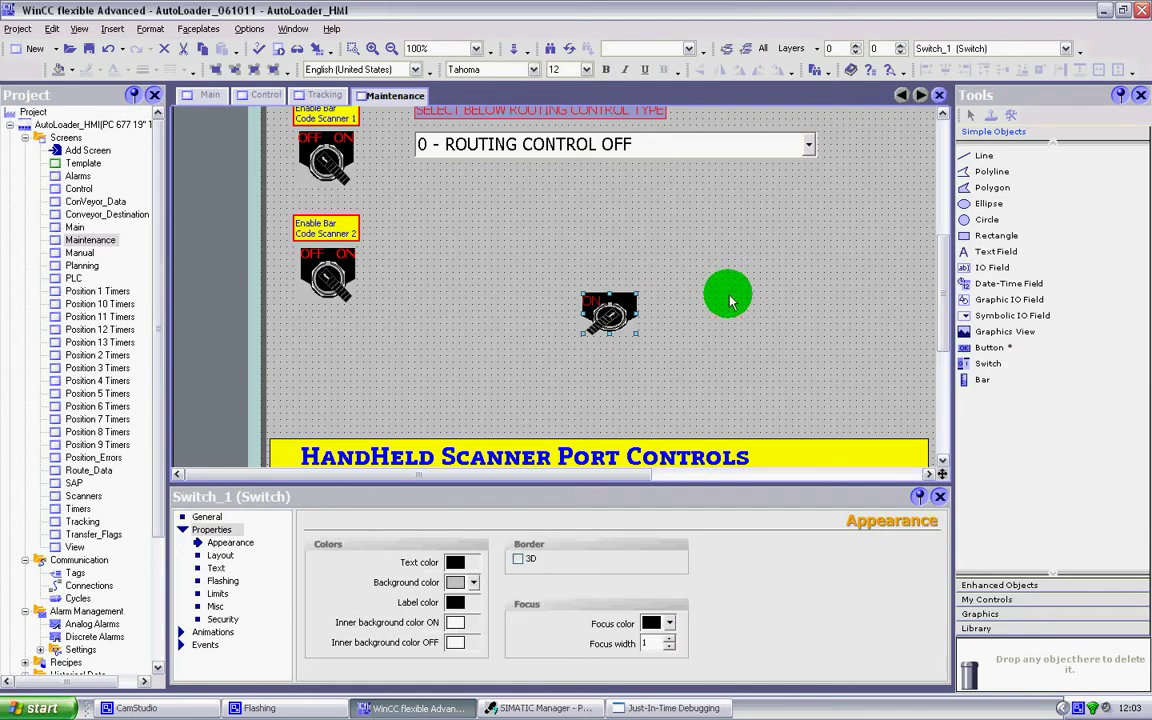
click(216, 568)
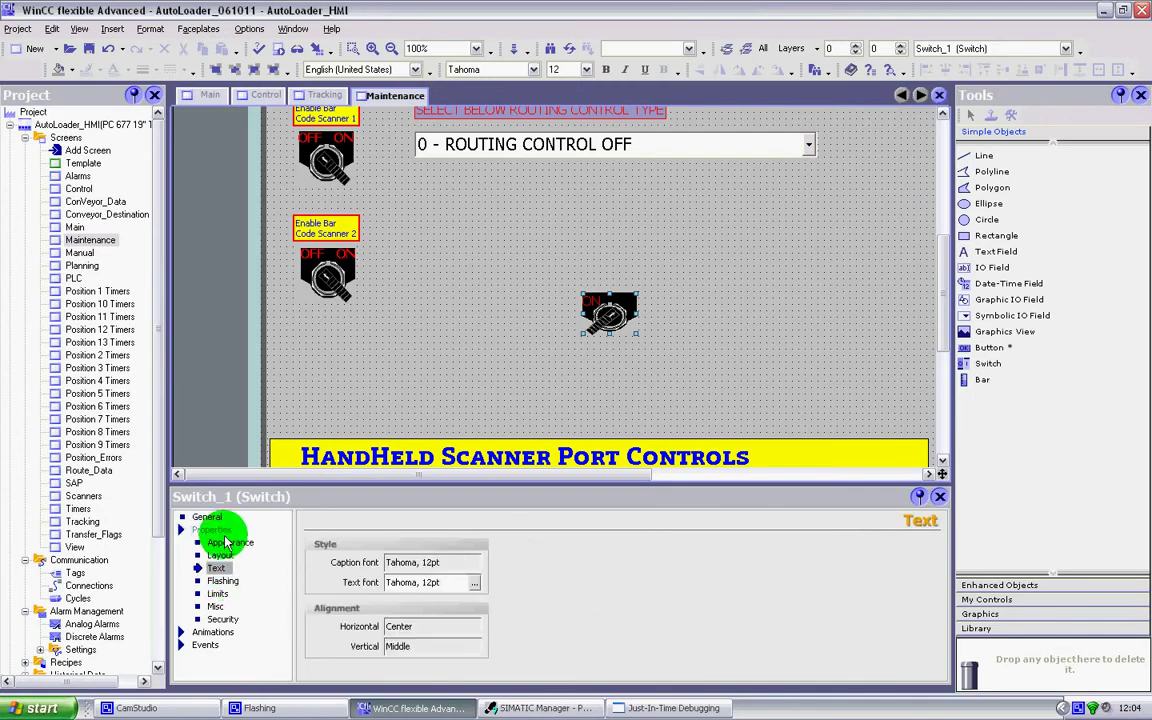
click(226, 543)
click(220, 555)
click(220, 581)
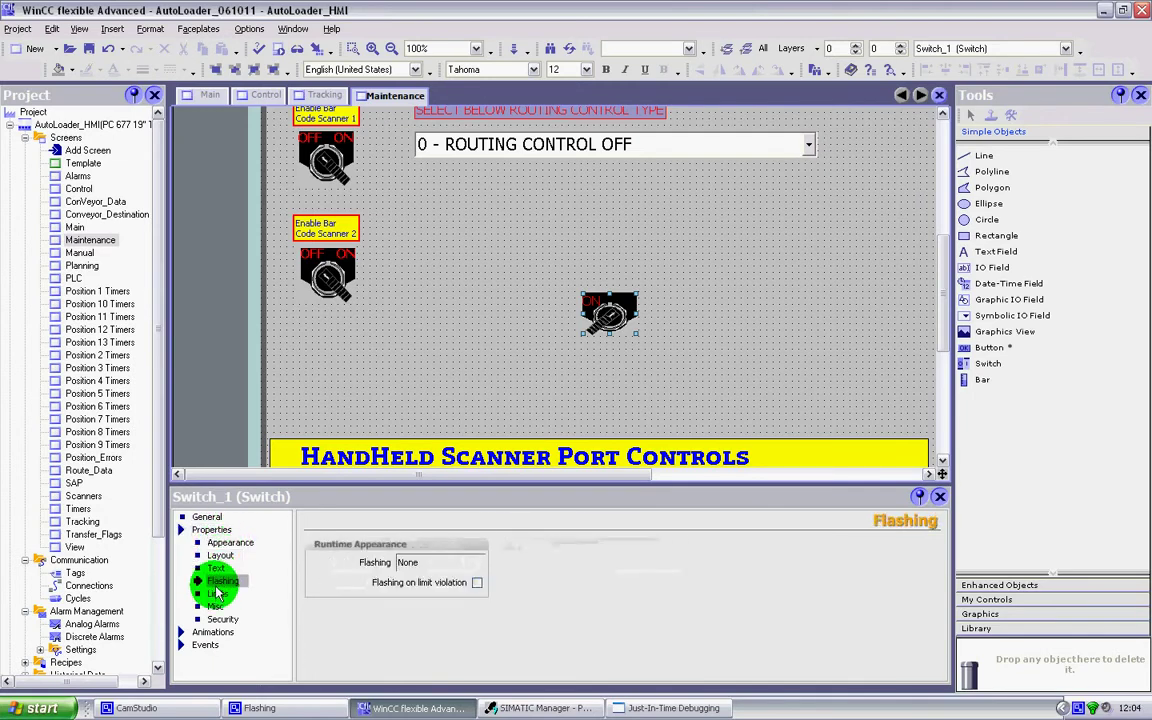
click(217, 594)
click(216, 606)
click(219, 620)
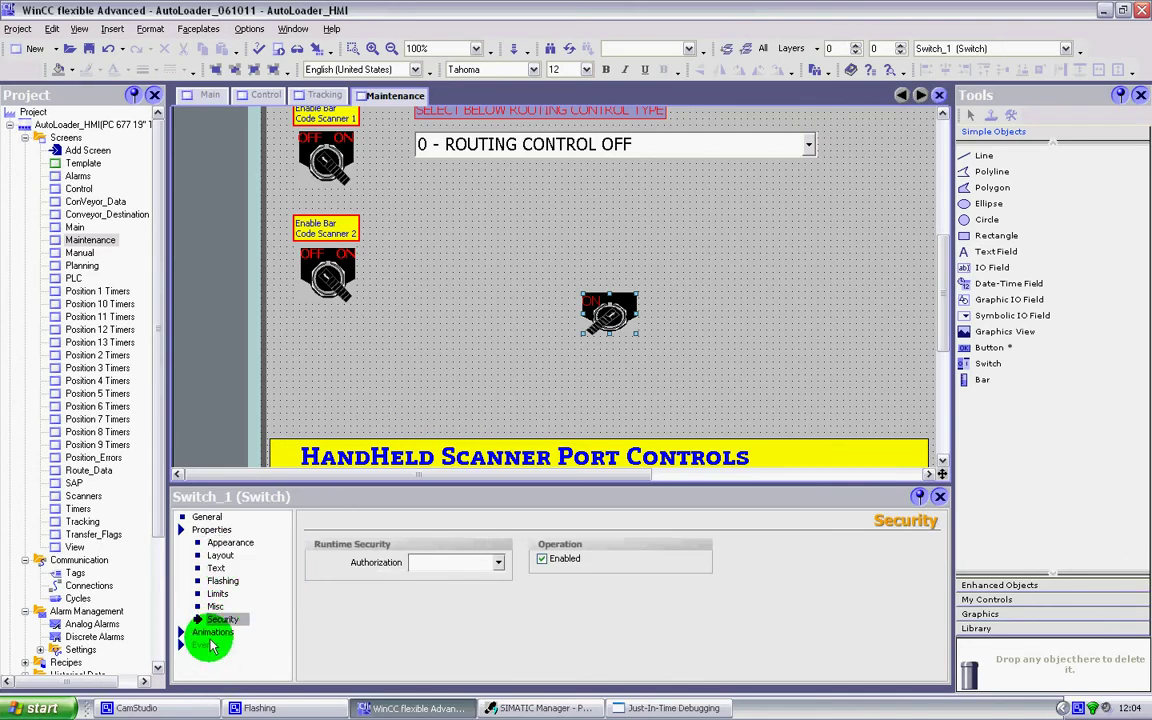
click(194, 633)
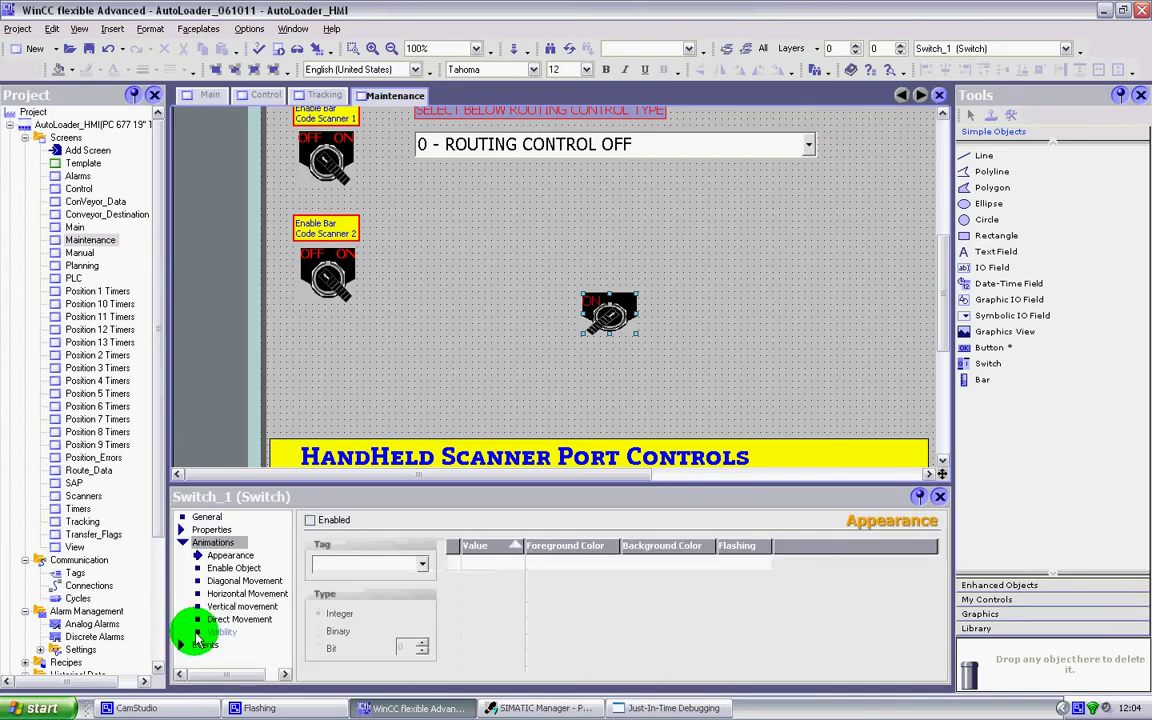
click(245, 568)
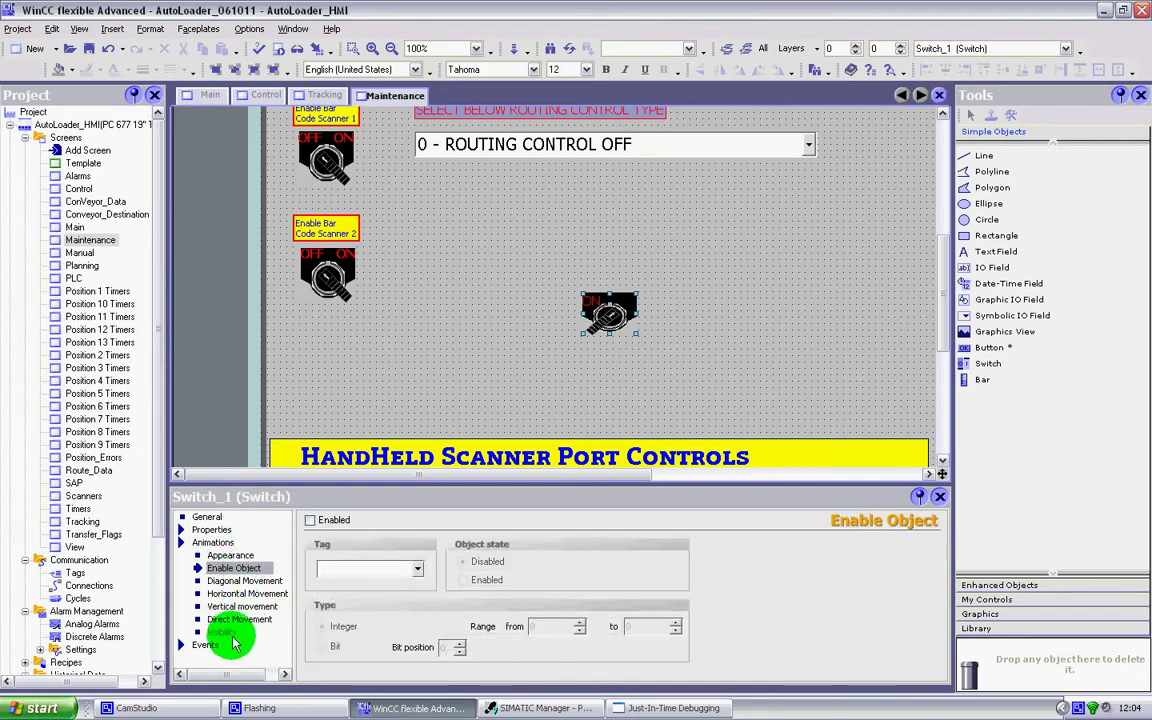
Step: Assign the SetBit function with the tag M17 RUN POS 10 to the selector switch's Switch on event
click(200, 644)
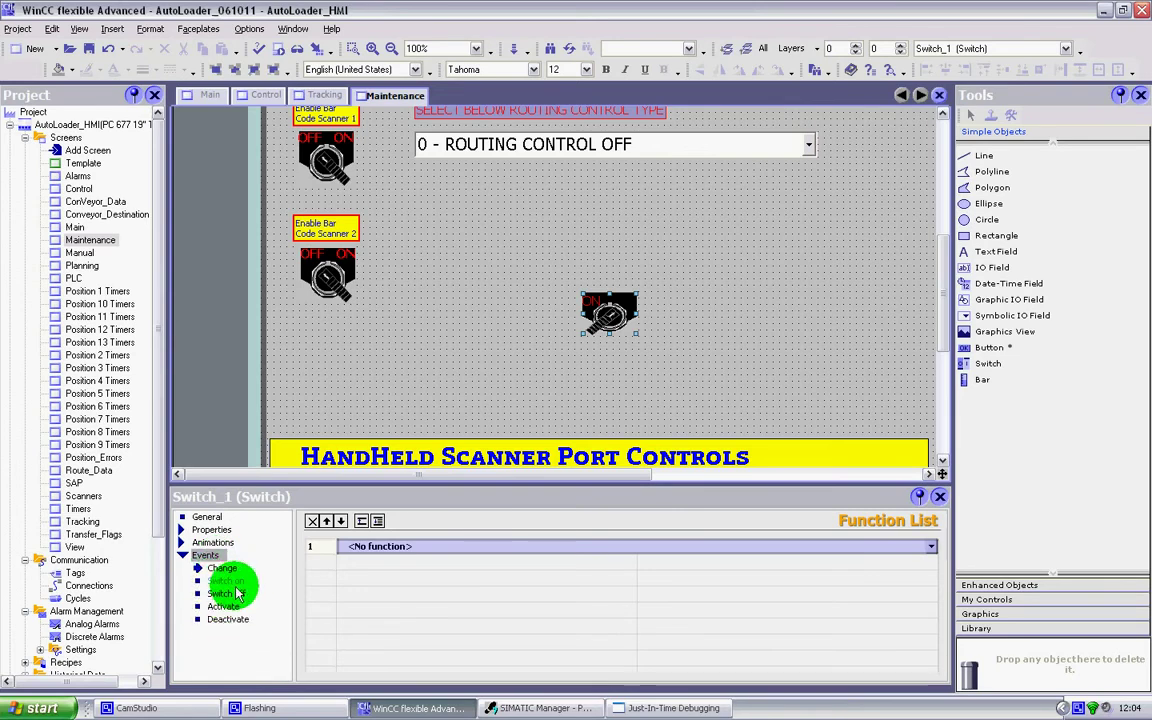
click(236, 584)
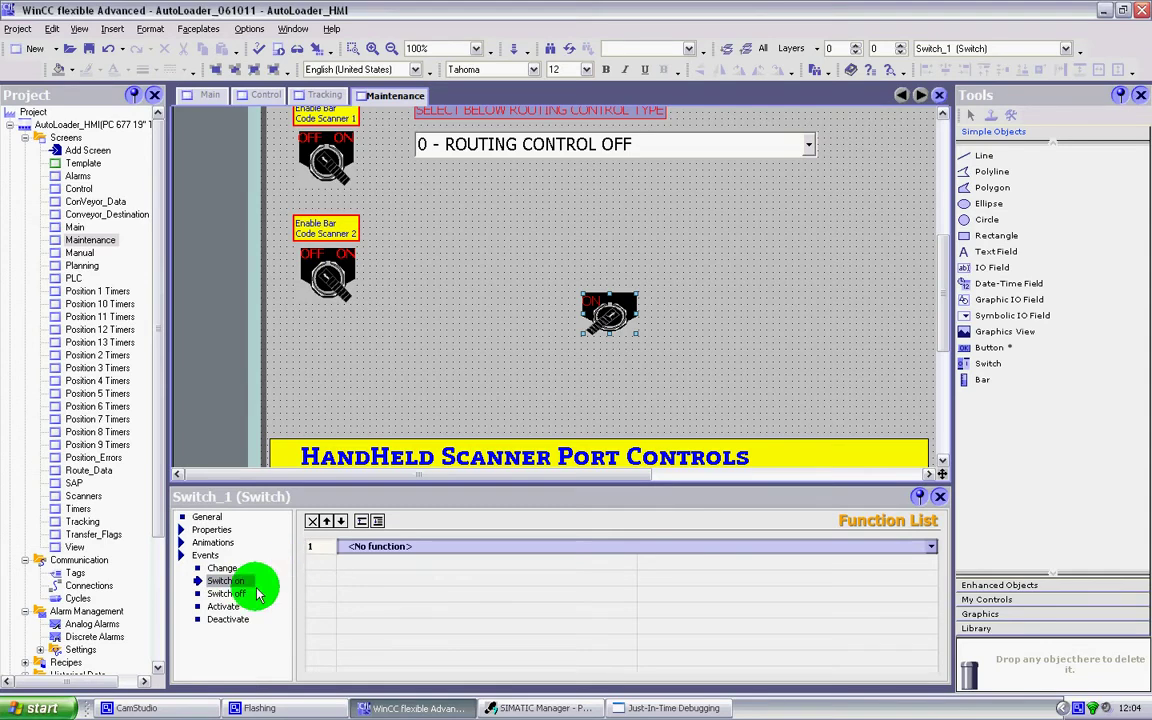
click(931, 547)
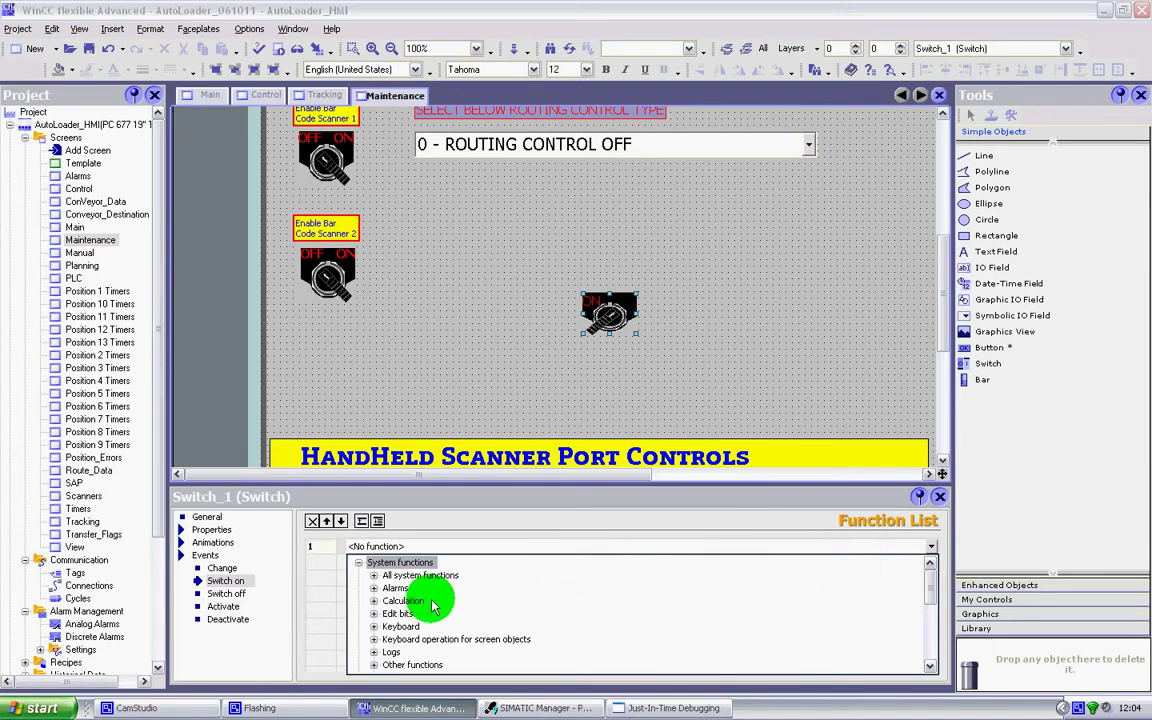
click(374, 614)
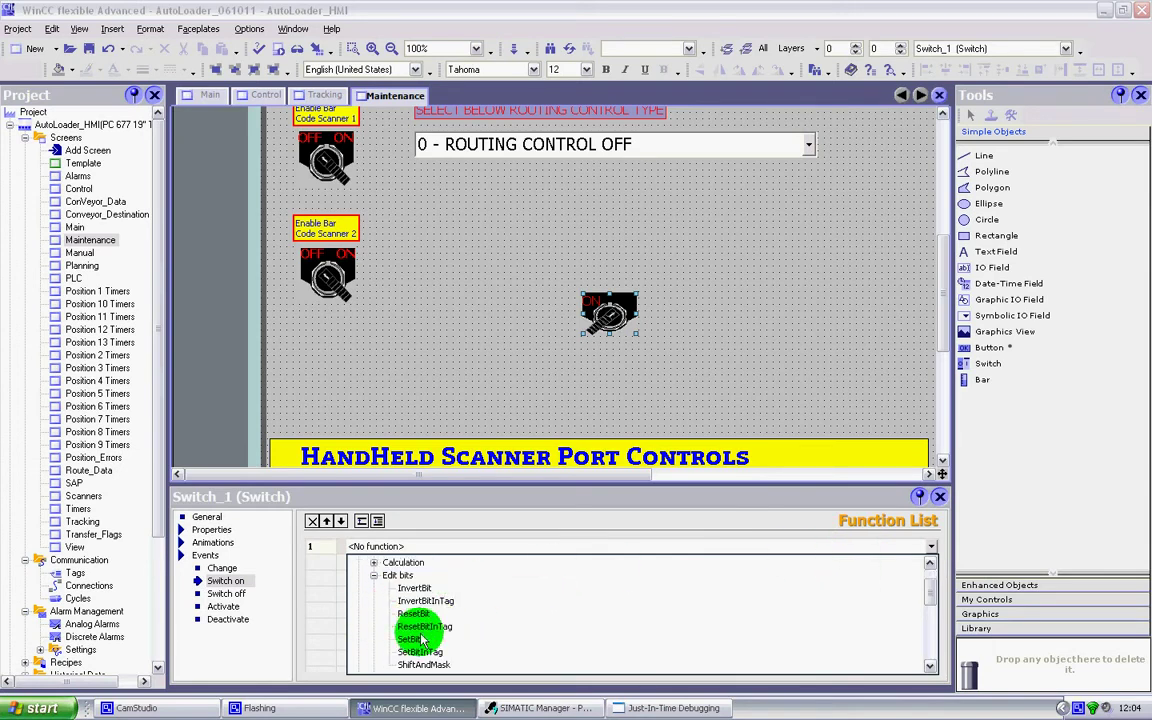
click(415, 639)
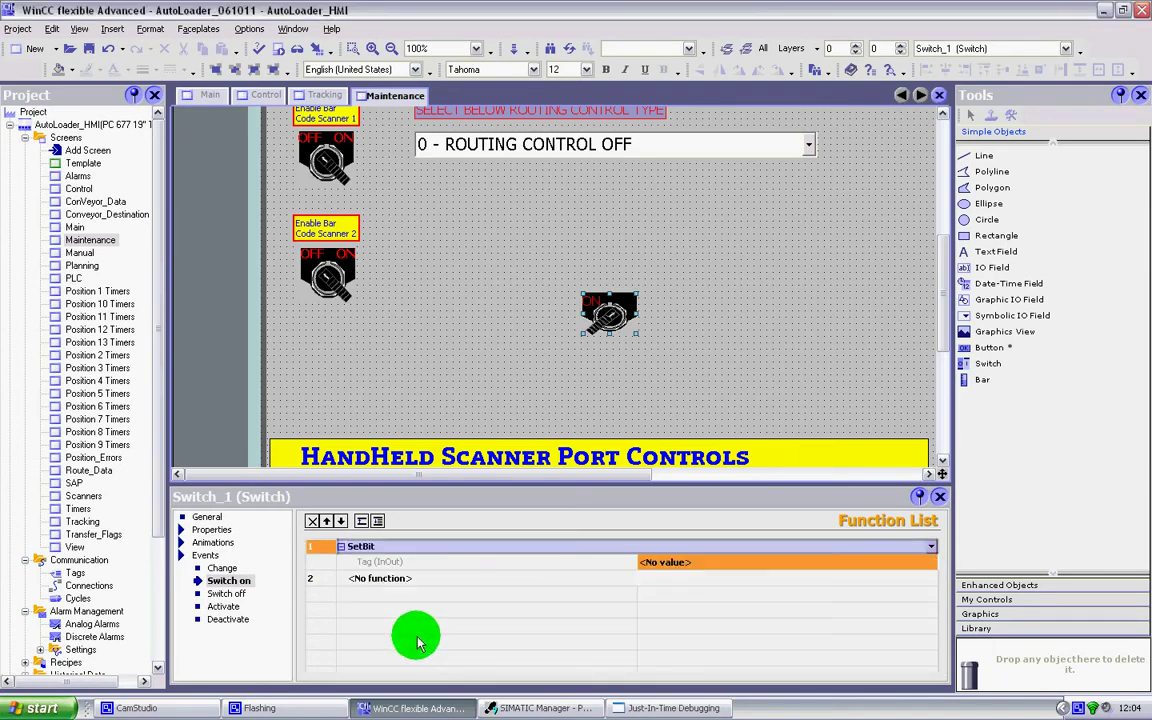
click(929, 563)
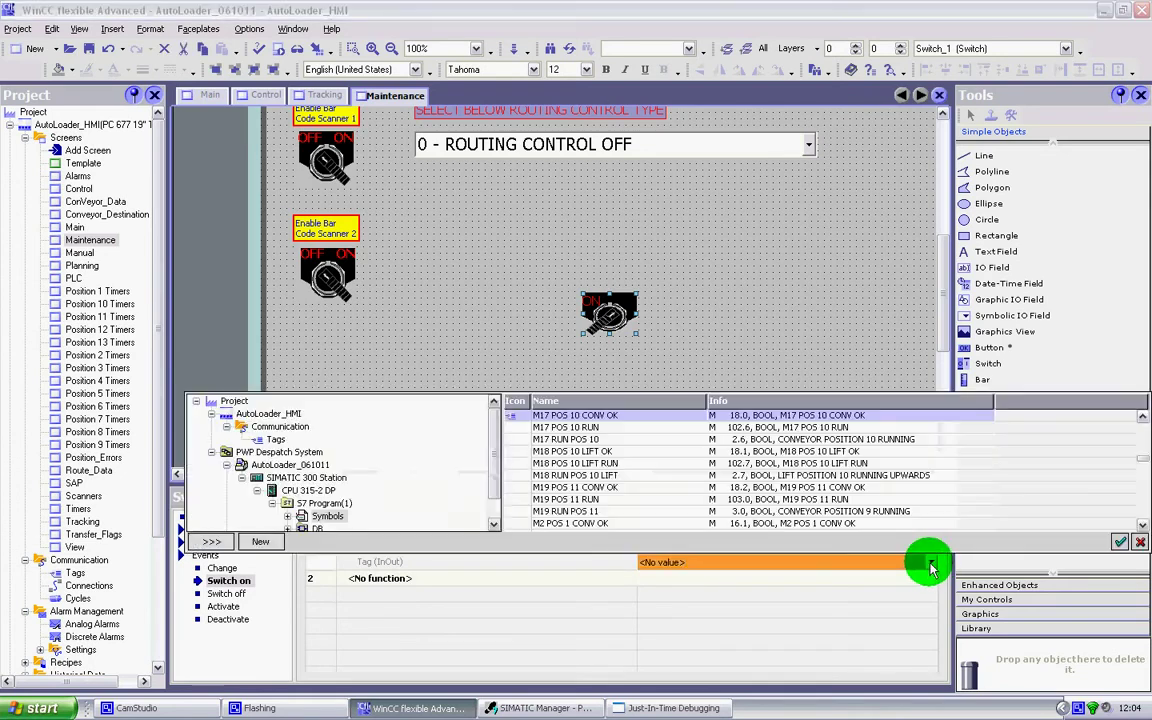
double_click(742, 440)
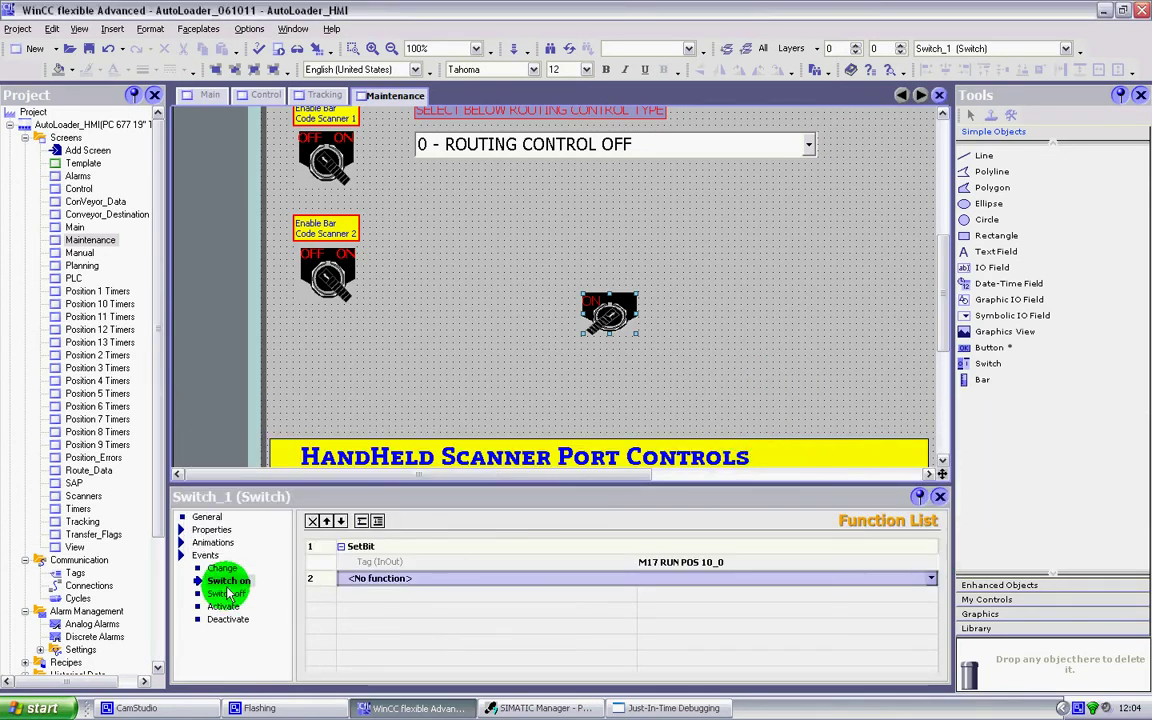
Step: Assign the ResetBit function with the tag M17 RUN POS 10 to the selector switch's Switch off event
click(228, 593)
click(931, 546)
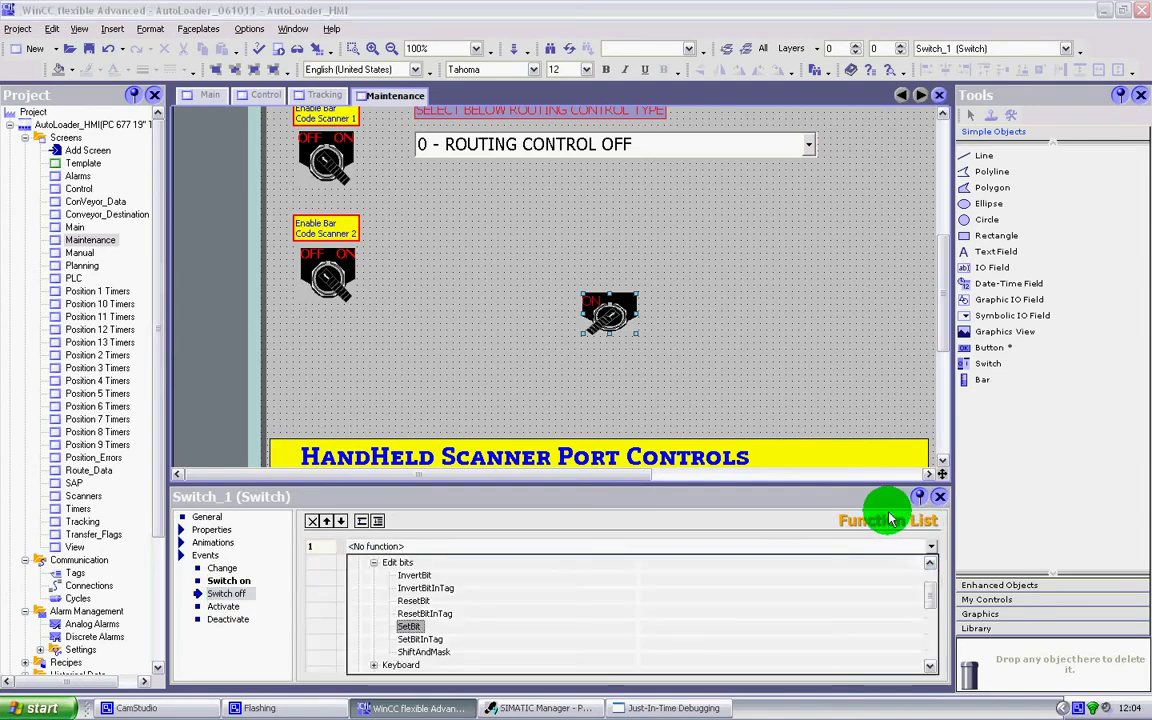
click(413, 600)
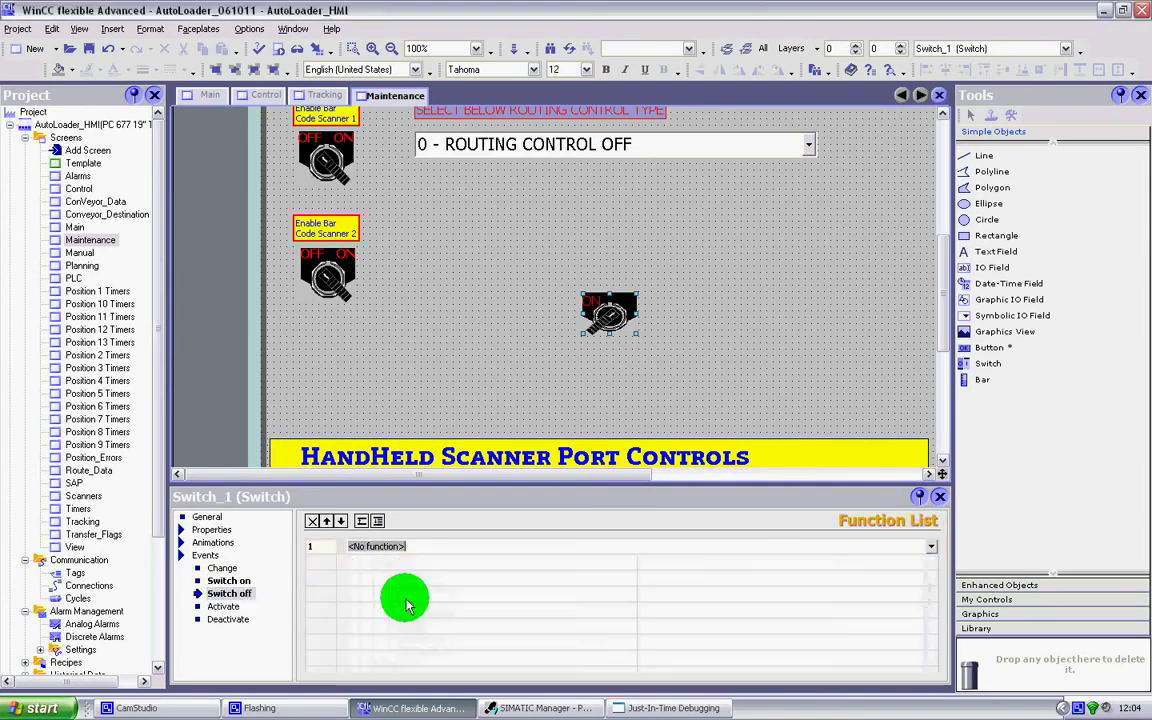
click(936, 564)
click(931, 562)
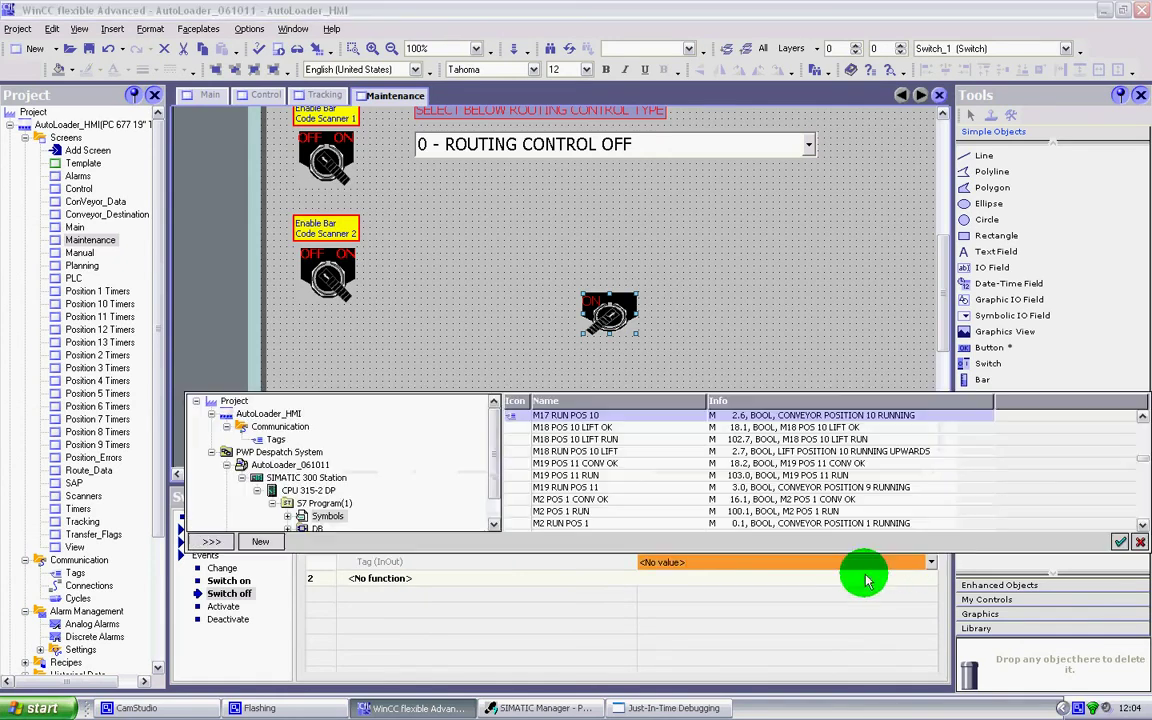
double_click(617, 418)
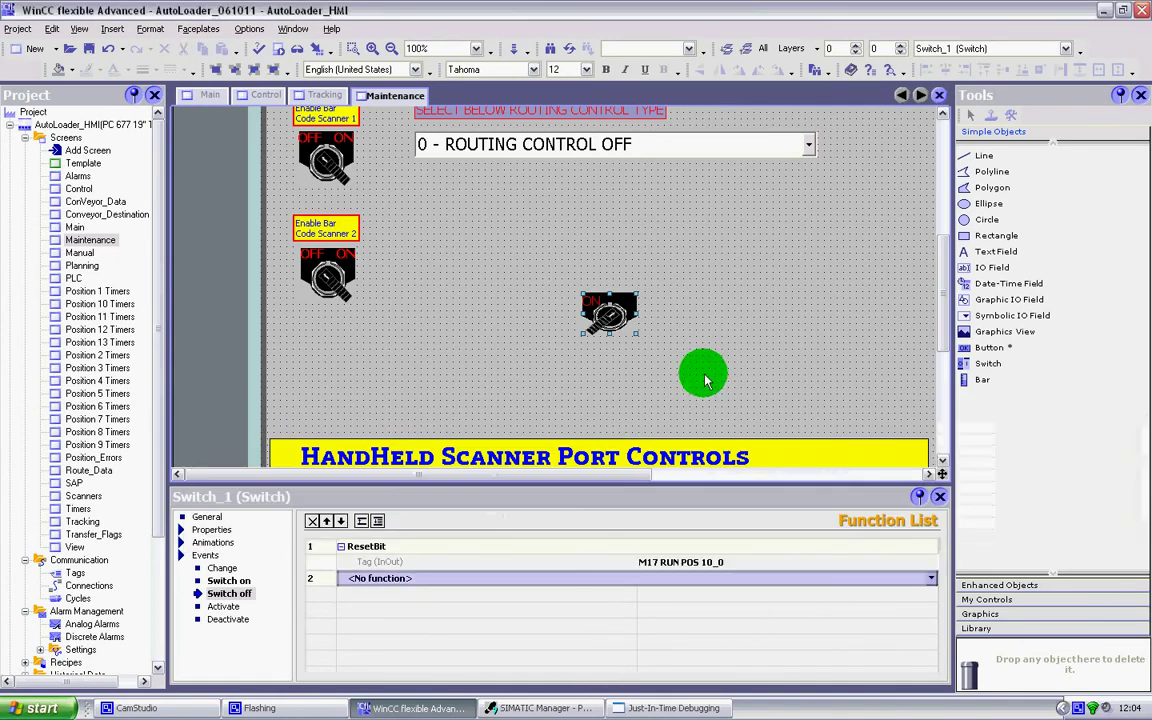
Step: Review the functions on the selector switch's Switch off and Switch on events, and look over the whole Maintenance screen
click(681, 445)
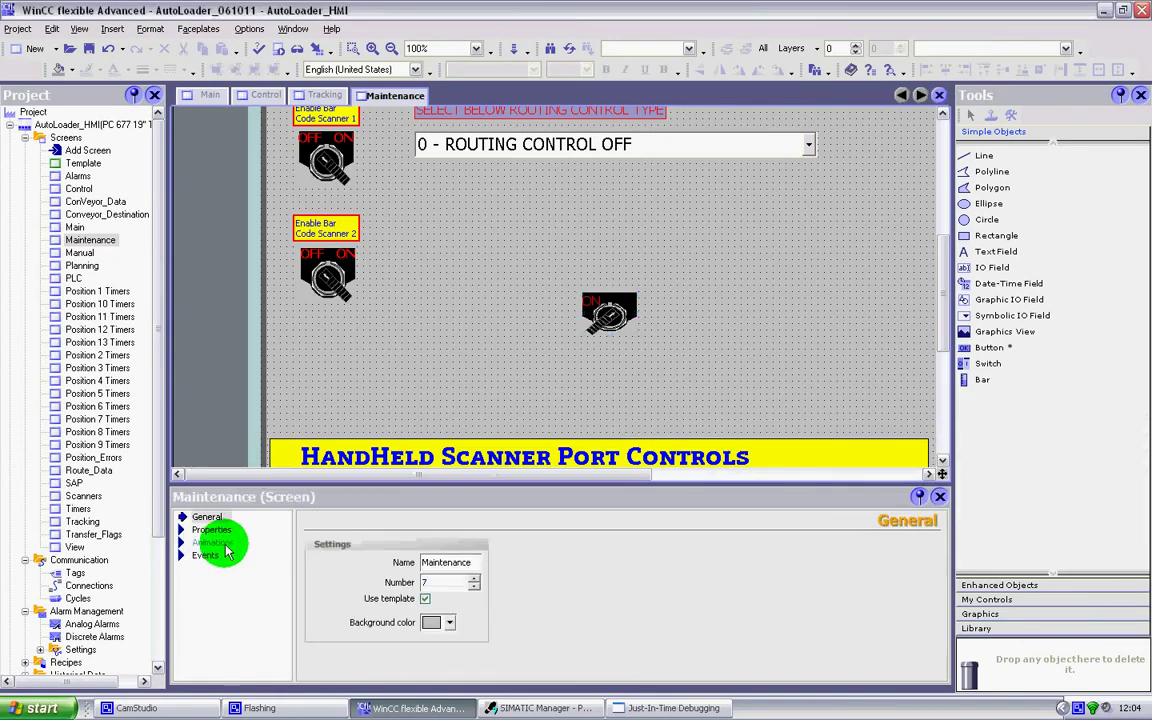
click(599, 310)
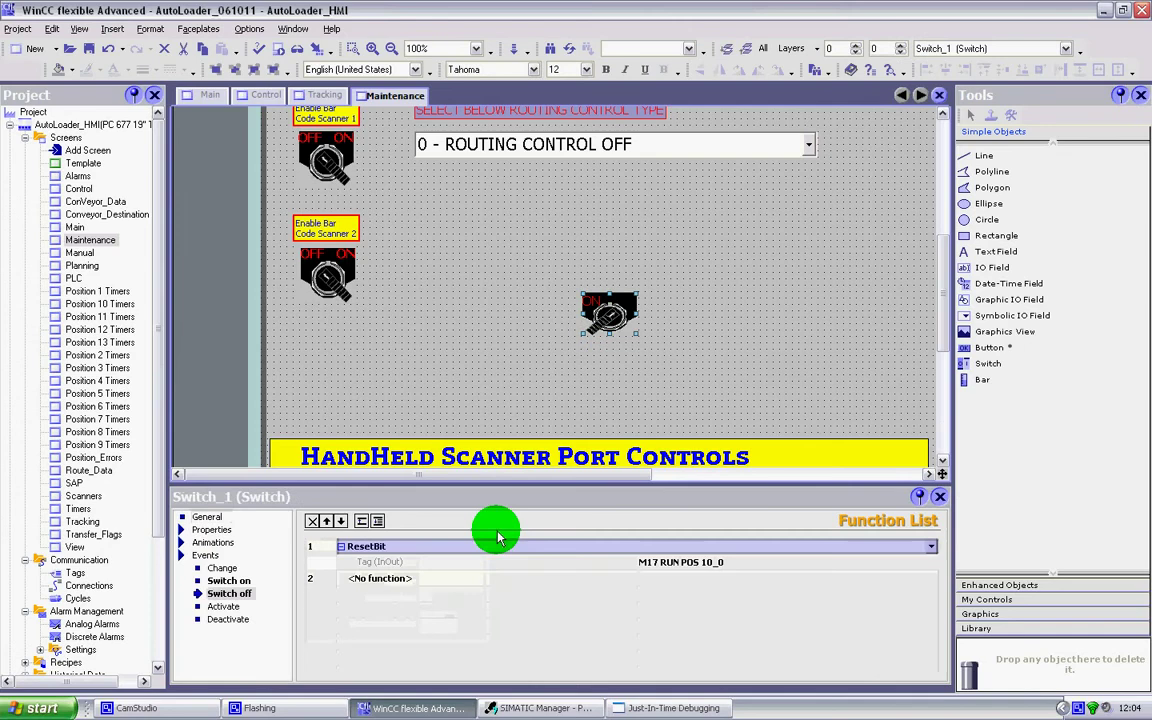
click(229, 581)
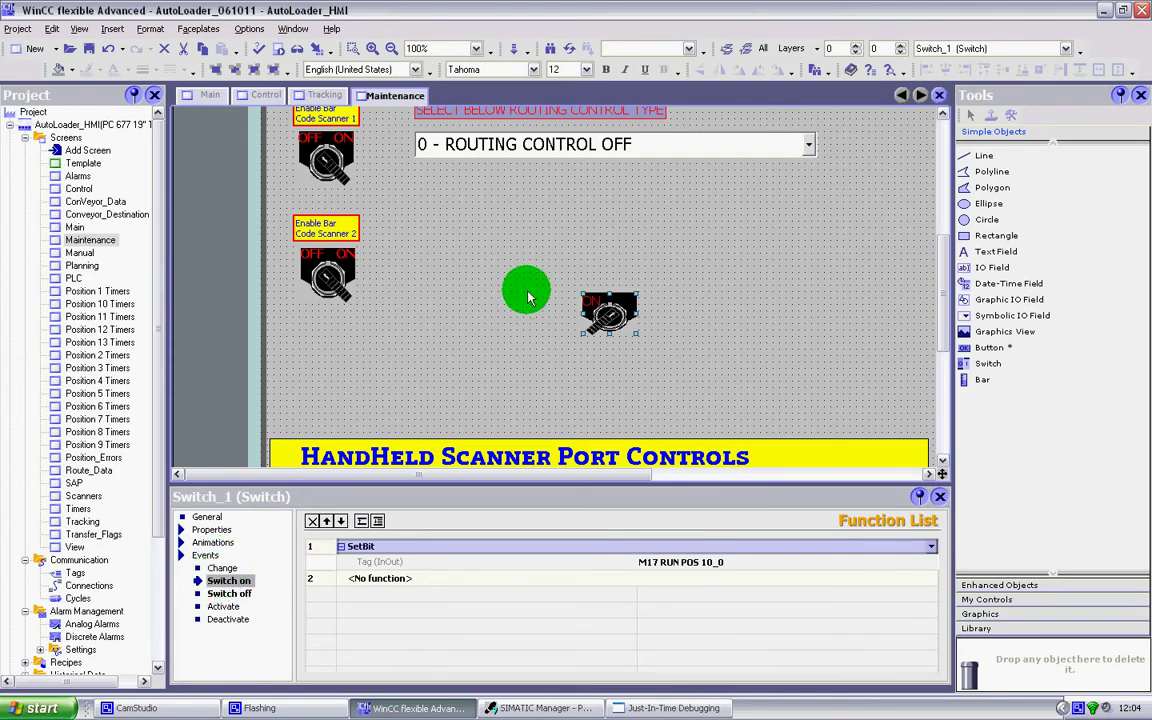
drag(942, 285, 946, 396)
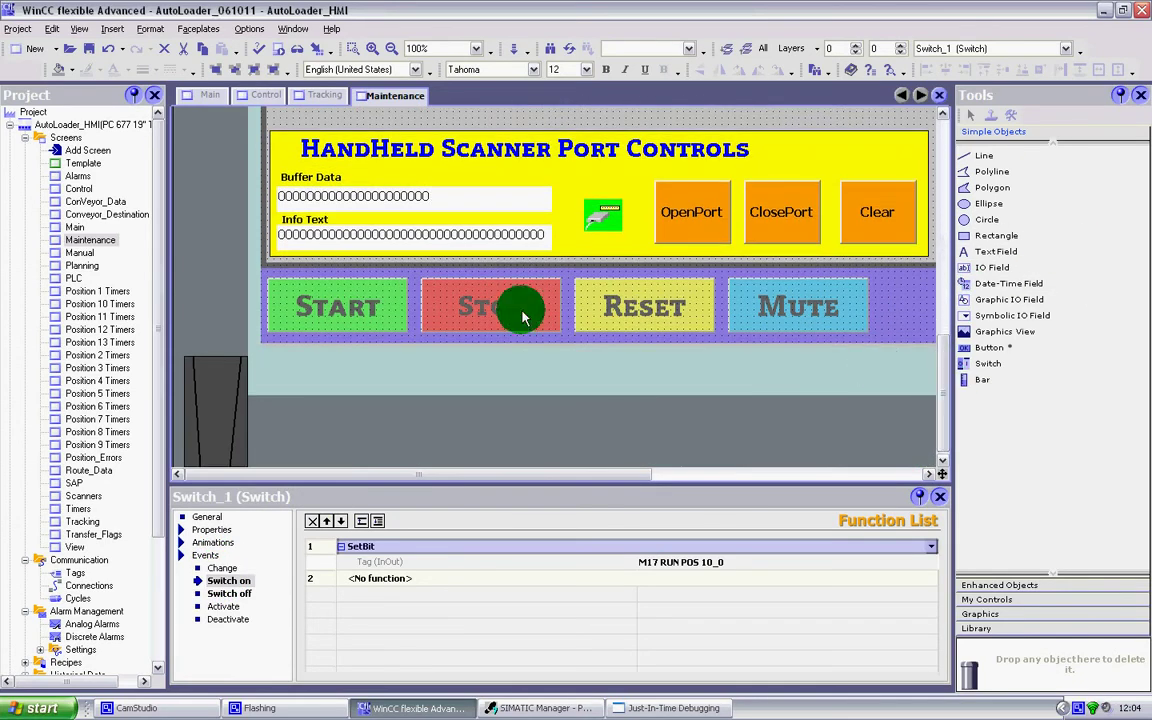
key(Escape)
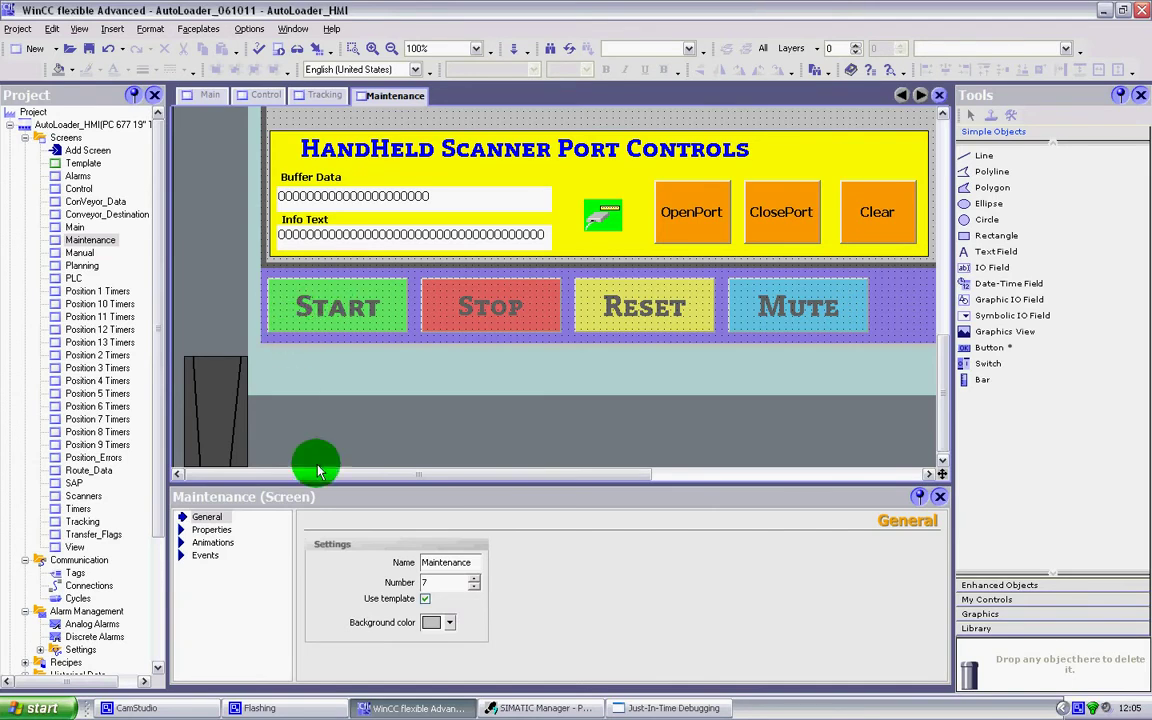
scroll(637, 262, up, 3)
scroll(637, 262, up, 9)
click(614, 385)
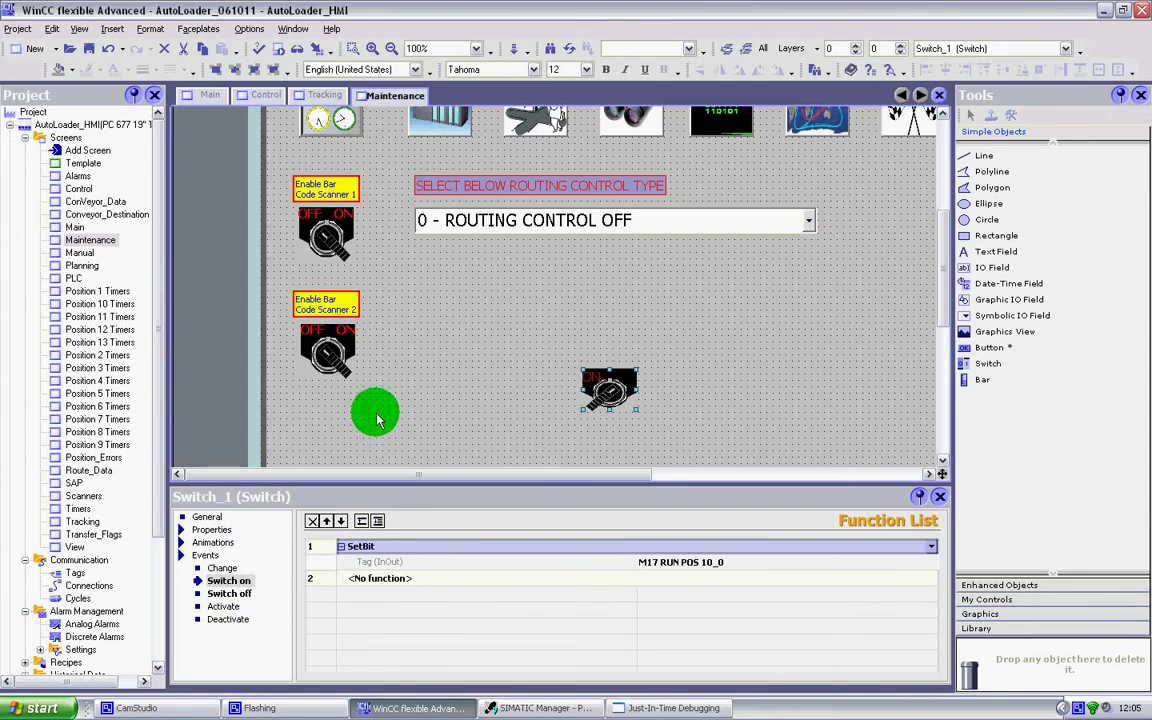
scroll(643, 375, up, 3)
scroll(643, 375, up, 3)
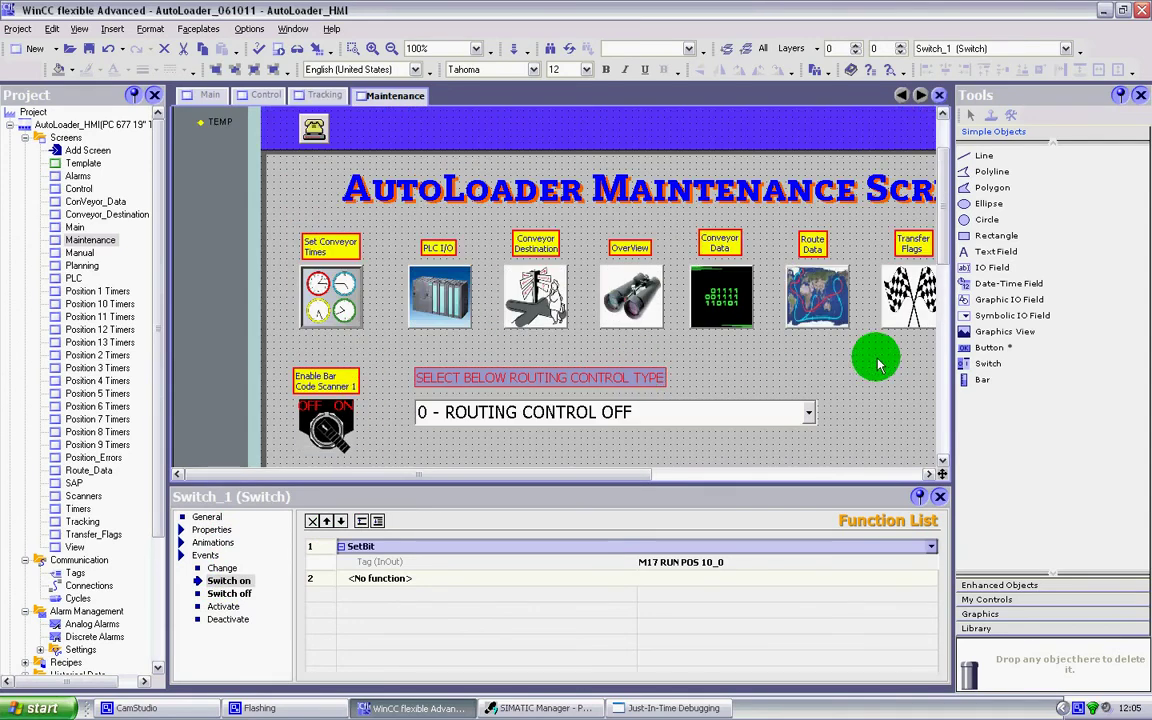
Step: Draw a horizontal line above the selector switch and an ellipse about 184 wide to the right of the switch
scroll(878, 365, down, 6)
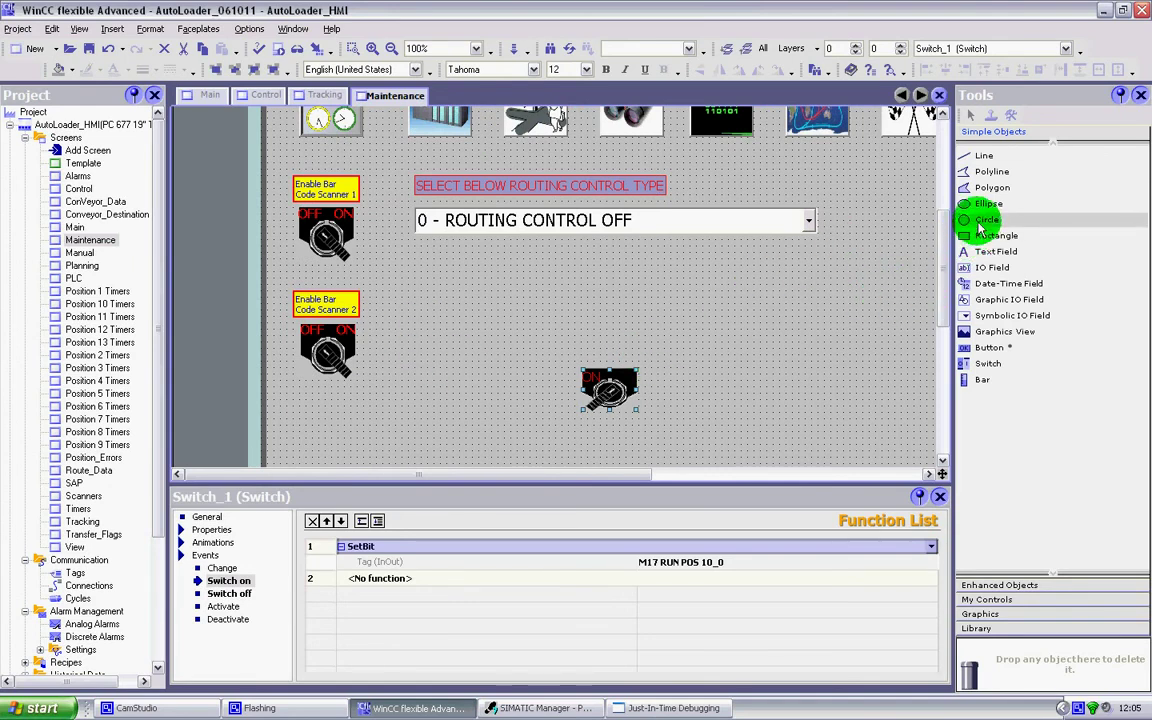
click(990, 160)
drag(505, 310, 783, 318)
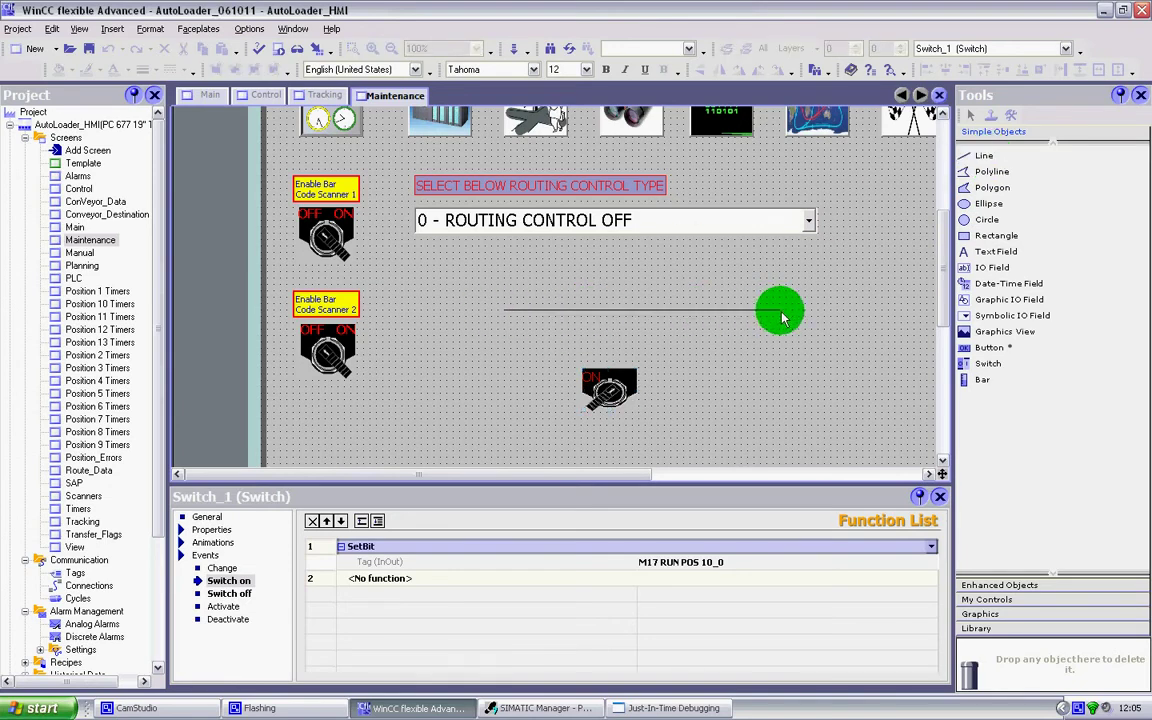
click(985, 207)
drag(678, 368, 823, 410)
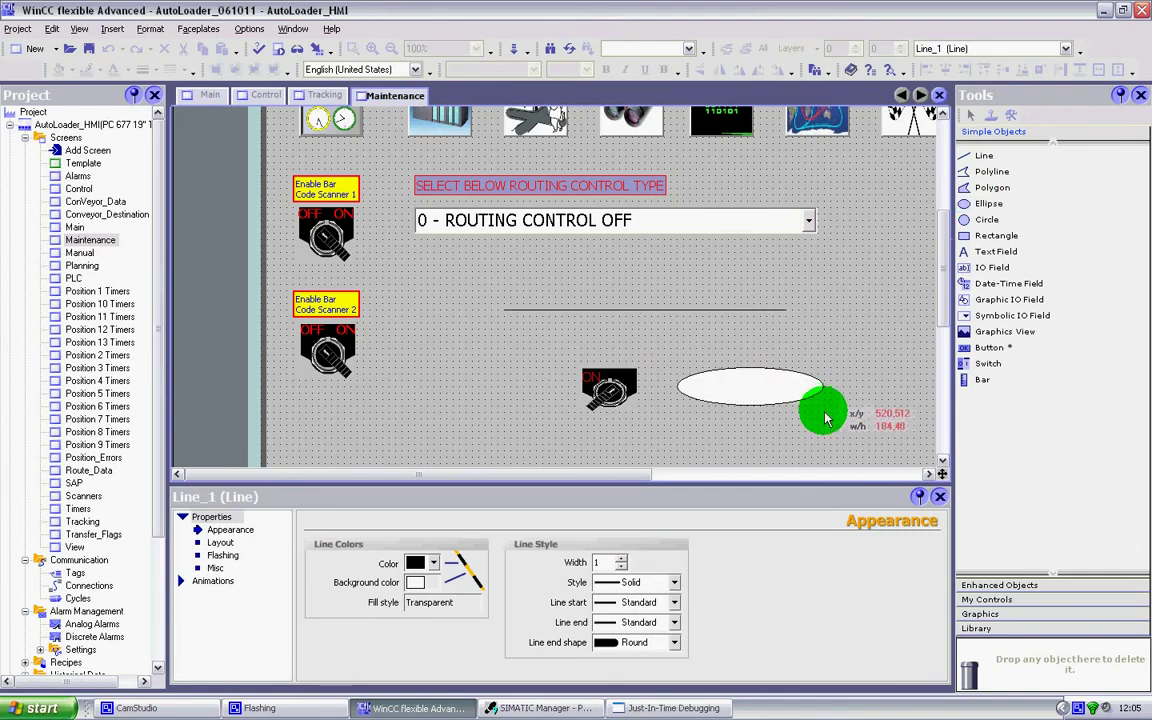
Step: Draw a circle 96 in diameter beyond the line's right end, and review its layout, flashing, misc and animation settings
click(986, 219)
drag(810, 257, 864, 337)
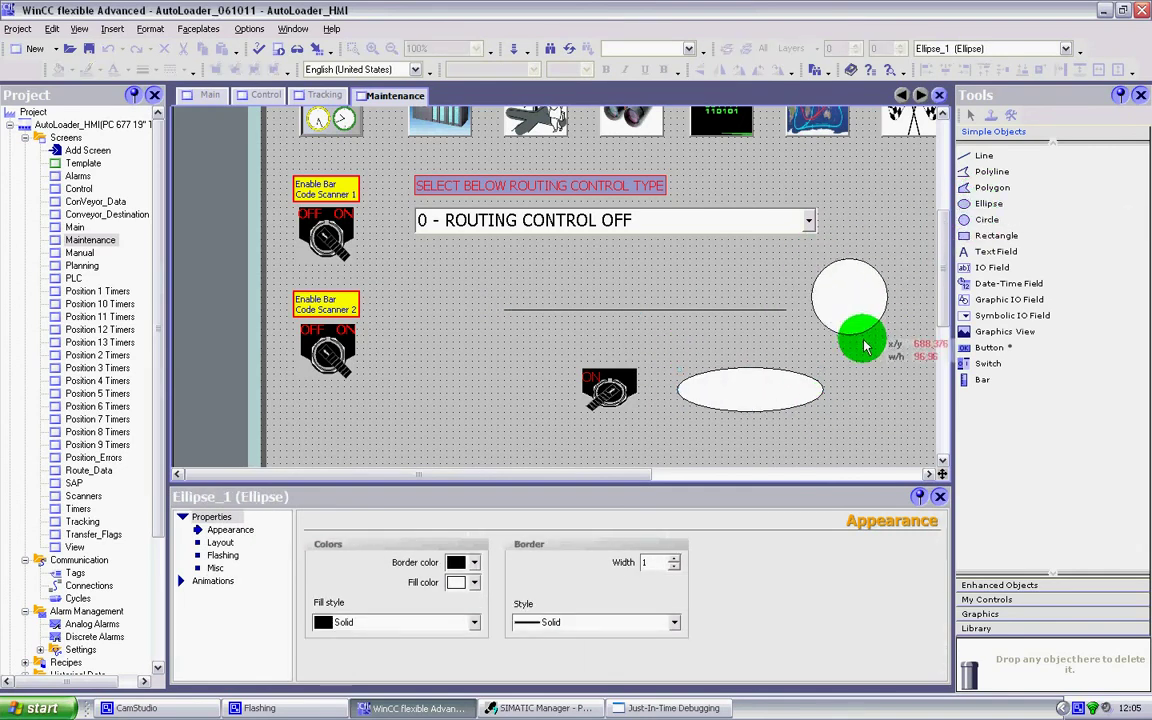
click(221, 544)
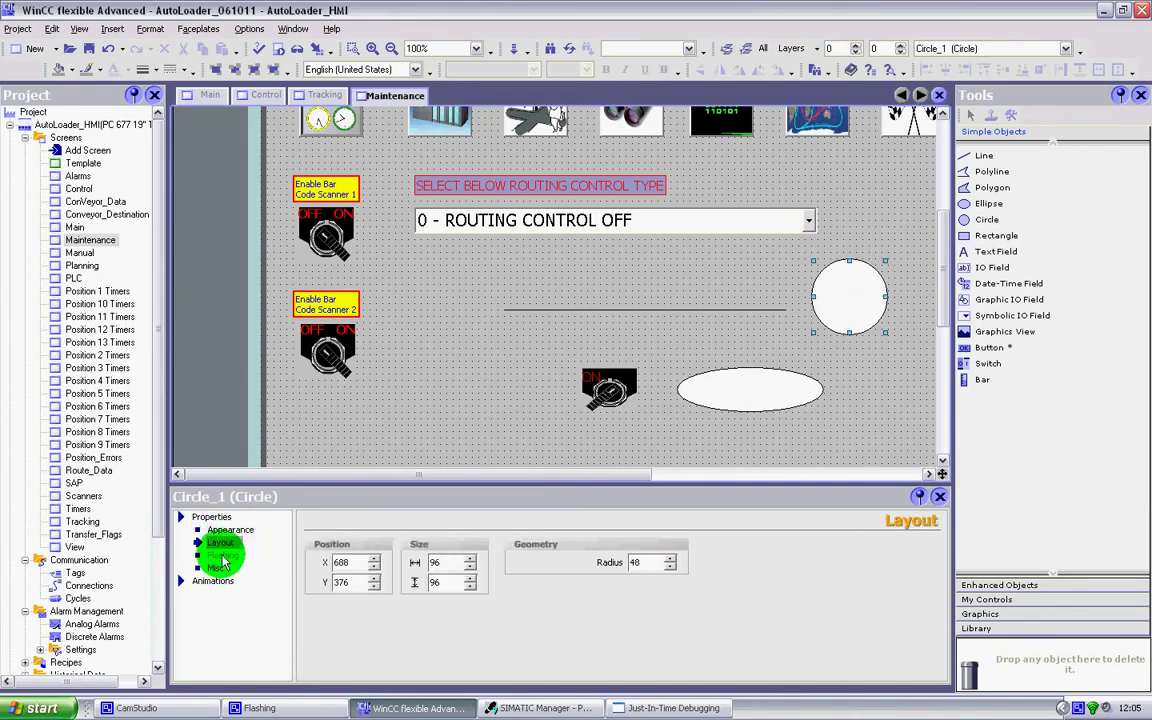
click(221, 556)
click(216, 569)
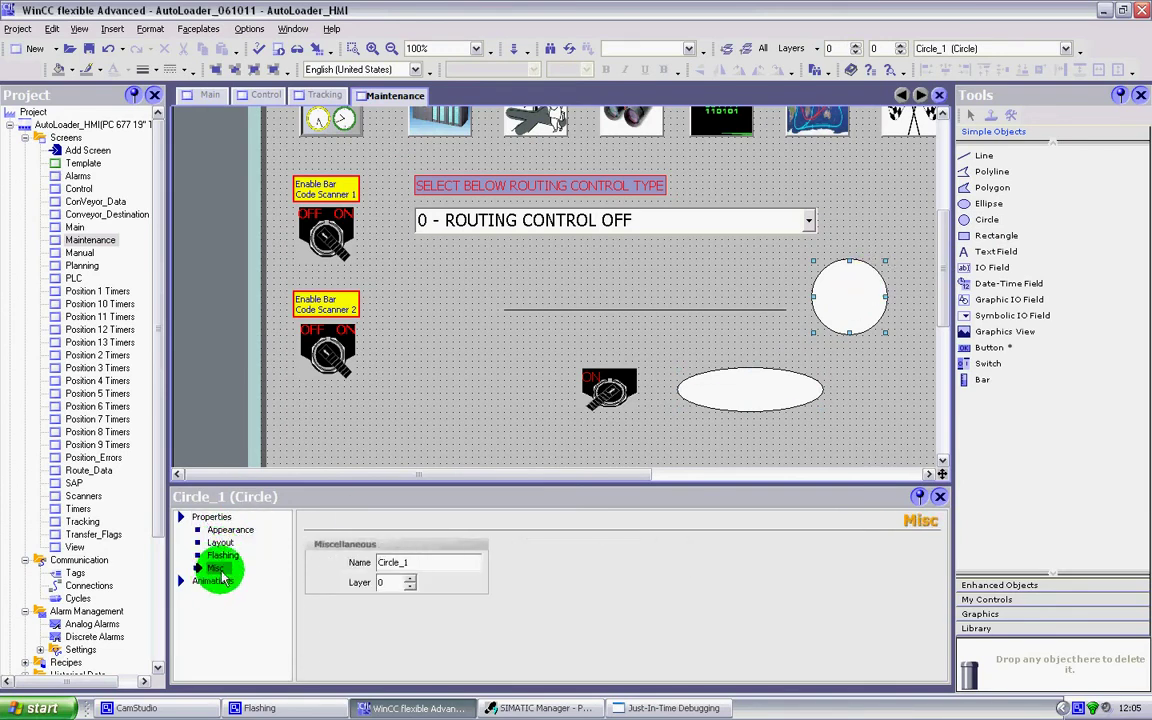
click(213, 582)
click(231, 542)
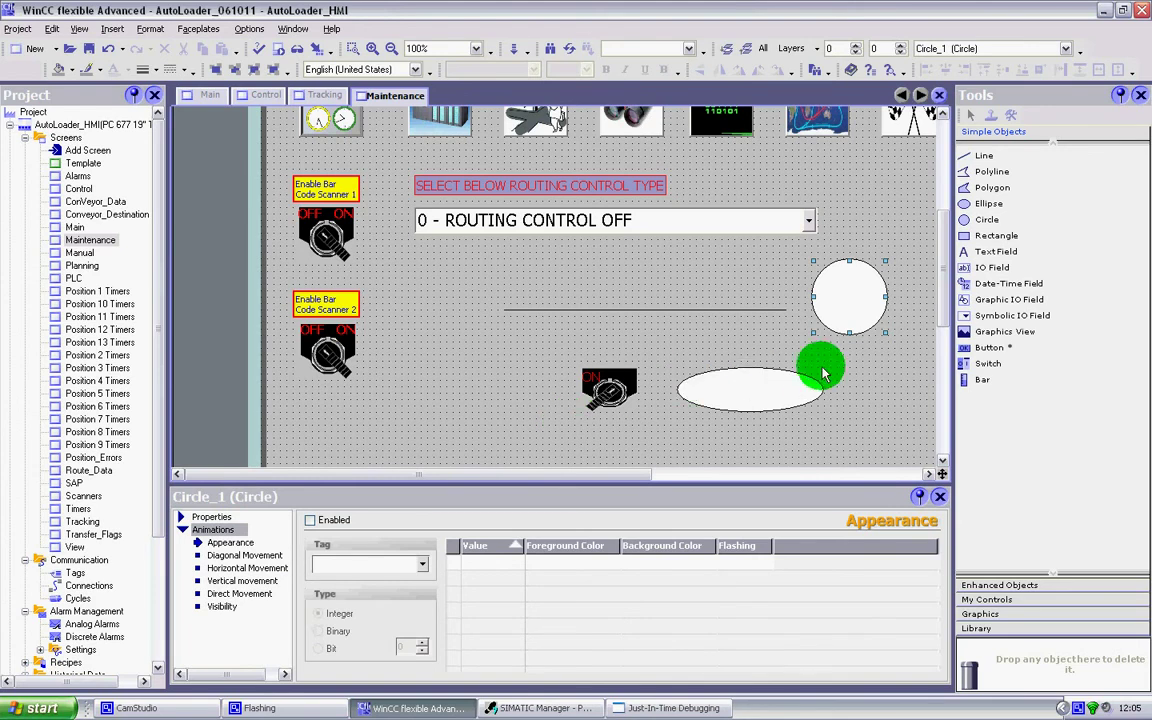
Step: Add another switch to the left of the selector switch and set its type to Switch with text
click(980, 363)
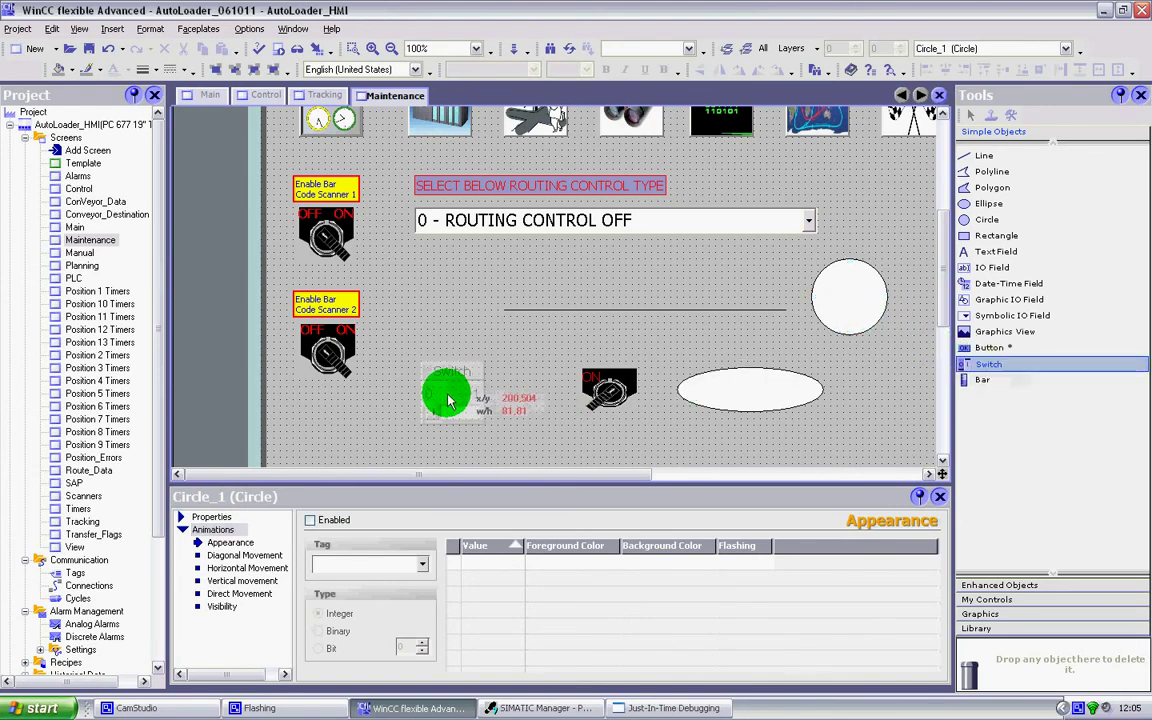
click(418, 364)
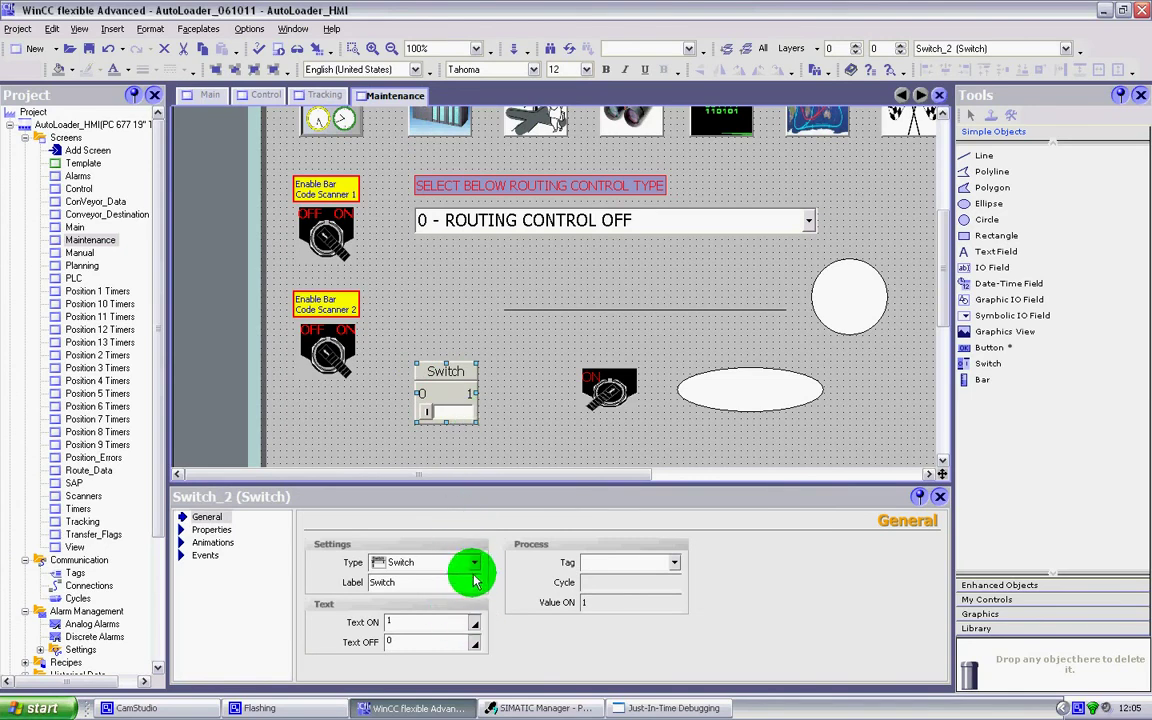
click(474, 567)
click(458, 590)
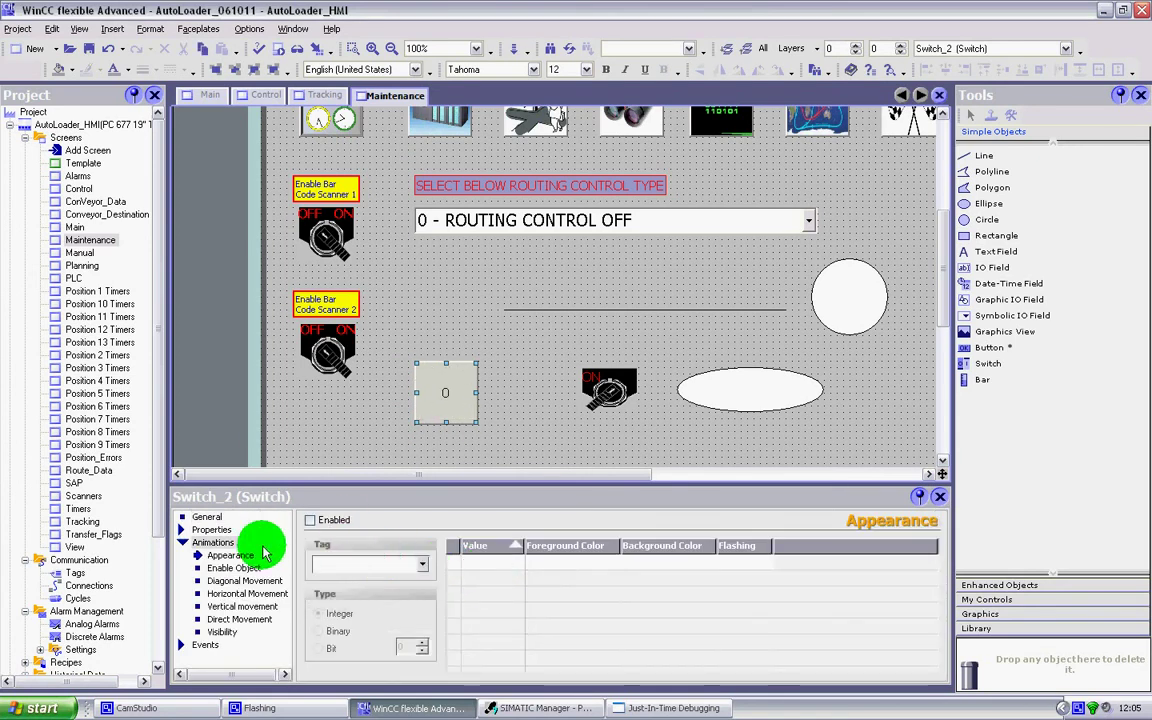
click(205, 517)
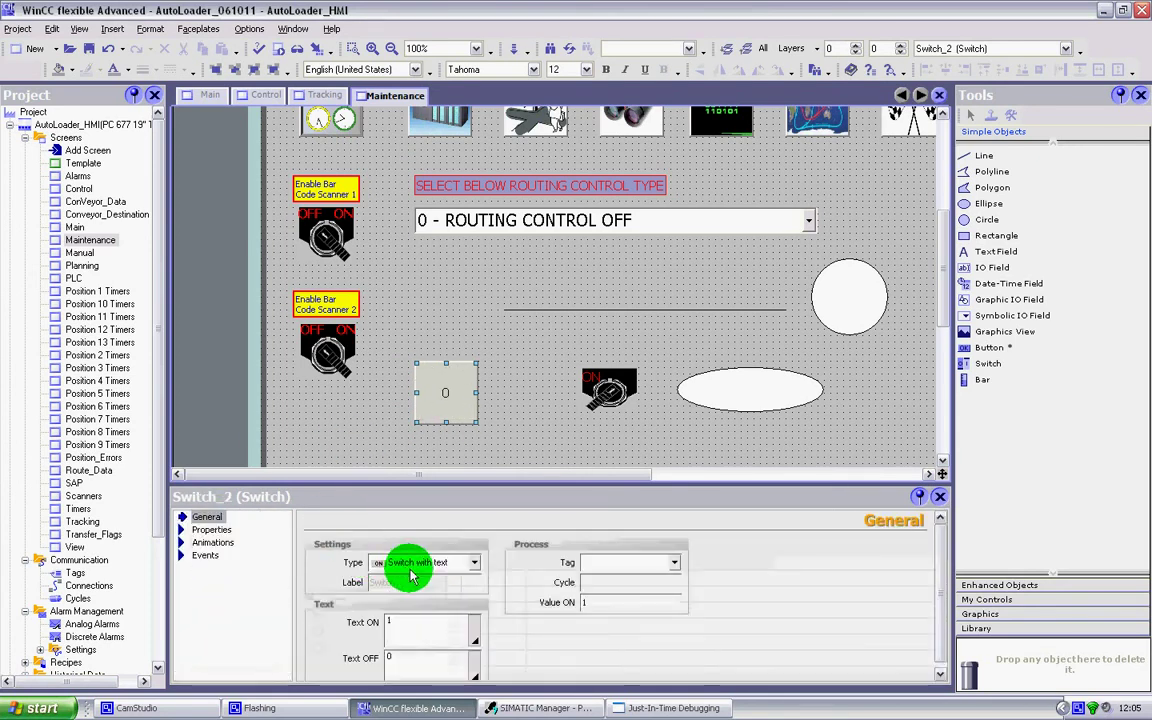
Step: Set the new switch's type to Switch with graphic and look through the project graphics offered for its ON state
click(474, 563)
click(440, 600)
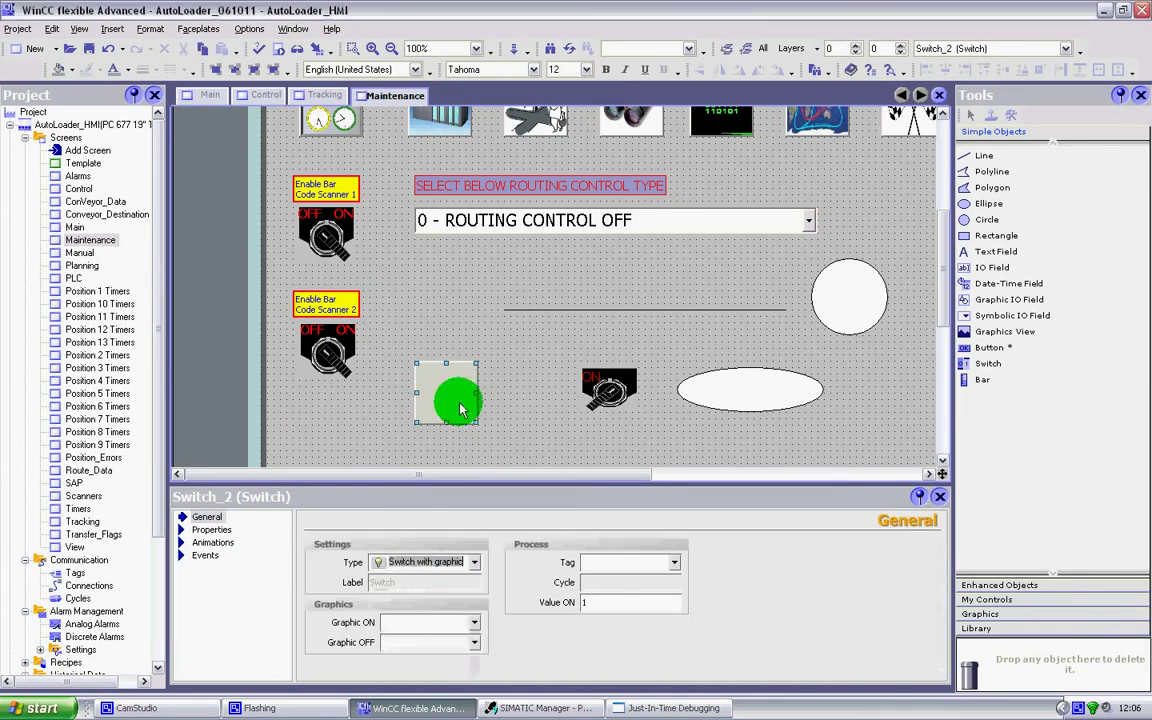
click(476, 625)
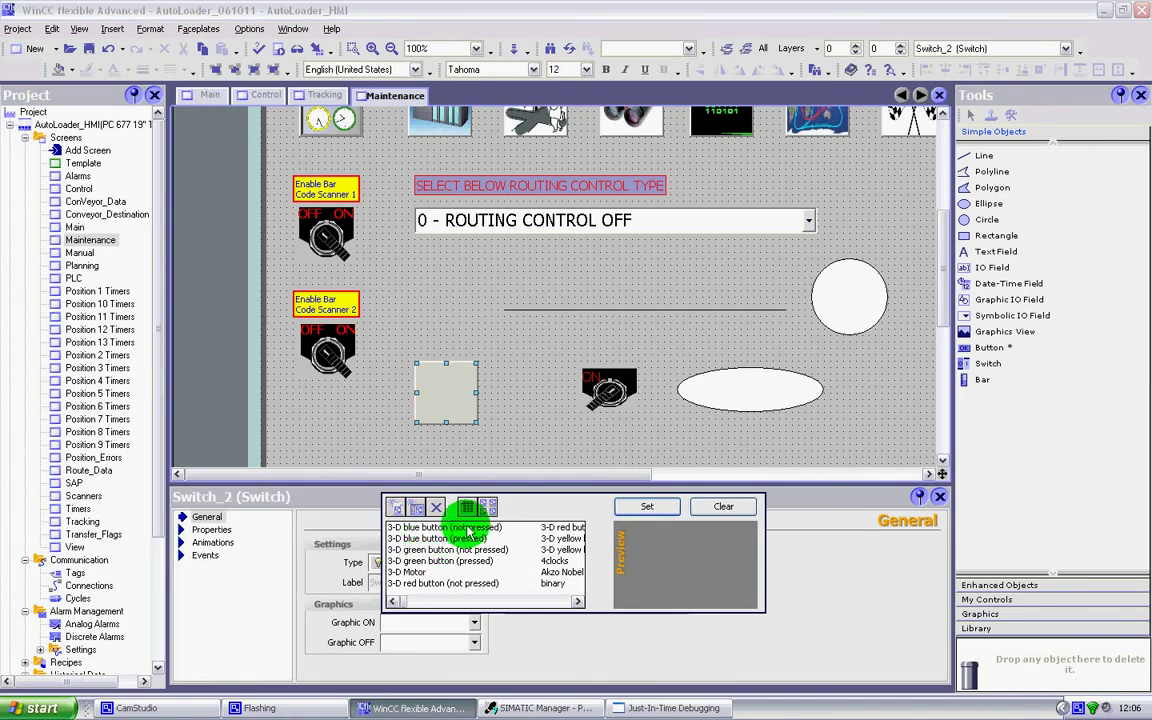
drag(405, 603, 562, 603)
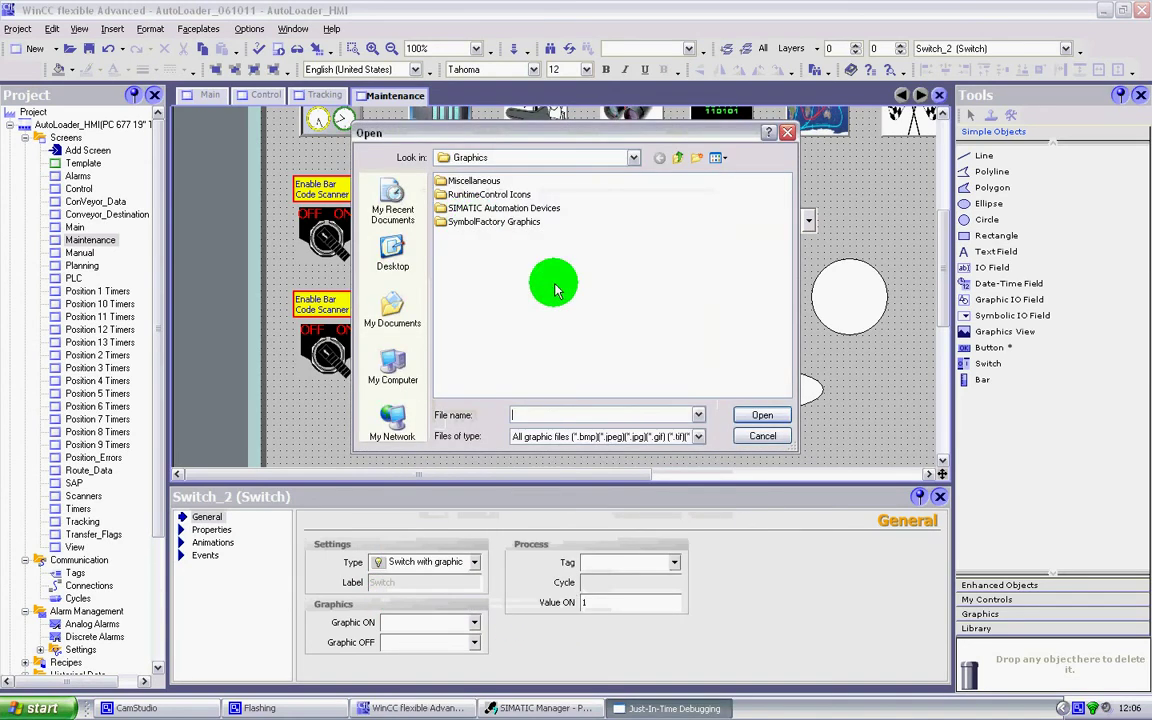
Step: Browse the Miscellaneous and SymbolFactory True Color folders for an ON graphic file, and close the file selection without choosing one
double_click(478, 182)
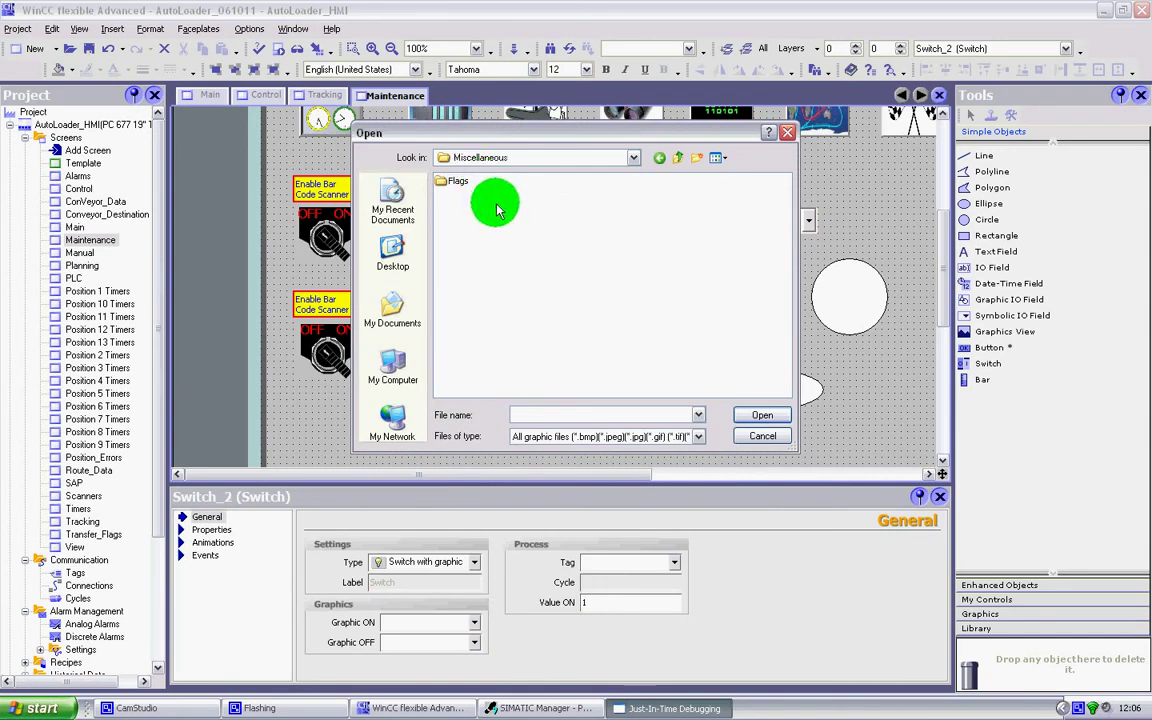
click(678, 160)
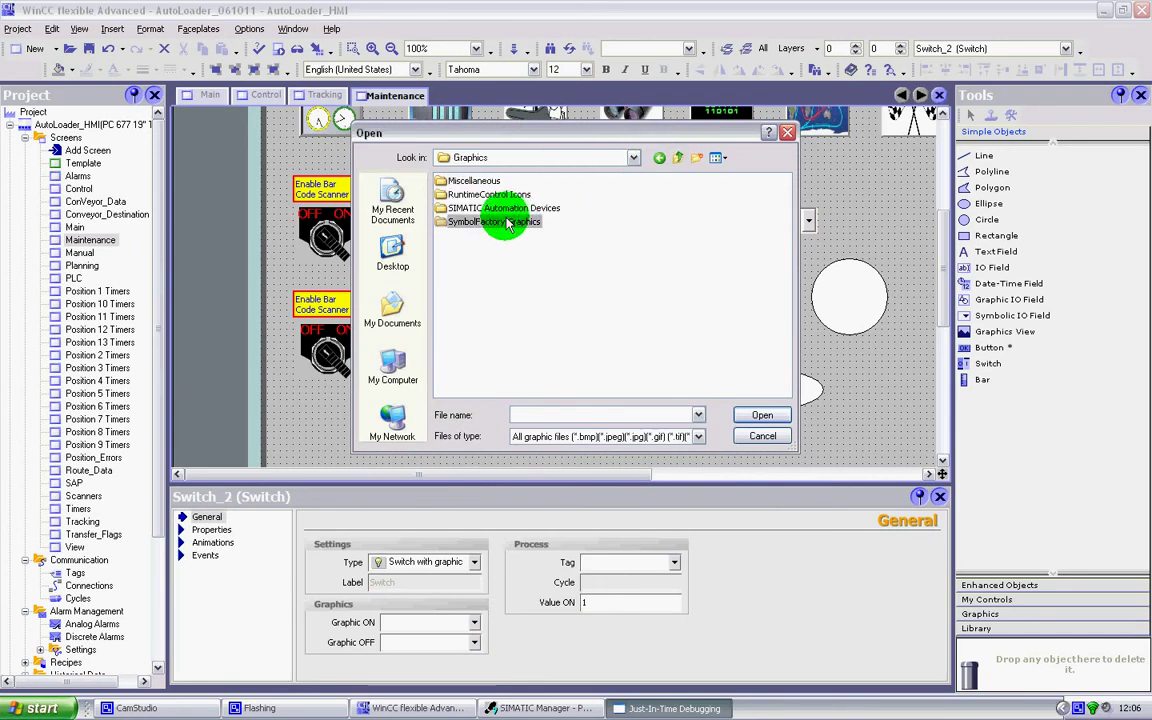
double_click(508, 223)
double_click(495, 222)
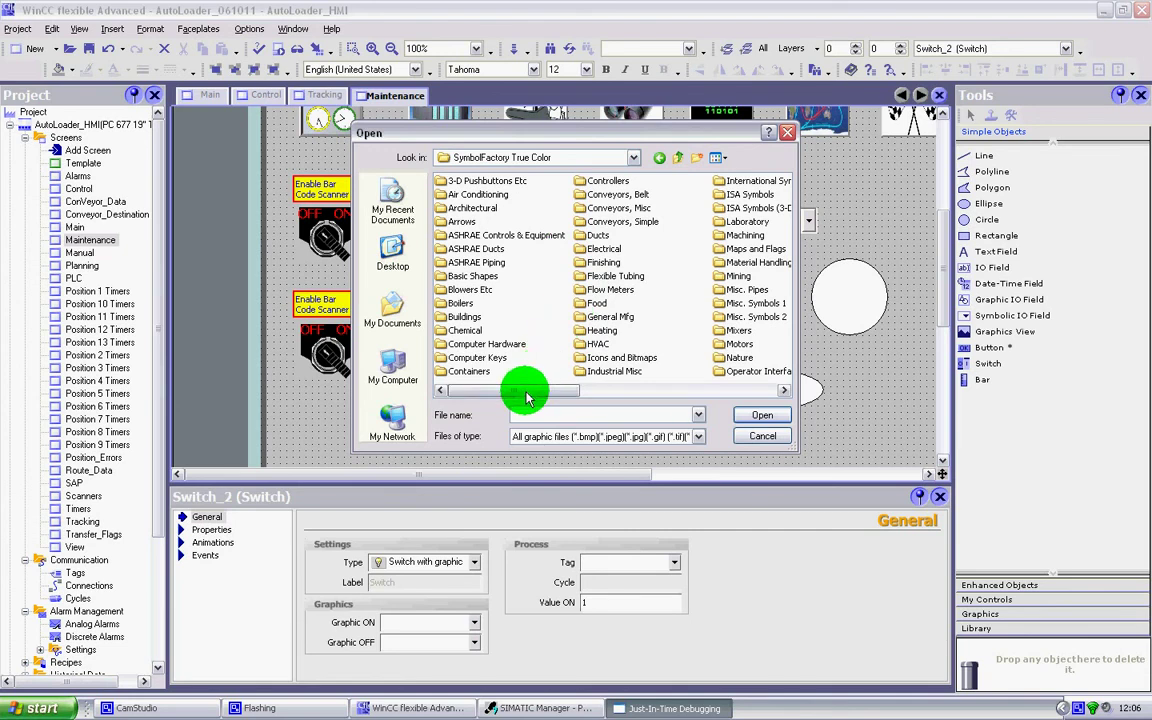
drag(527, 397, 746, 373)
click(763, 437)
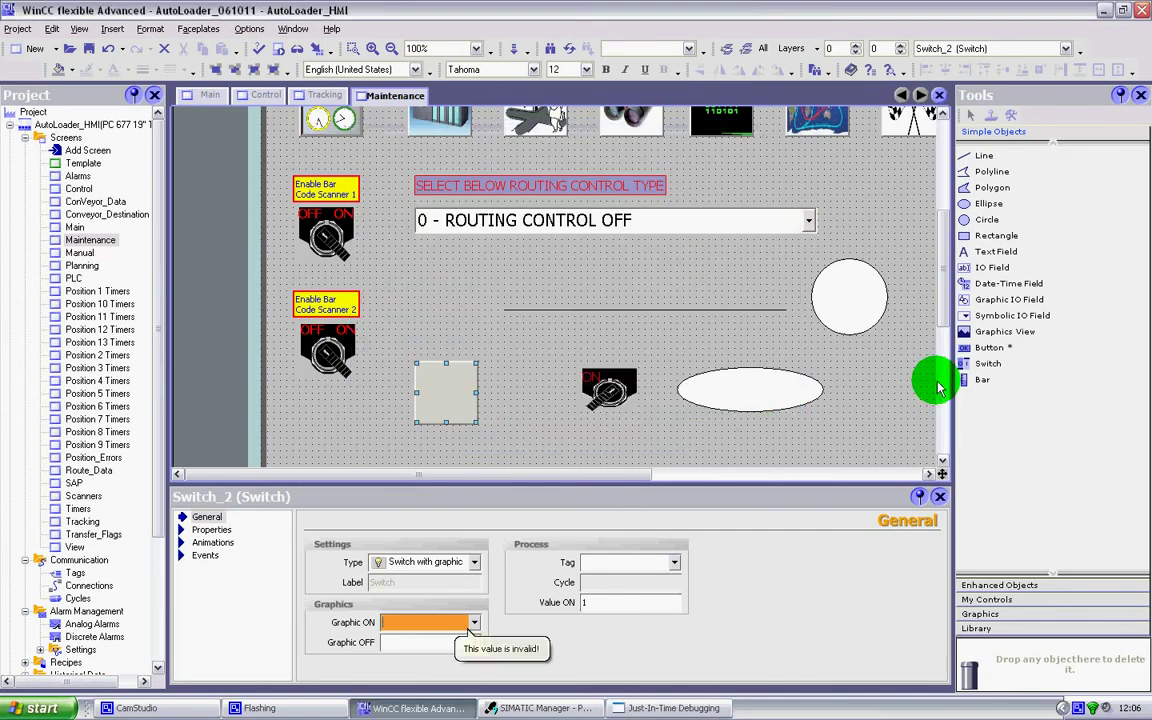
Step: Look through the WinCC flexible image folders in the graphics library, from the True Color categories to the other symbol sets
click(1002, 616)
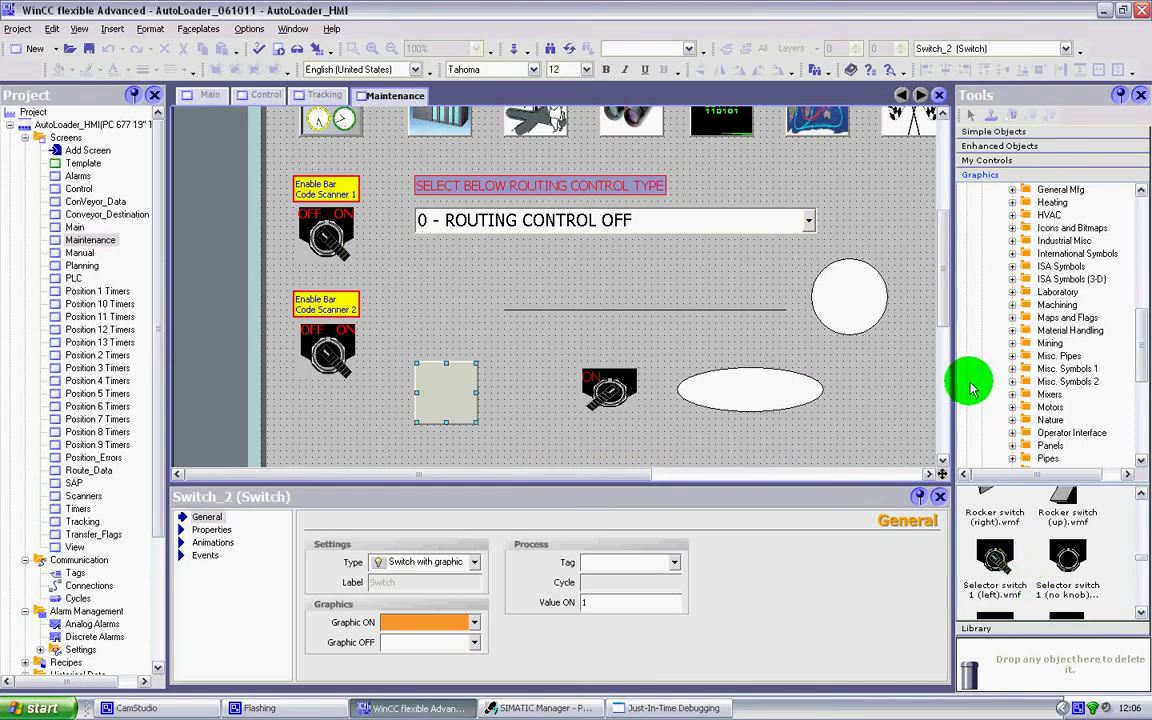
scroll(1000, 370, down, 7)
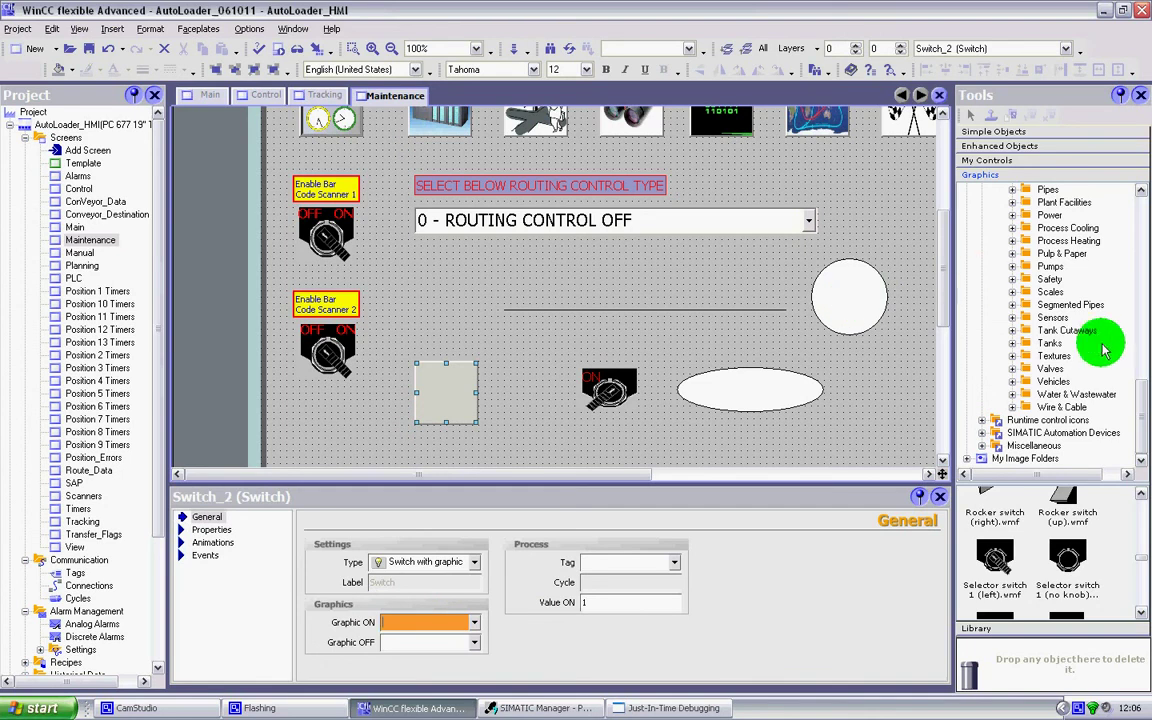
drag(1140, 400, 1093, 200)
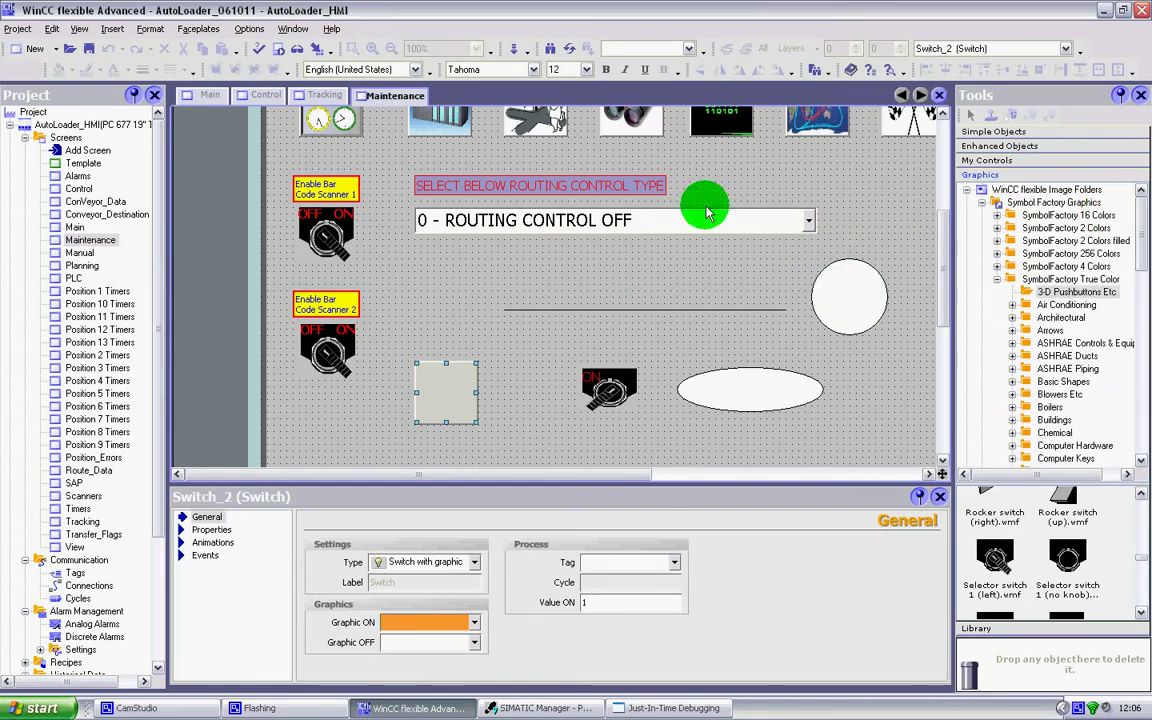
Step: Look over the Maintenance screen and show the general settings of the routing control type selection field
drag(946, 267, 913, 283)
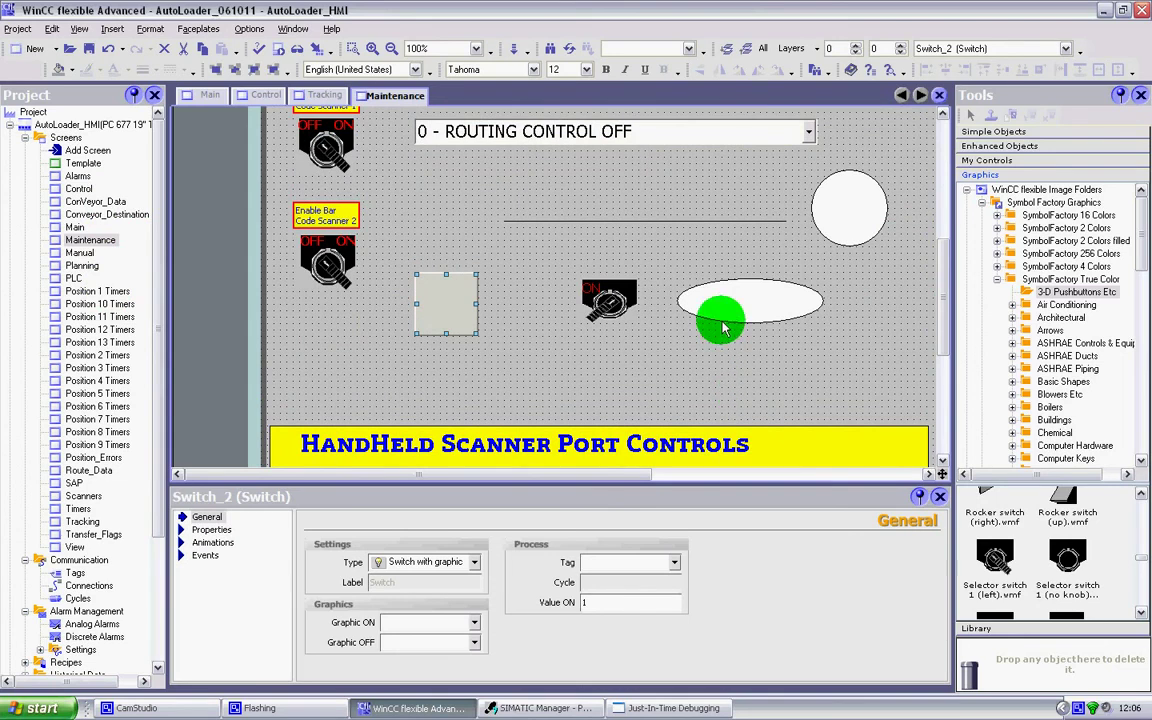
scroll(620, 376, up, 3)
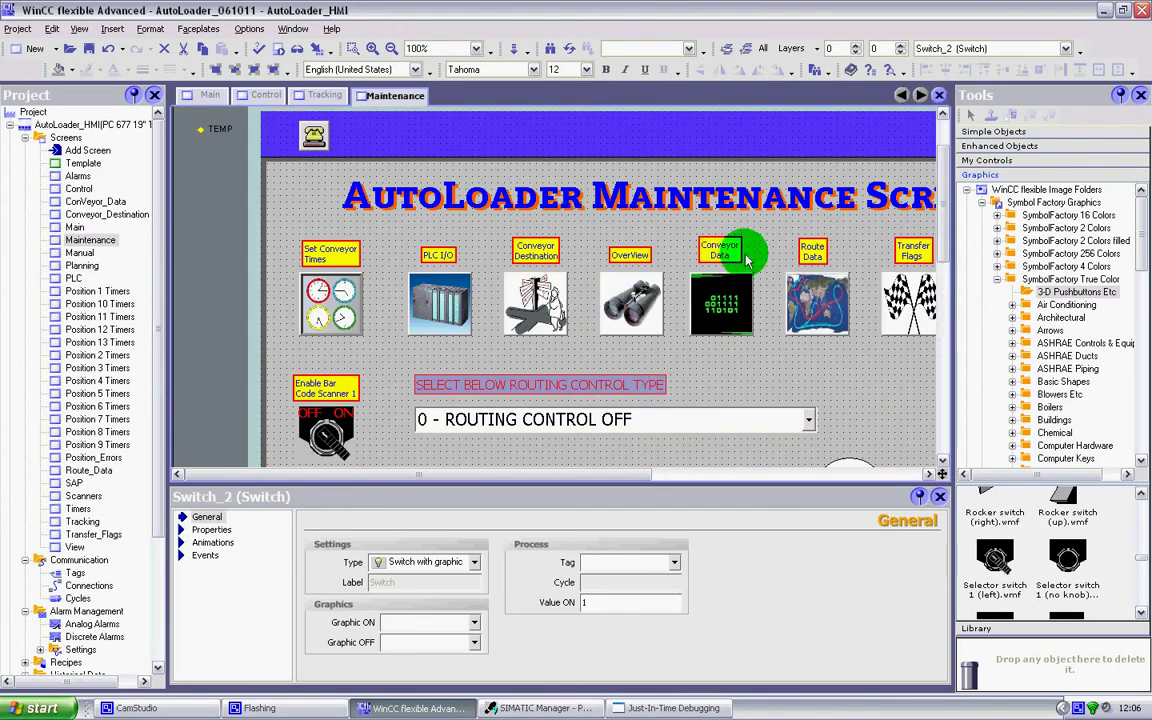
click(610, 419)
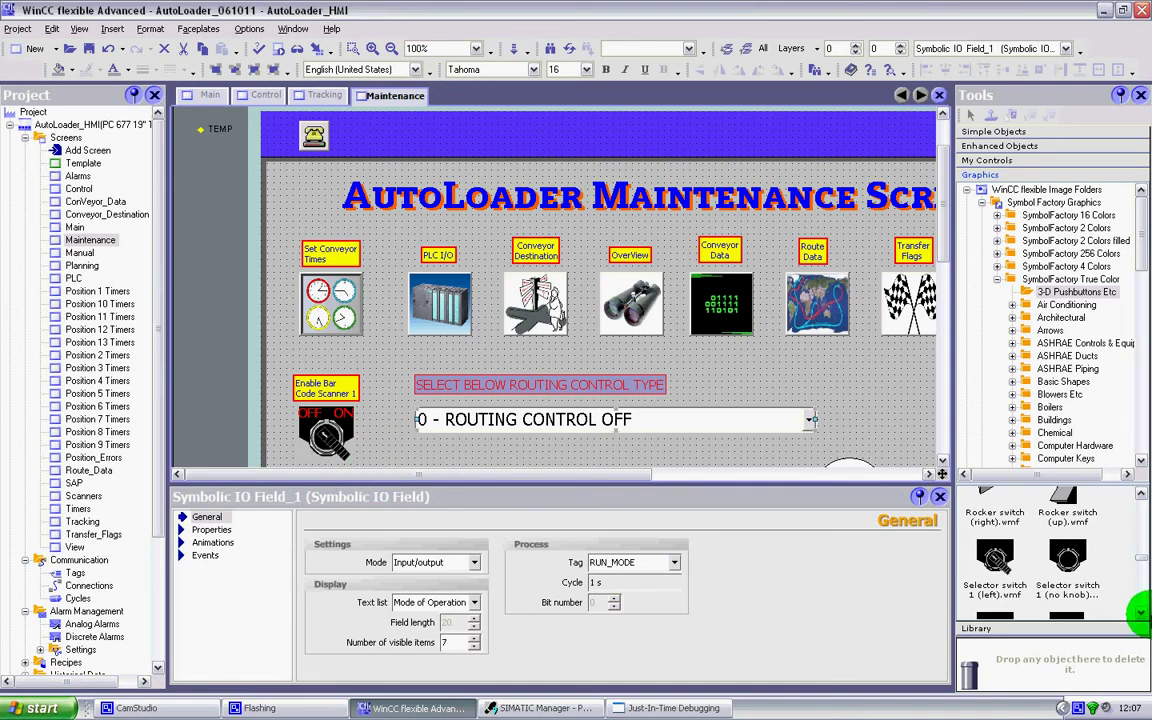
click(1080, 708)
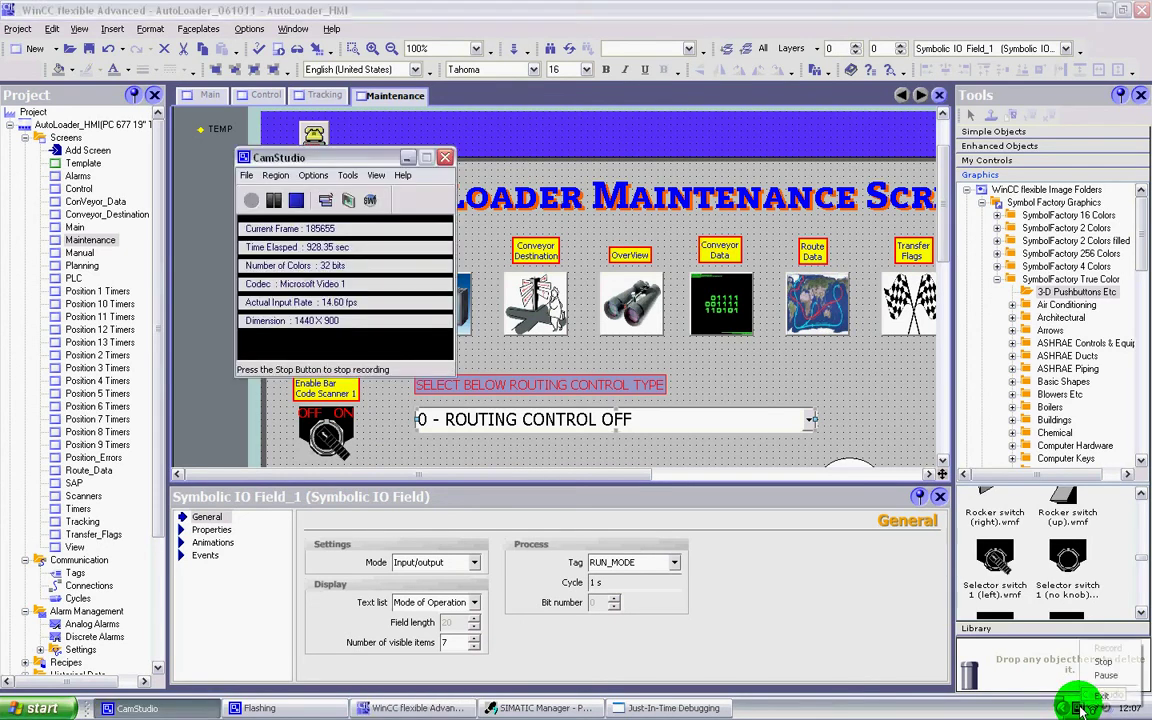